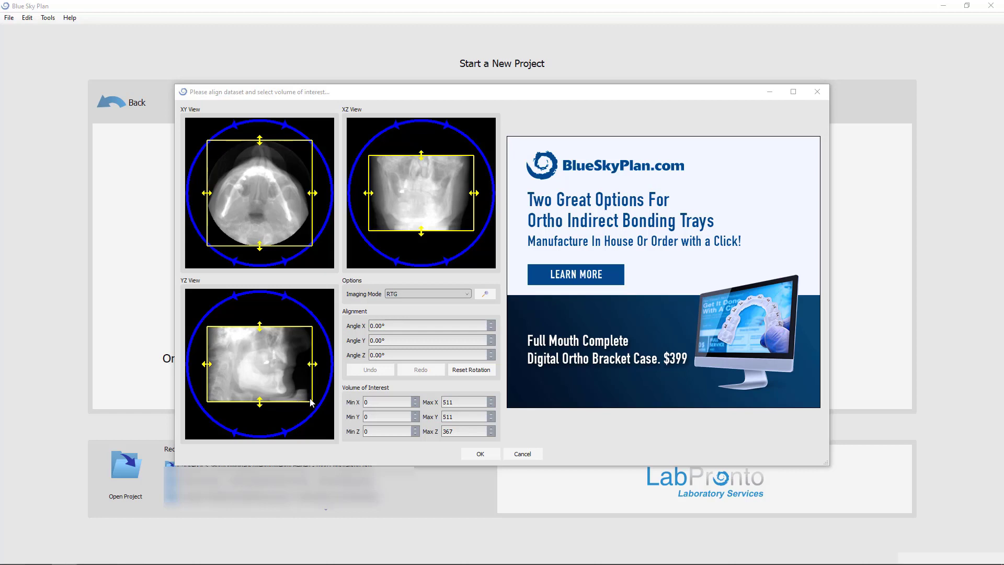
Step: Adjust the front edge of the volume of interest in the YZ view and accept the dataset alignment
click(313, 366)
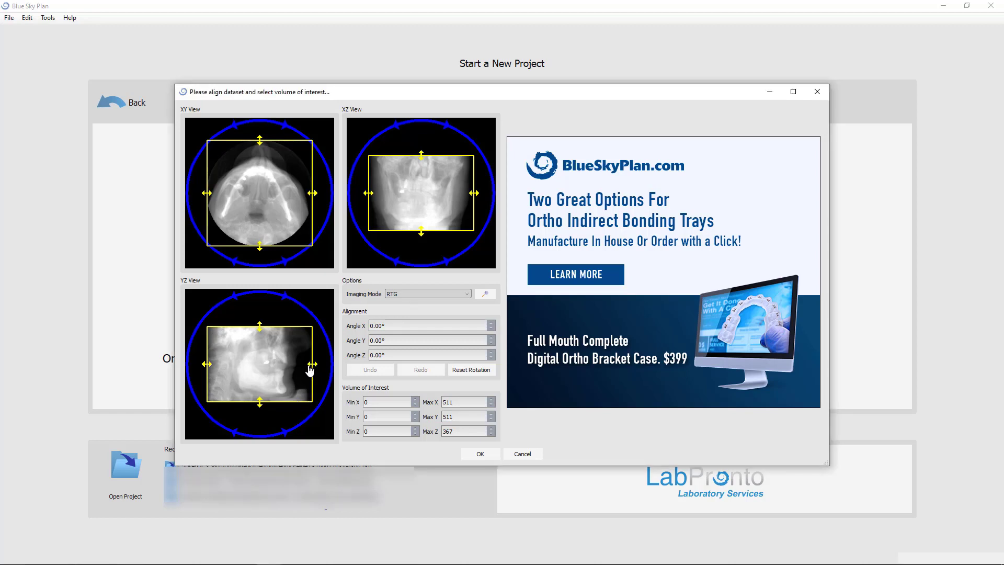
drag(311, 369, 294, 371)
click(479, 454)
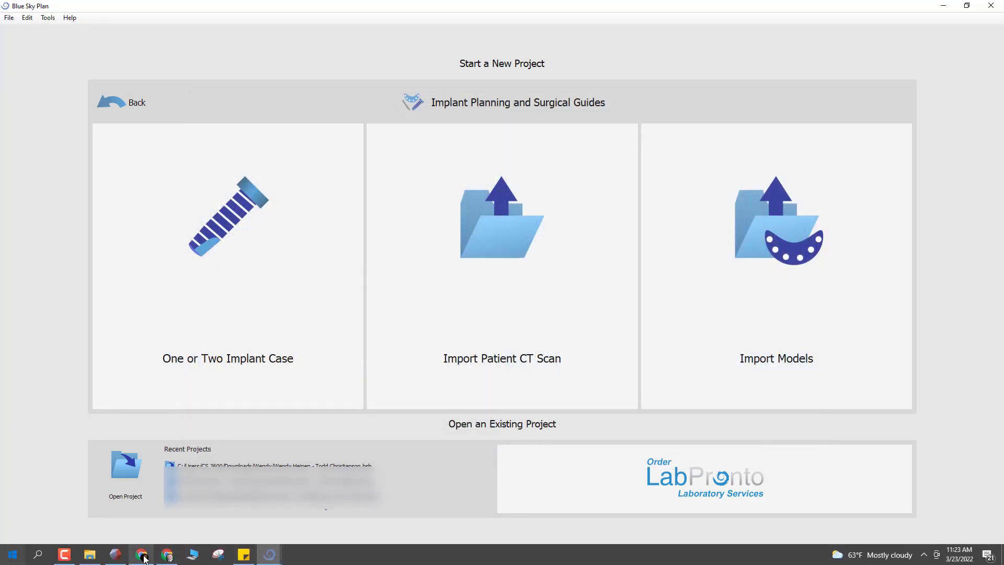
Step: Switch to Diagnocat in the browser and upload the patient's CBCT scan folder from the Downloads case folder
click(143, 555)
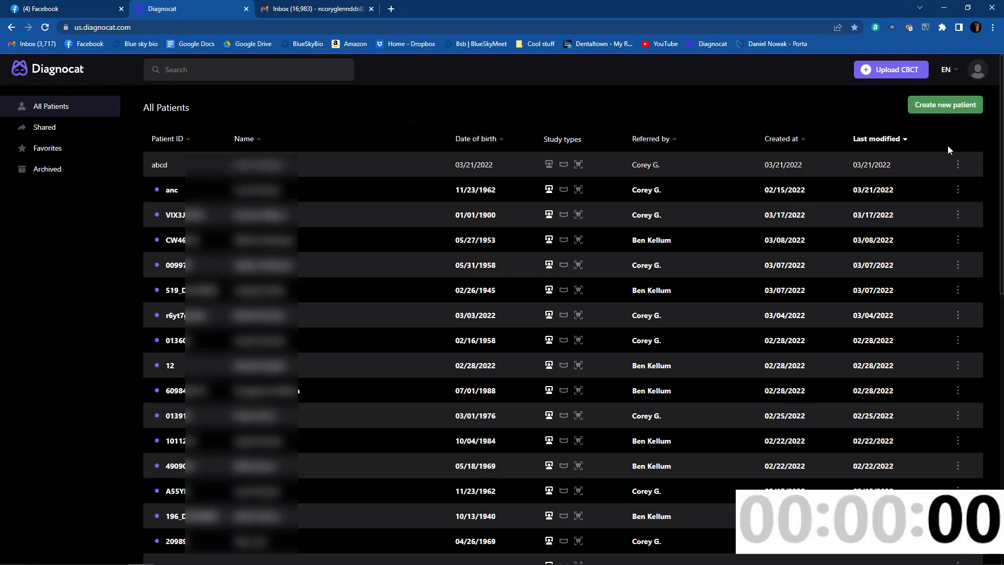
click(897, 71)
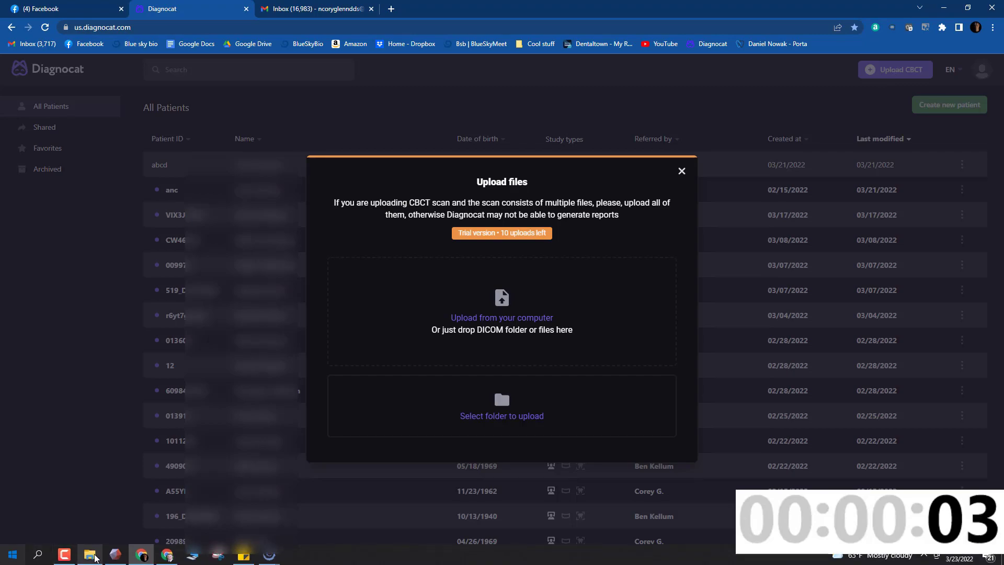
click(90, 555)
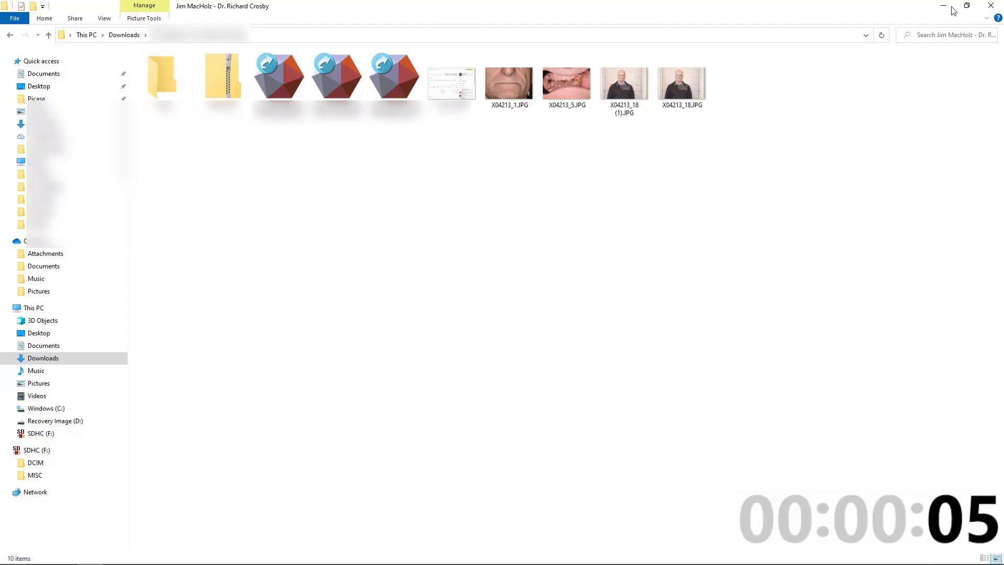
click(966, 5)
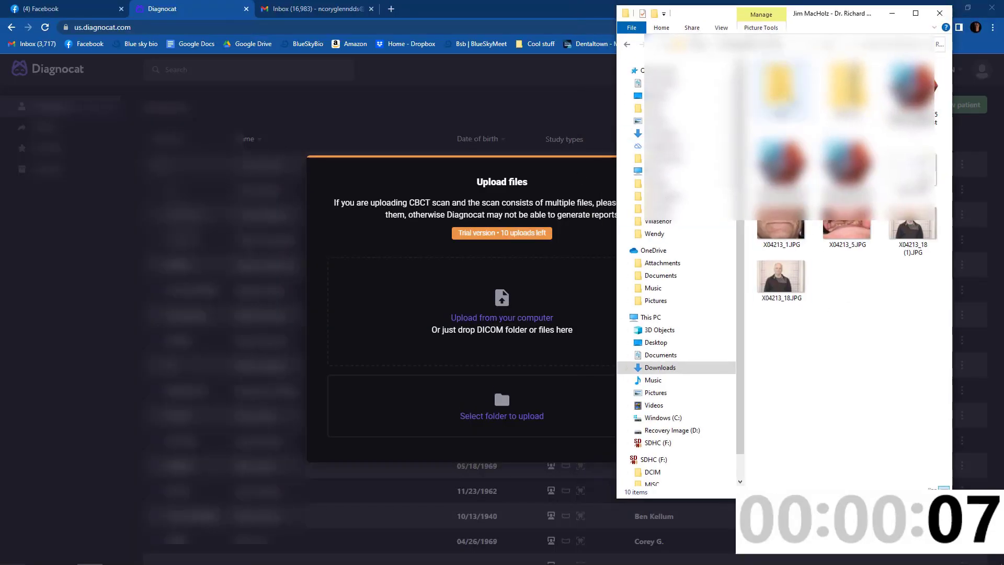
drag(782, 94, 490, 337)
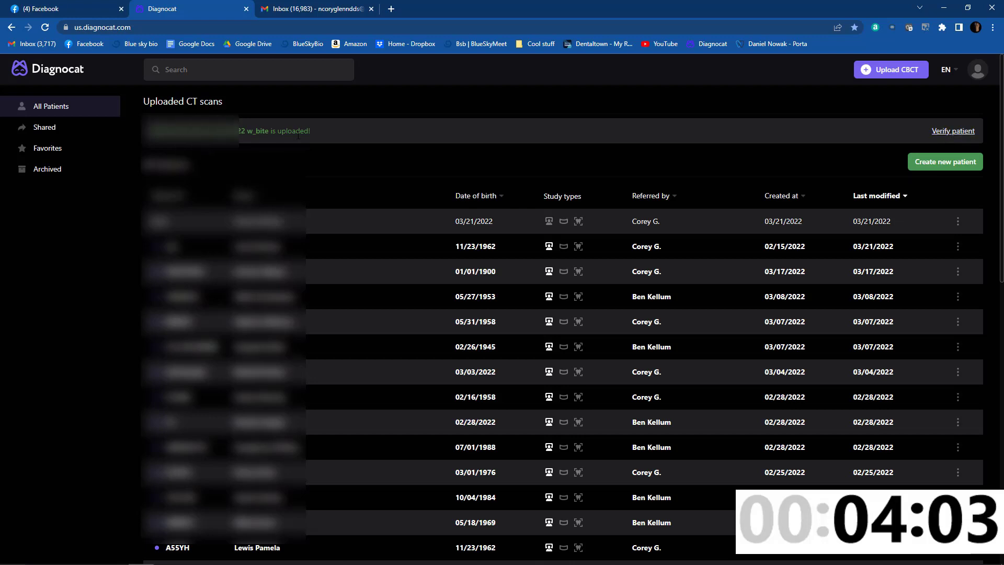
Step: Verify the uploaded scan's patient details by filling in the missing required field, selecting Male and completing the upload
click(961, 132)
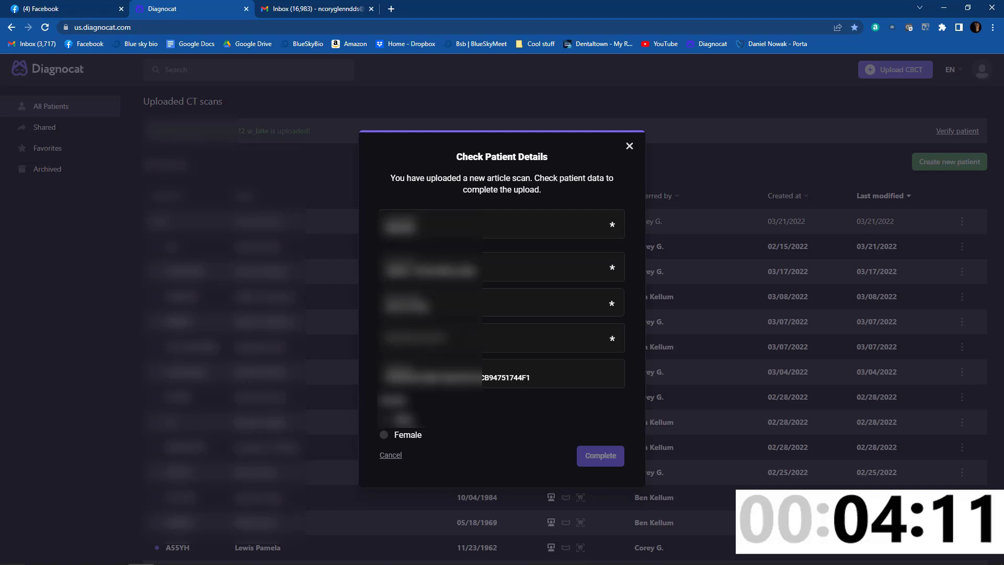
click(516, 338)
click(517, 387)
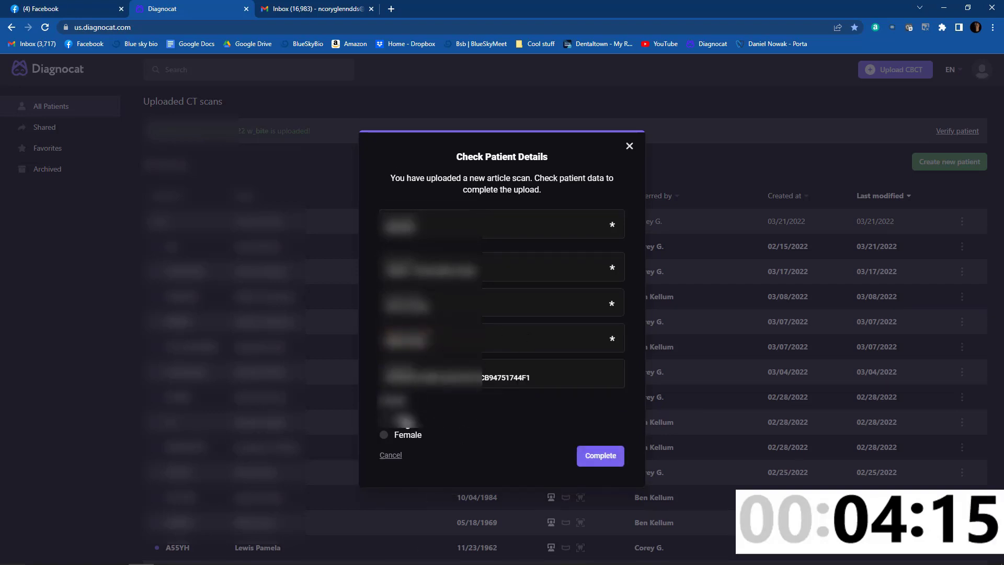
click(405, 421)
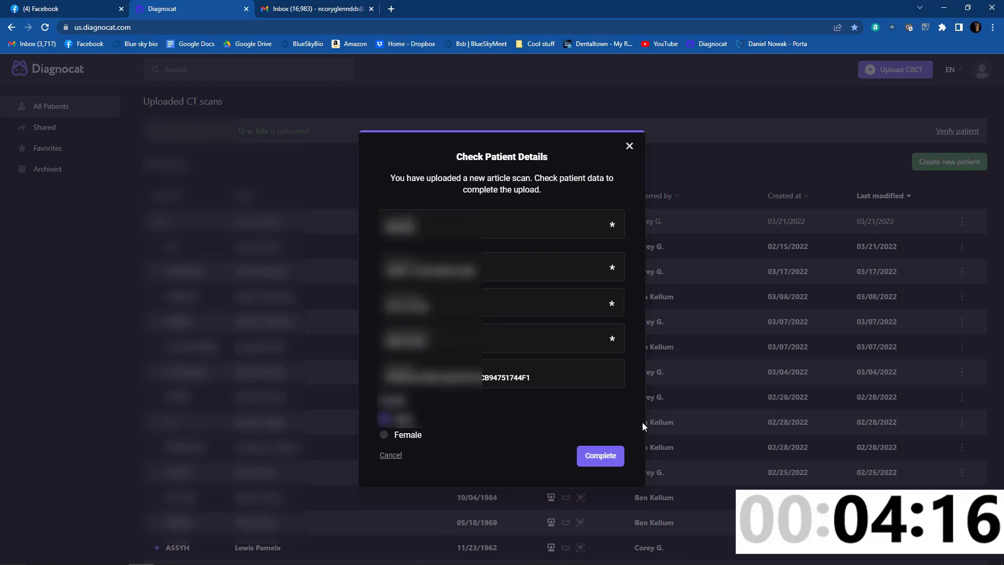
click(599, 459)
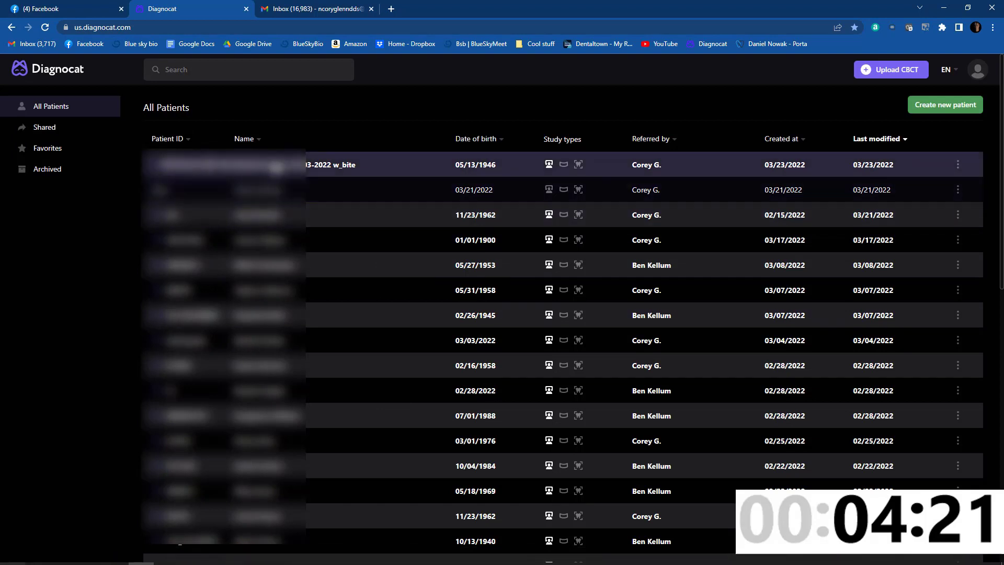
Step: In the new patient's CBCT study, order STL files of teeth and full anatomy (maxilla, mandibula, airways, cranial base) as separate files
click(277, 165)
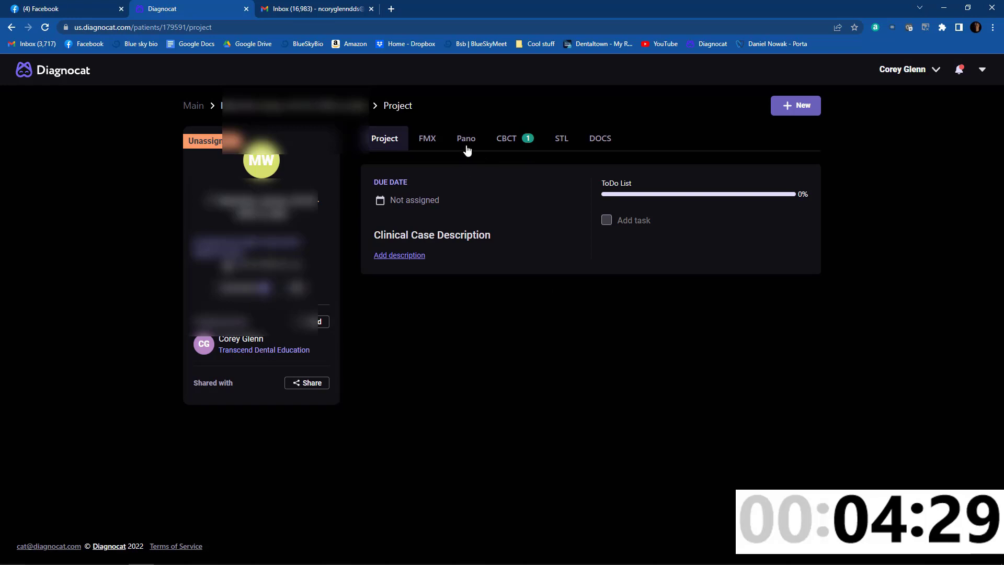
click(507, 144)
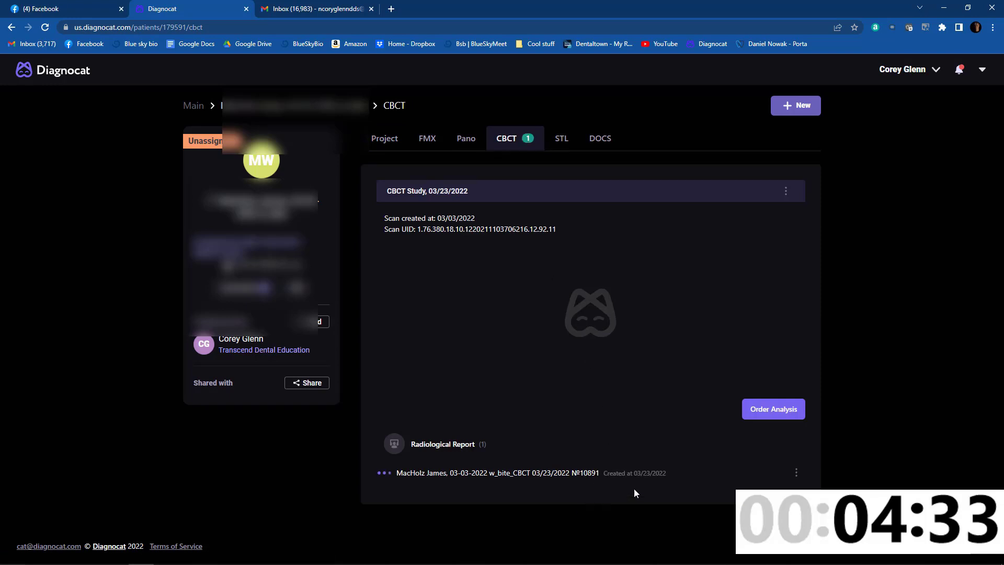
click(768, 413)
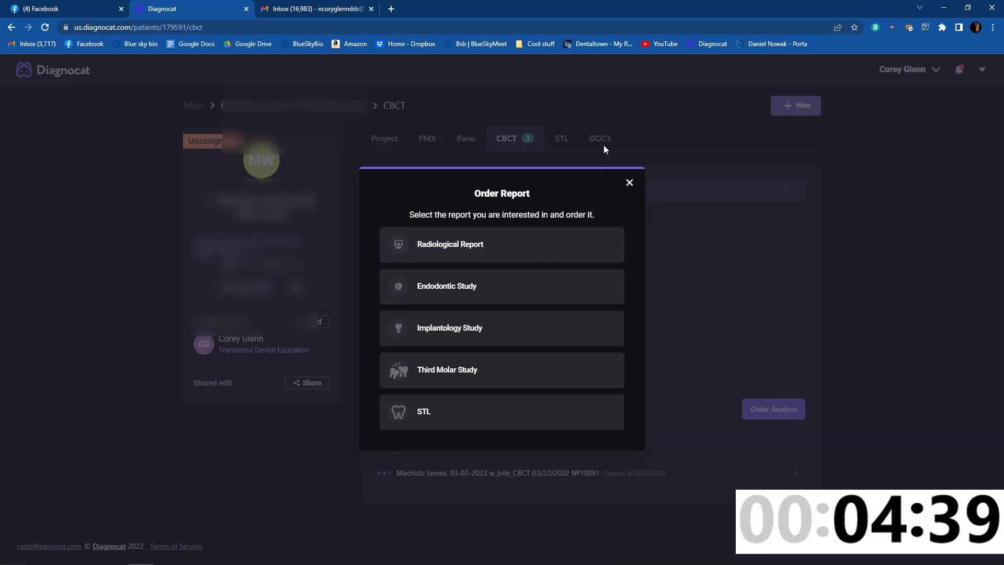
drag(601, 143, 427, 417)
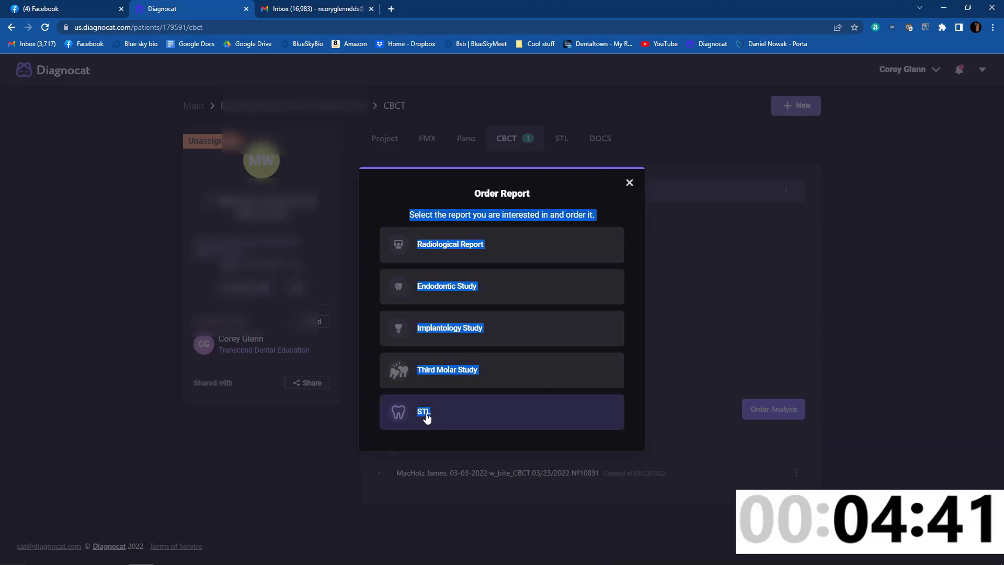
click(425, 413)
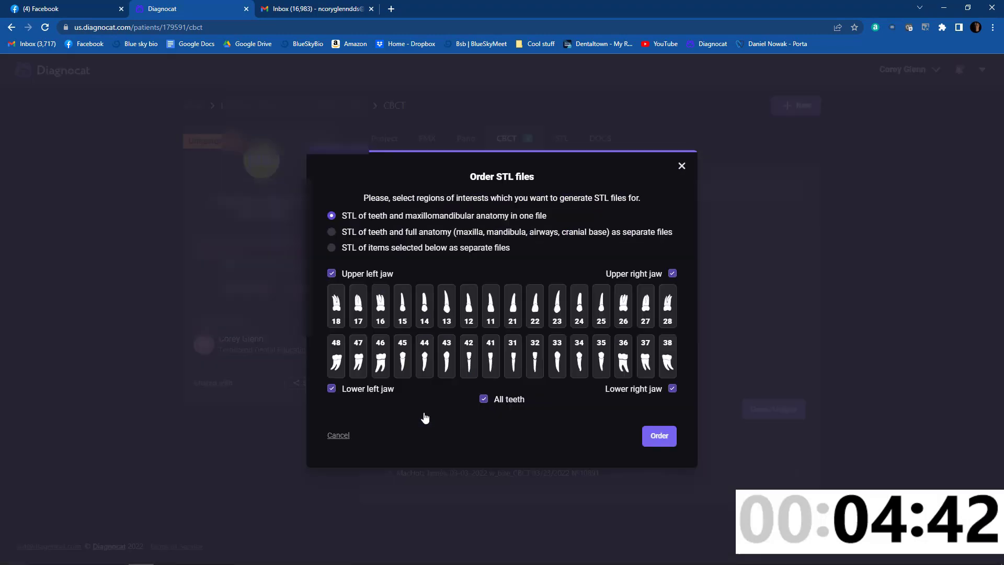
click(530, 239)
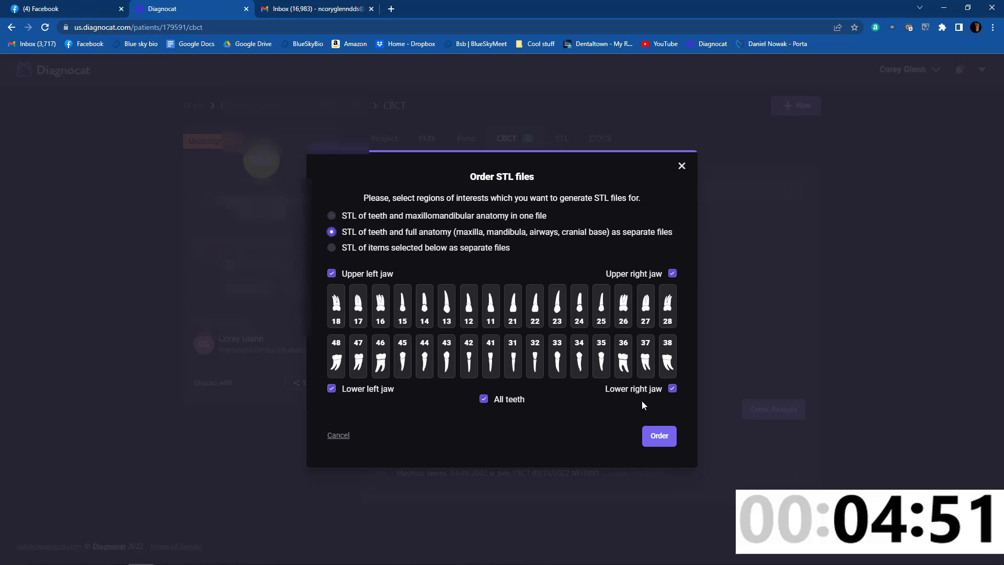
click(660, 438)
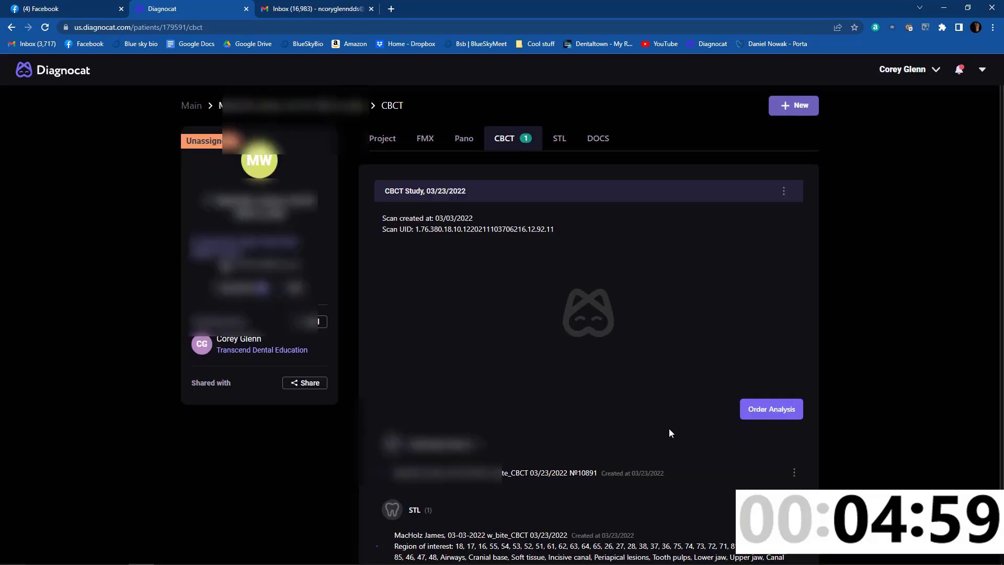
Step: View the CBCT study's radiological report online, and download and open its PDF version
scroll(661, 411, down, 2)
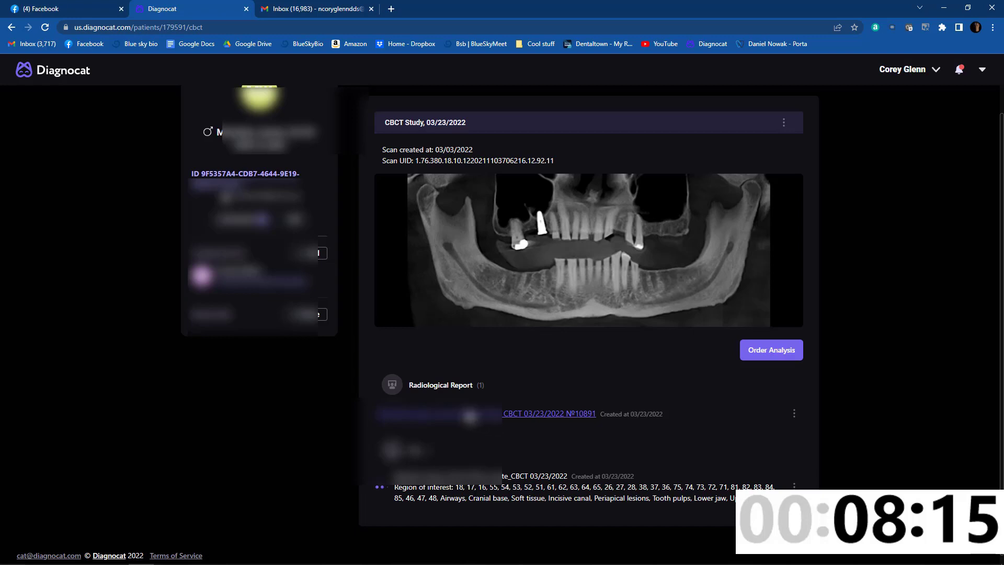
click(430, 421)
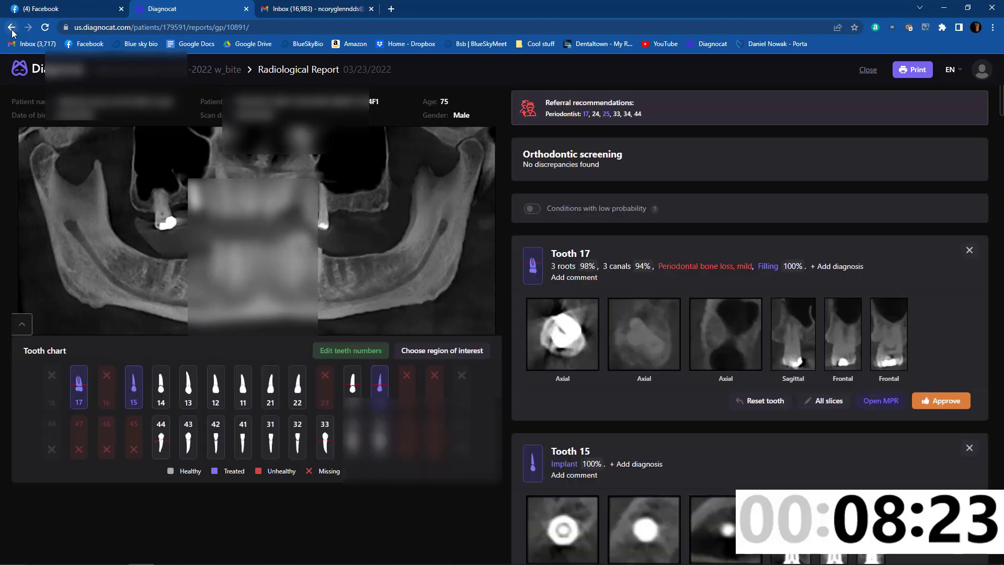
click(12, 29)
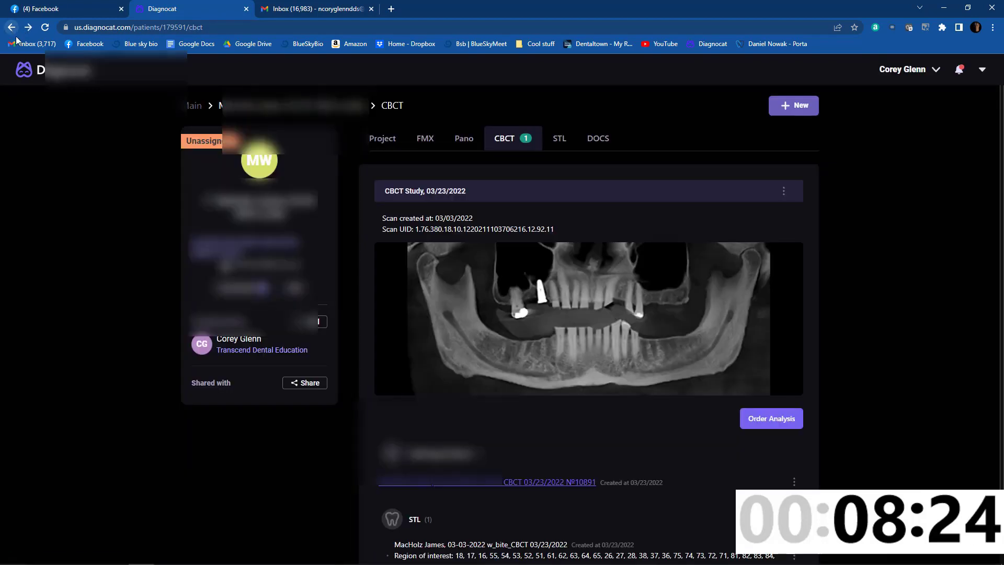
click(795, 481)
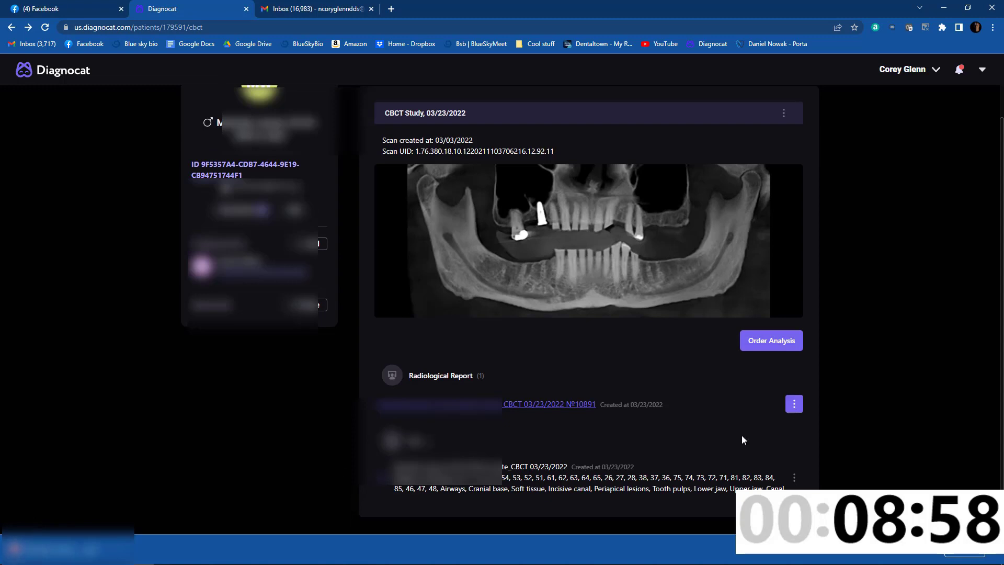
click(65, 549)
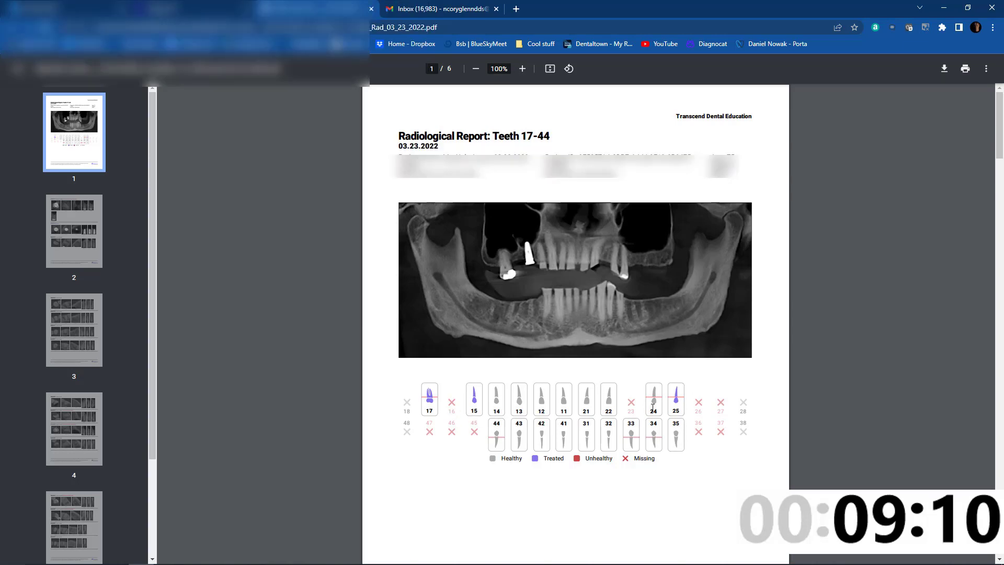
Step: Examine the six-page radiological report PDF, checking the panoramic image, tooth chart and the findings and slices for each tooth
scroll(608, 274, down, 7)
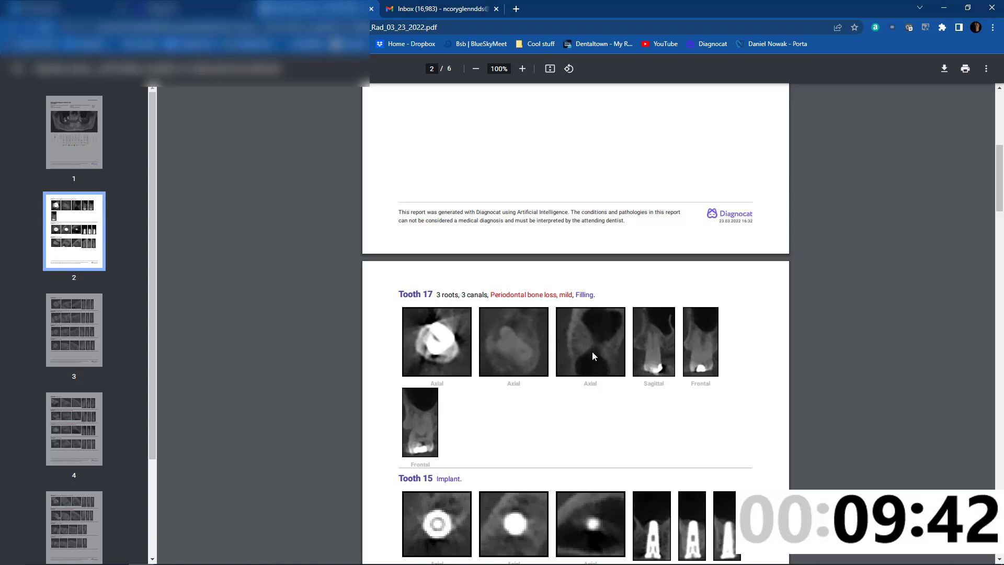
scroll(594, 356, down, 4)
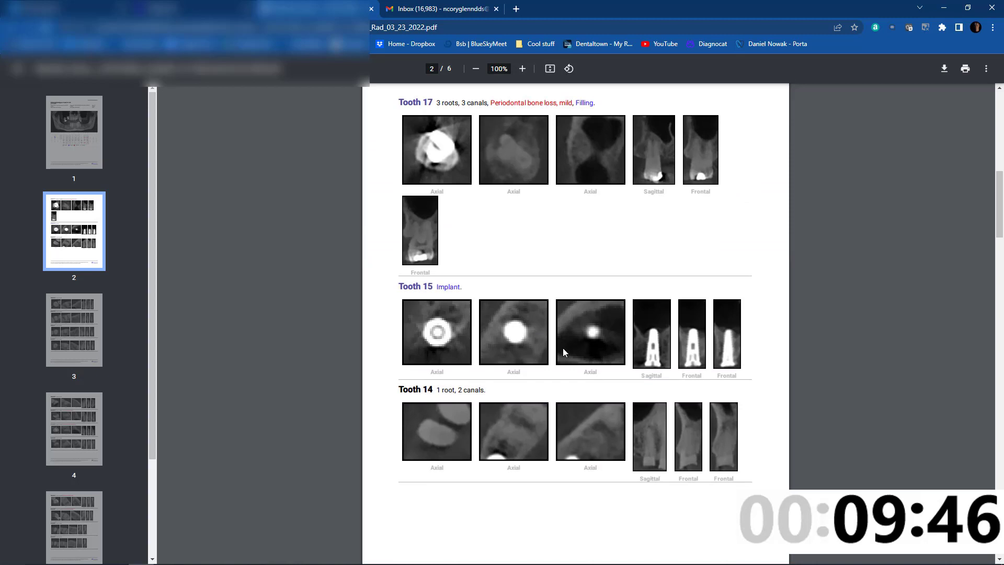
scroll(556, 374, down, 4)
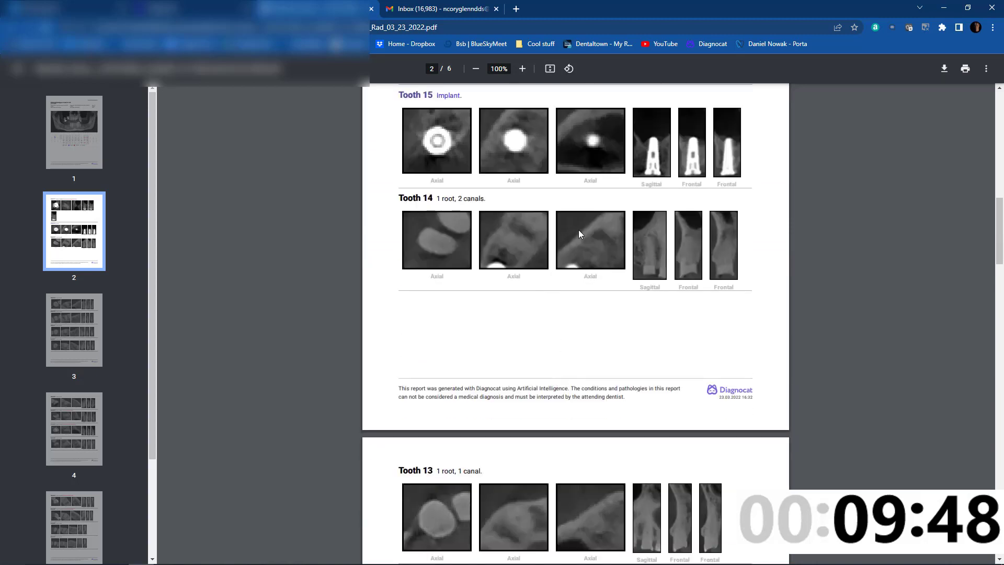
scroll(579, 243, down, 4)
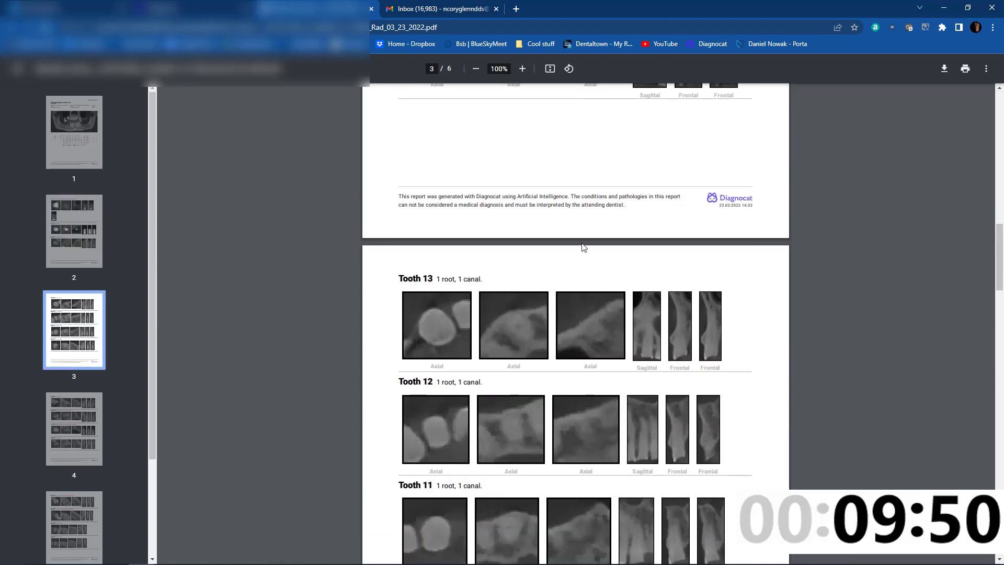
scroll(583, 247, down, 4)
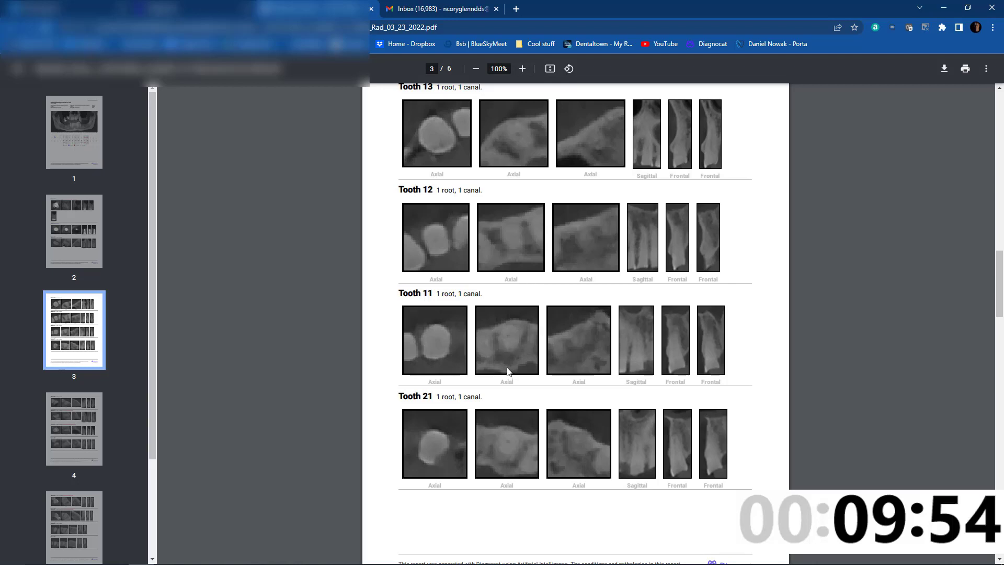
scroll(507, 371, down, 8)
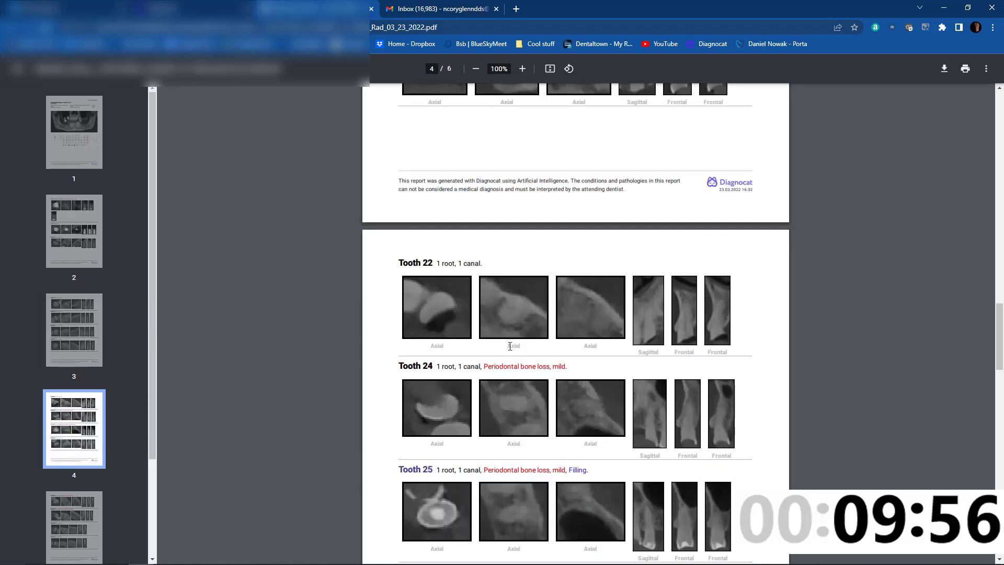
scroll(510, 346, down, 4)
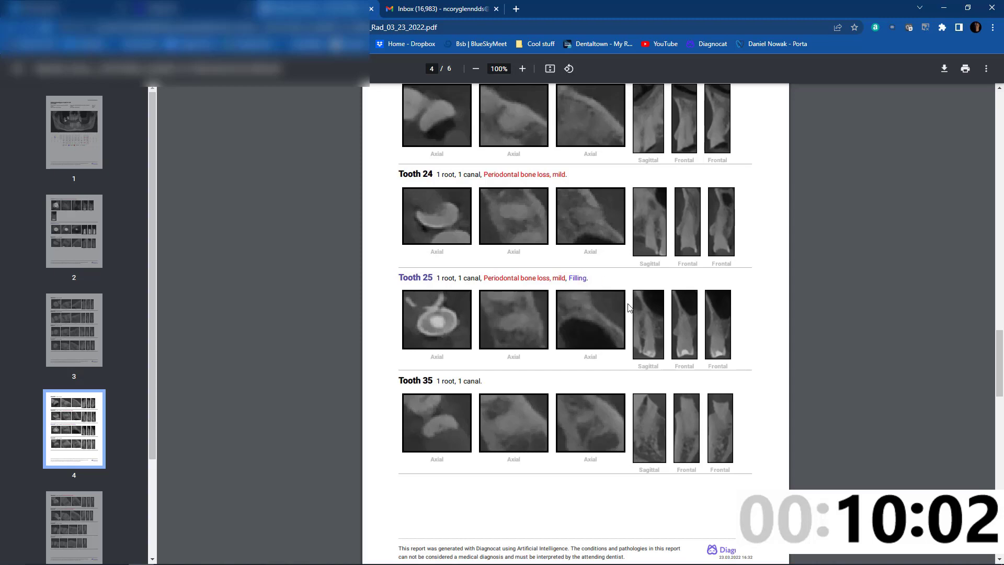
scroll(629, 308, down, 7)
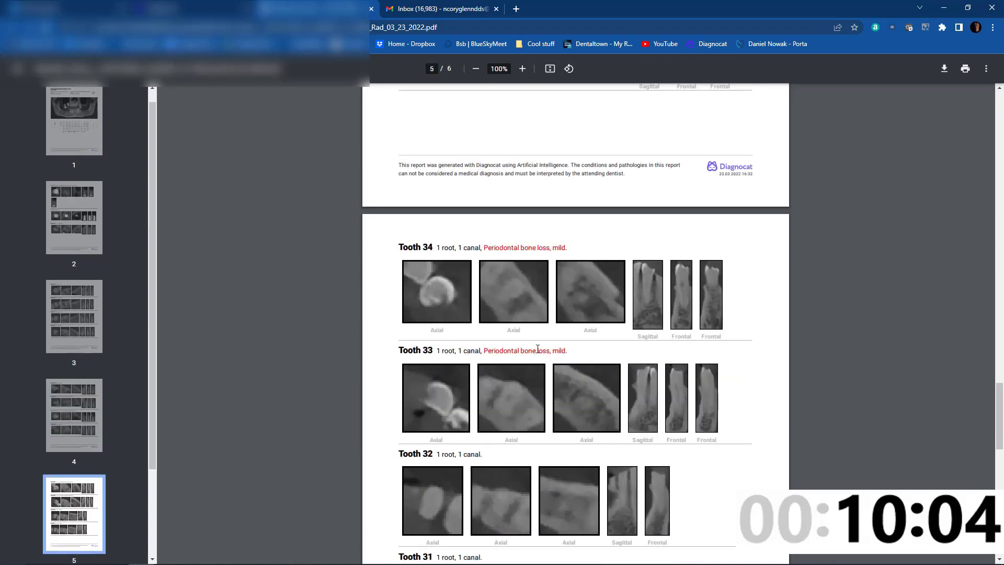
scroll(538, 349, down, 10)
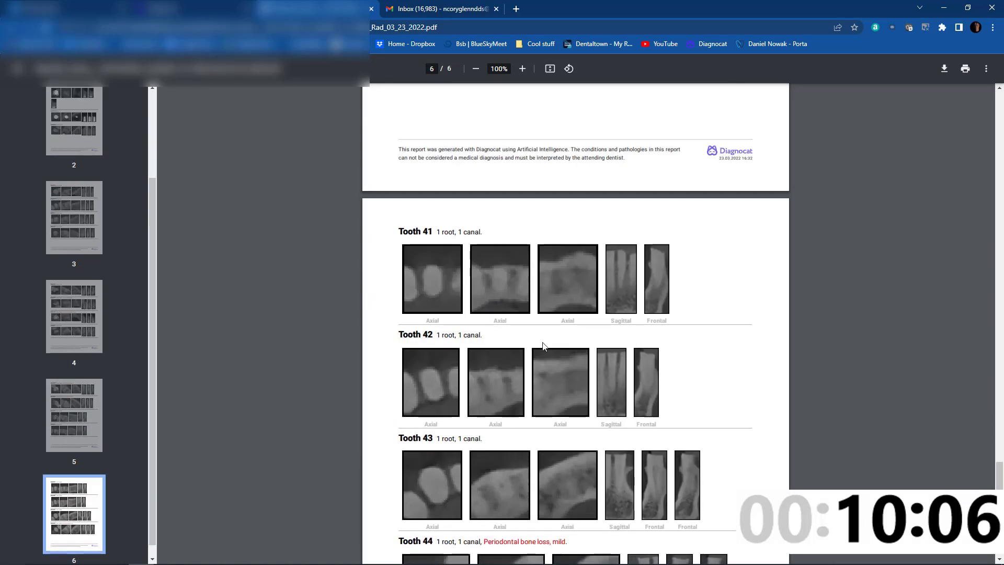
scroll(542, 345, down, 4)
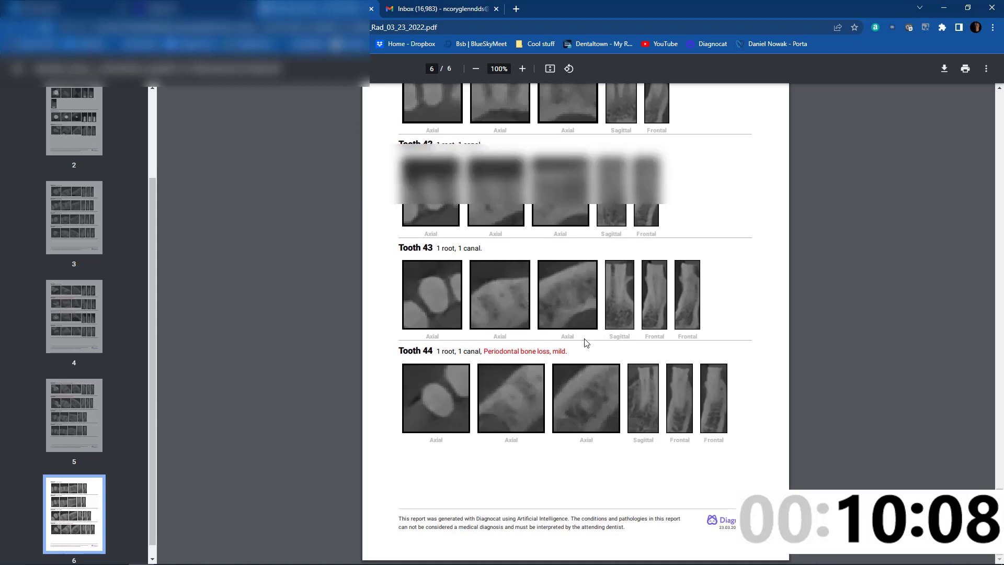
scroll(639, 360, up, 20)
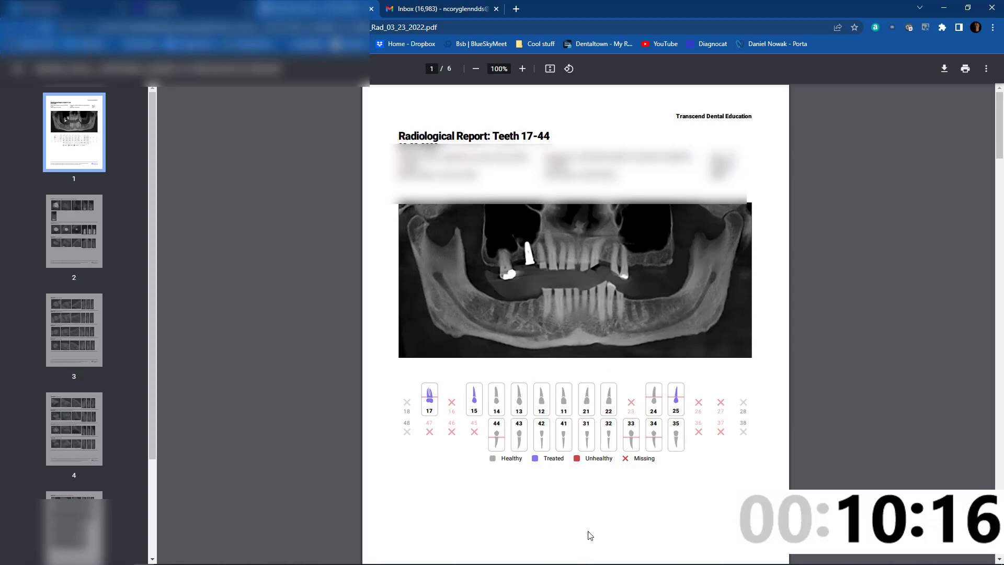
mouse_move(586, 558)
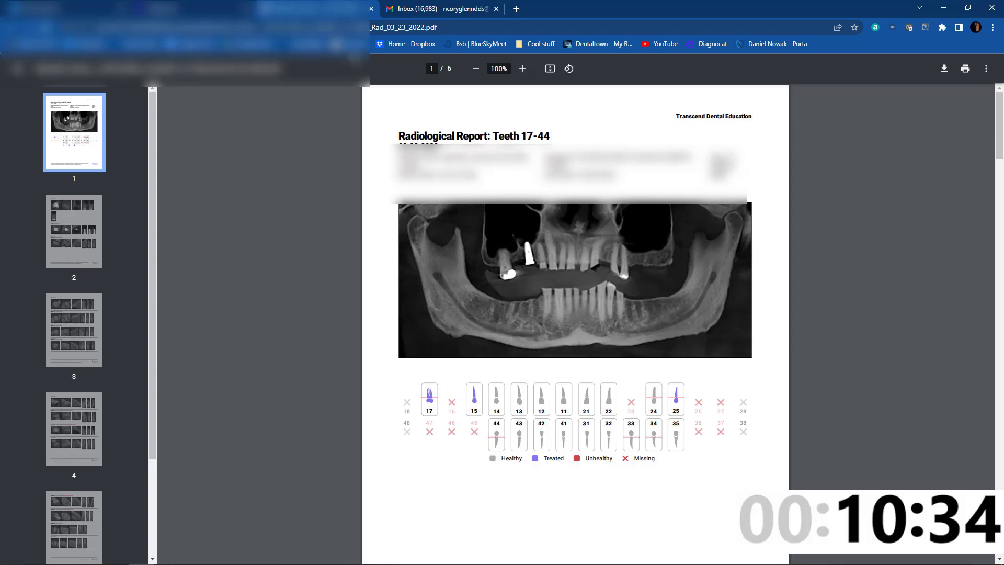
Step: Close the report PDF and download the STL files ordered for the CBCT study
click(372, 10)
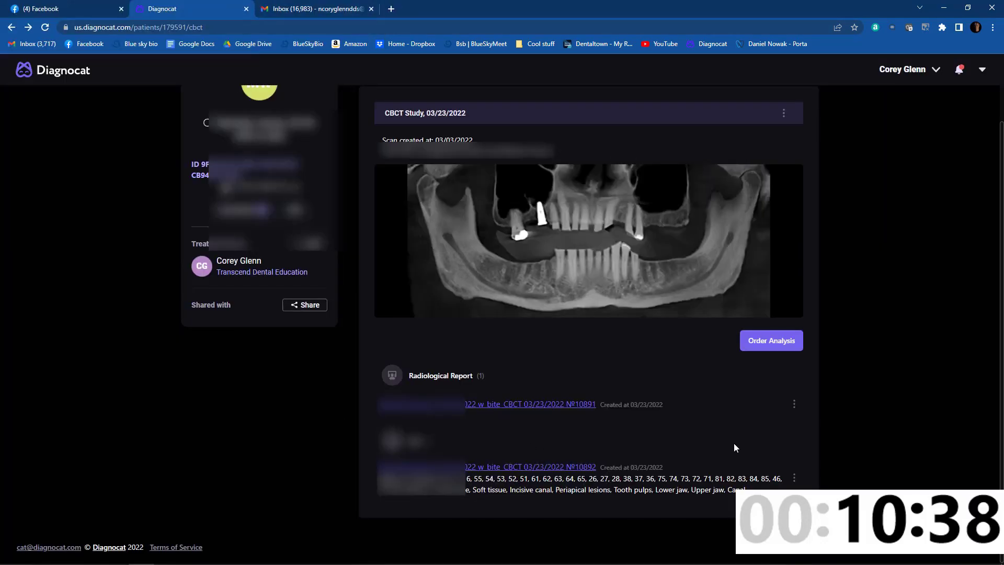
click(796, 479)
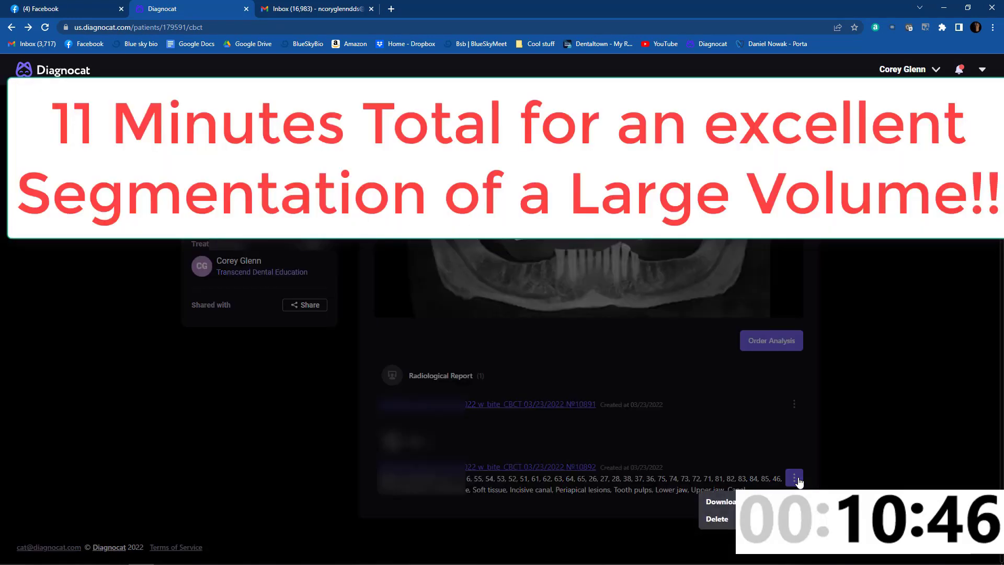
click(732, 503)
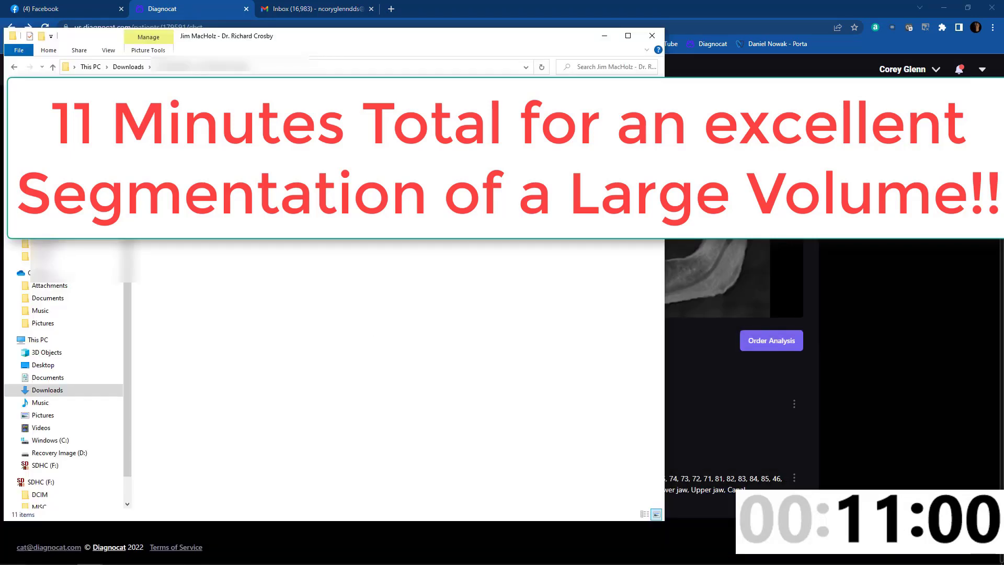
Step: Extract the downloaded stl_files.zip in the patient's download folder and open the resulting stl_files folder
right_click(227, 209)
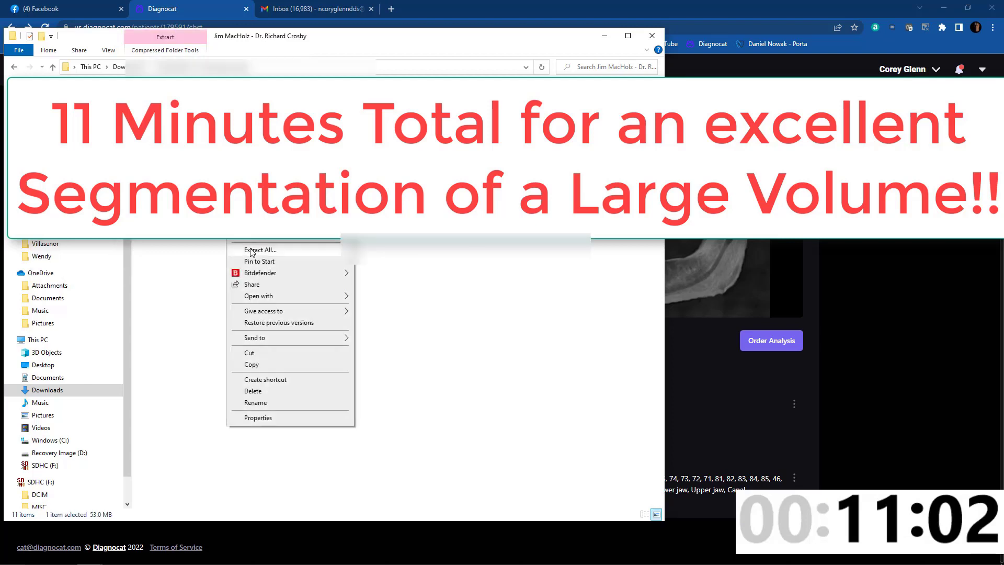
click(253, 250)
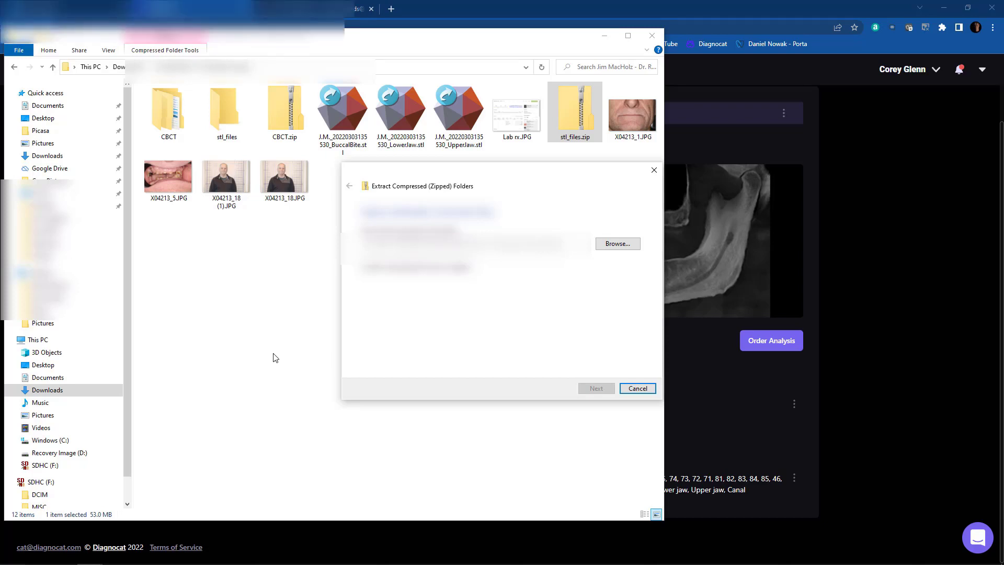
key(Escape)
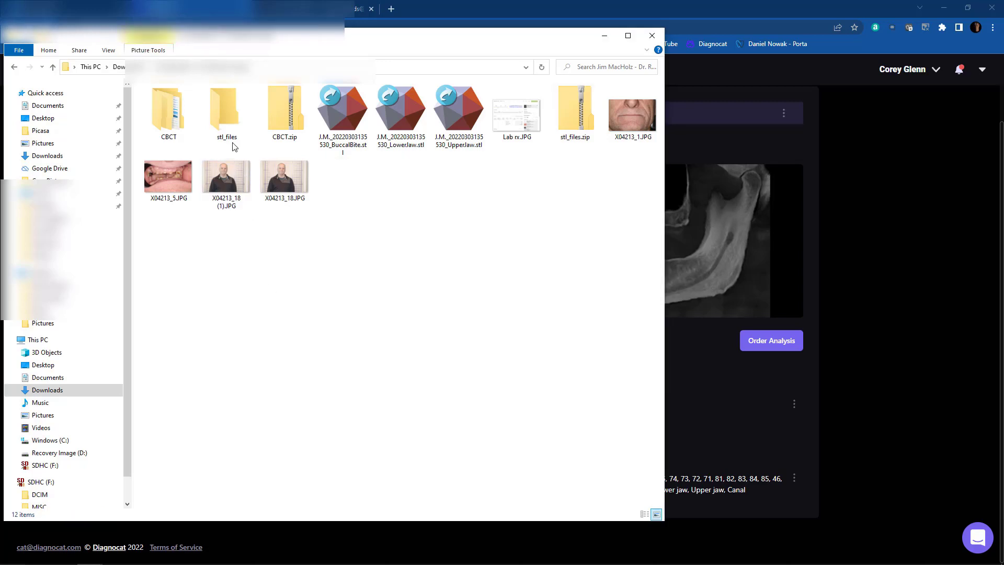
double_click(221, 122)
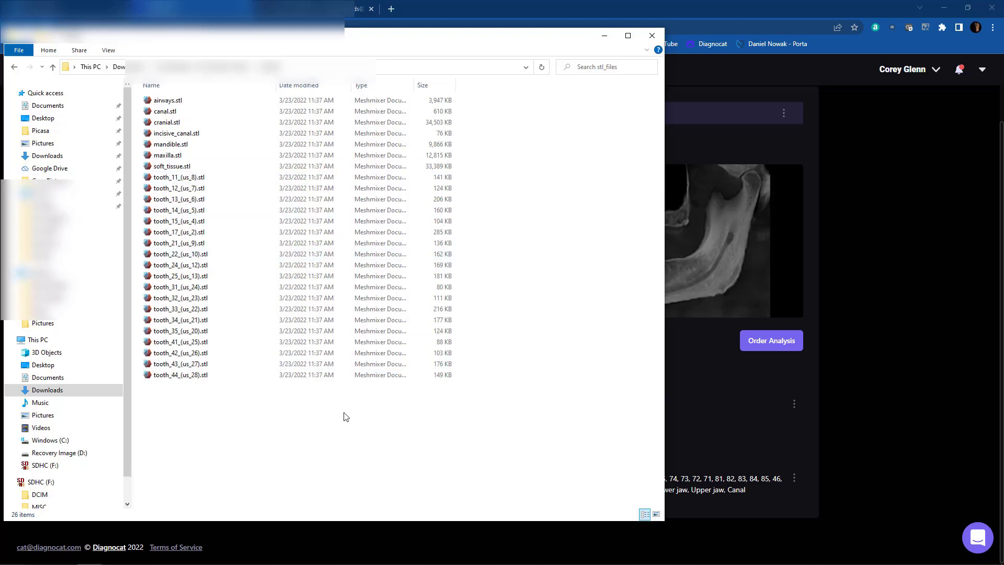
Step: Switch to the patient's project in Blue Sky Plan and dismiss the offer to import an additional surface
mouse_move(290, 564)
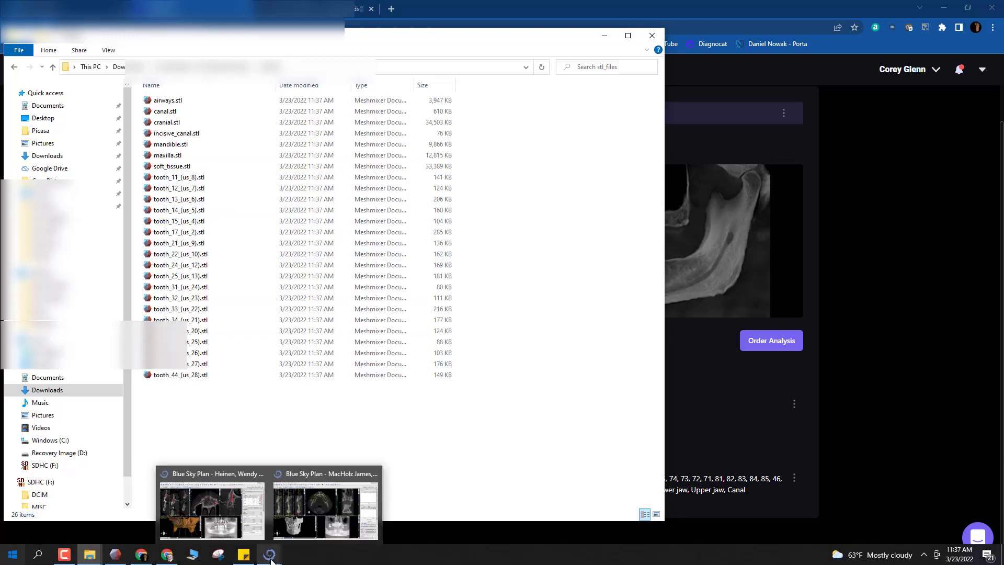
click(333, 481)
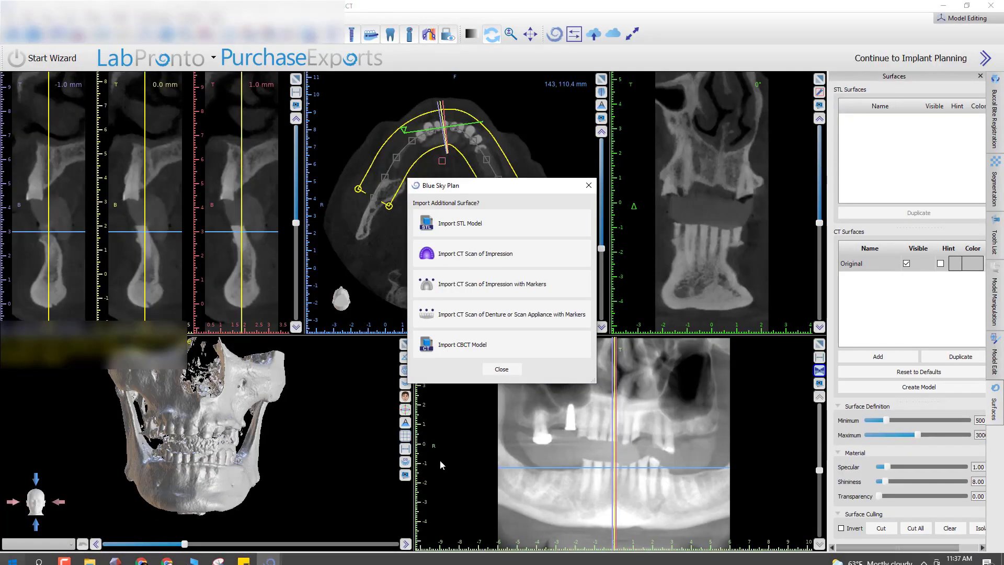
click(588, 185)
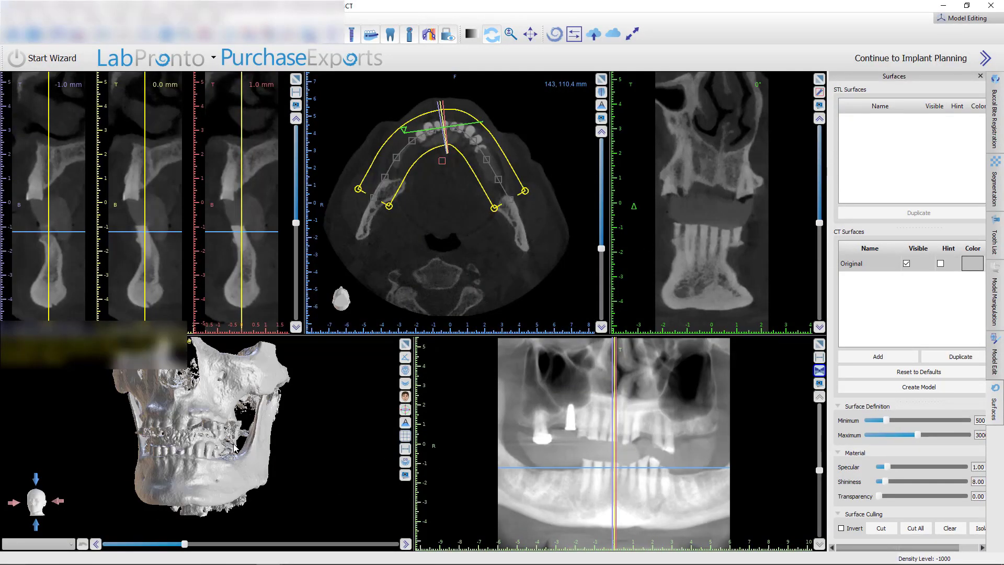
drag(234, 448, 266, 435)
drag(189, 484, 203, 446)
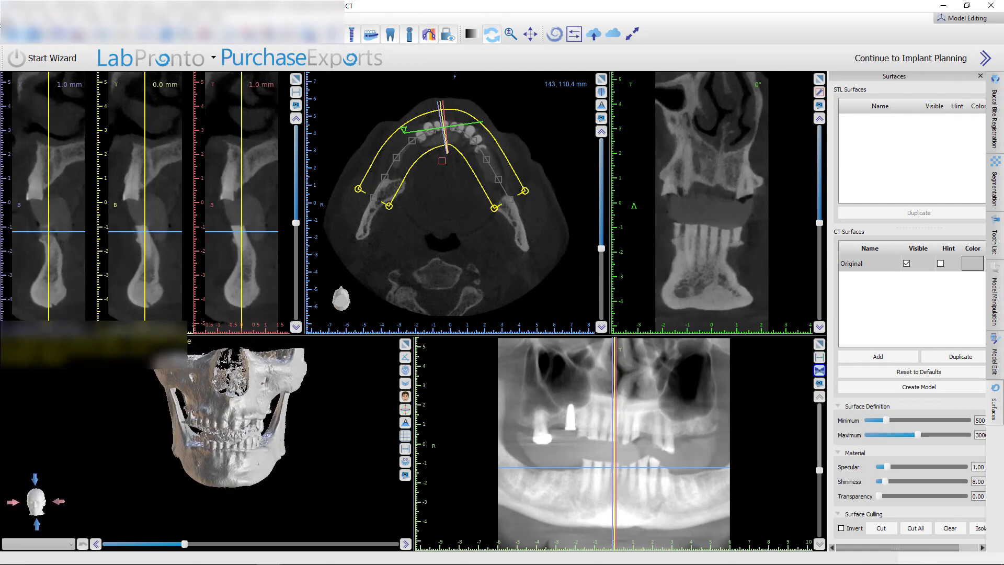
Step: Start an STL model import and browse through Downloads to the stl_files folder inside the patient's case folder
click(7, 19)
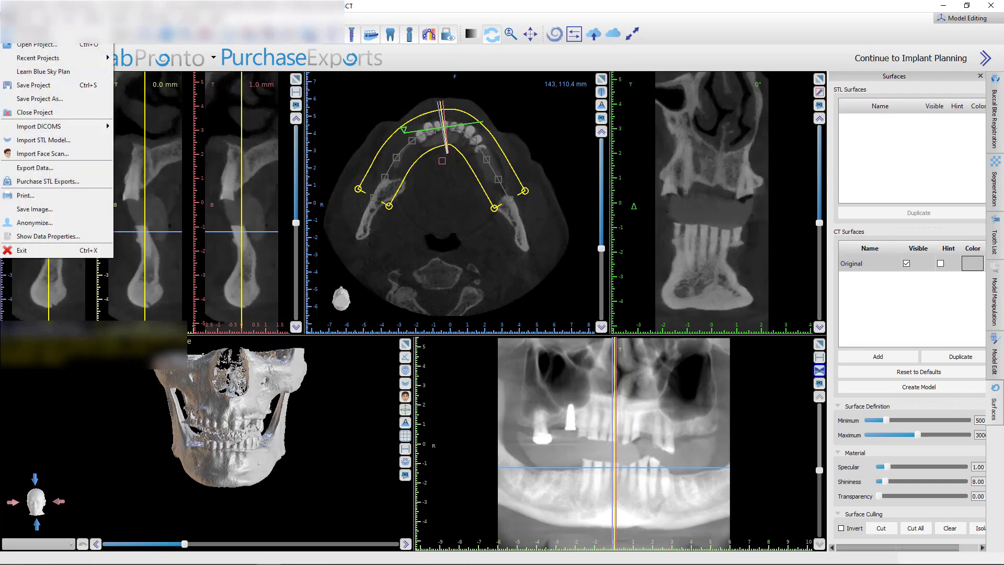
click(36, 138)
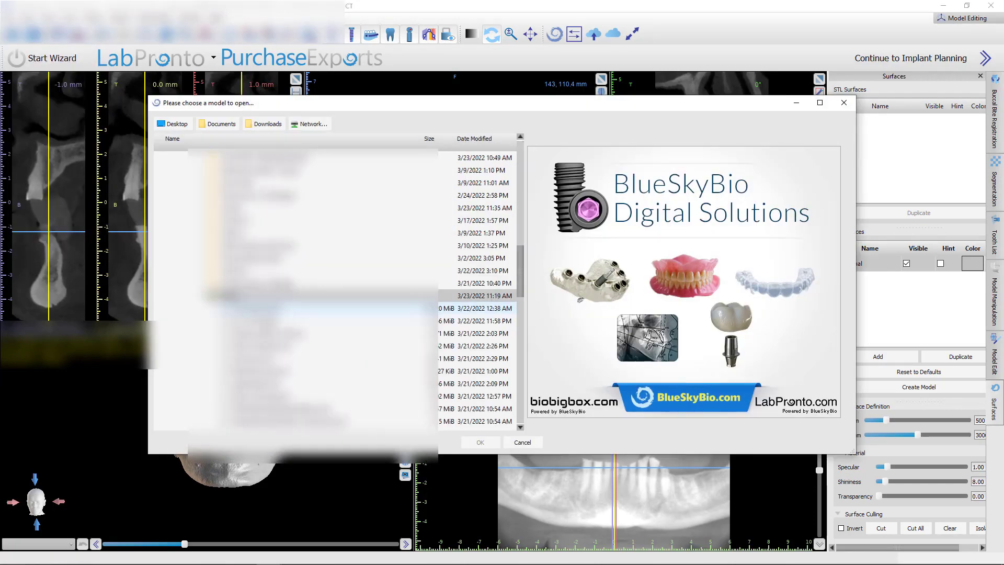
click(310, 124)
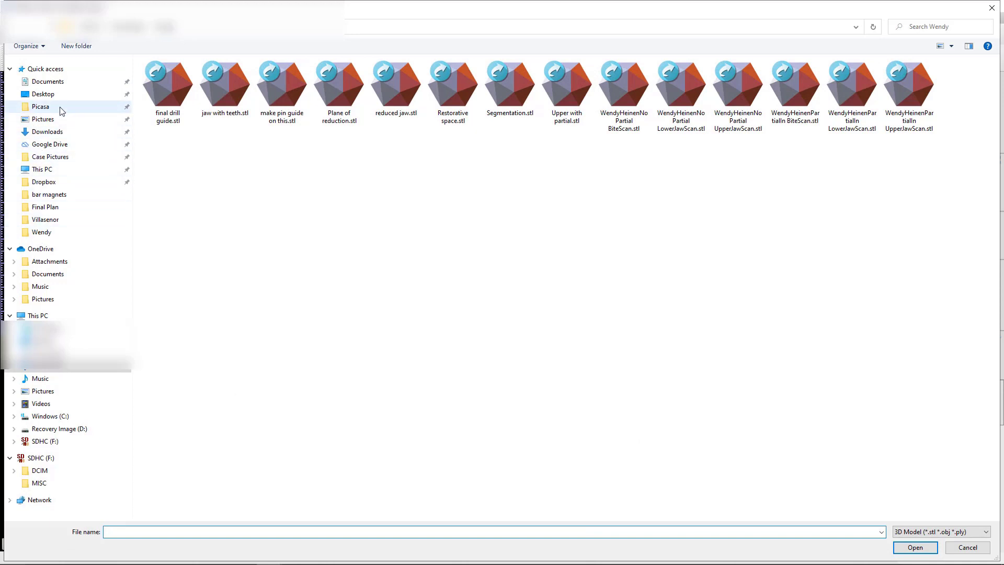
click(46, 131)
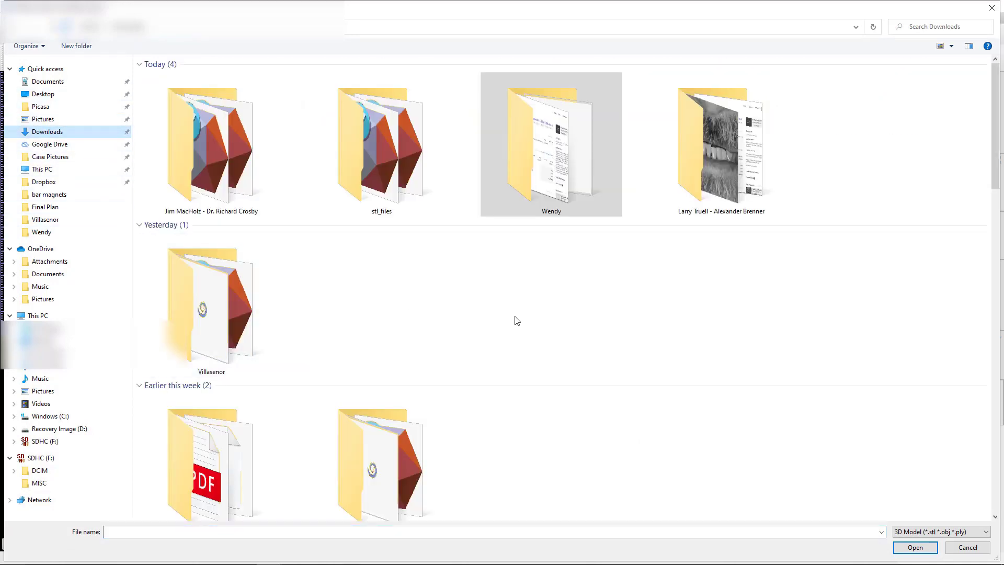
double_click(723, 172)
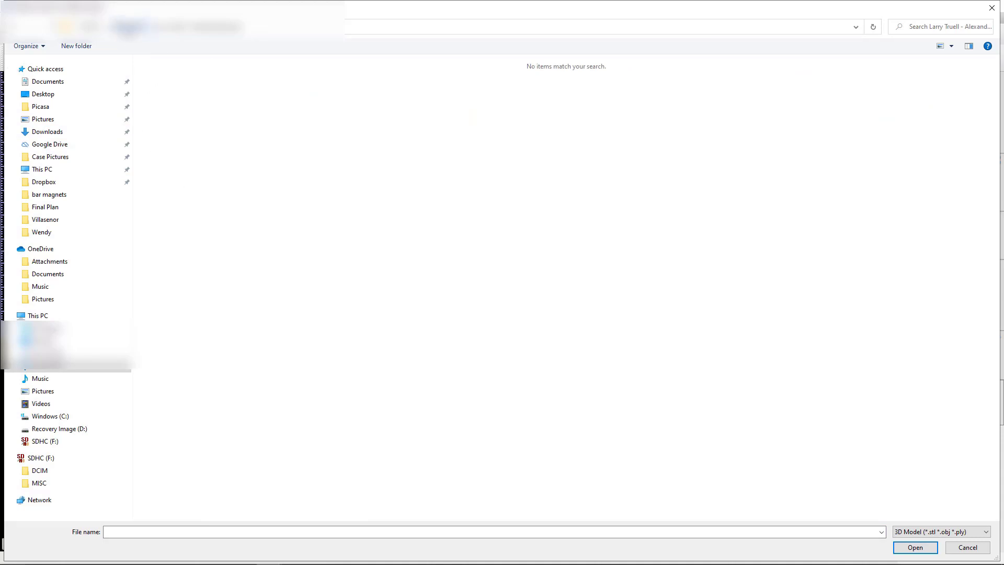
click(130, 27)
double_click(222, 196)
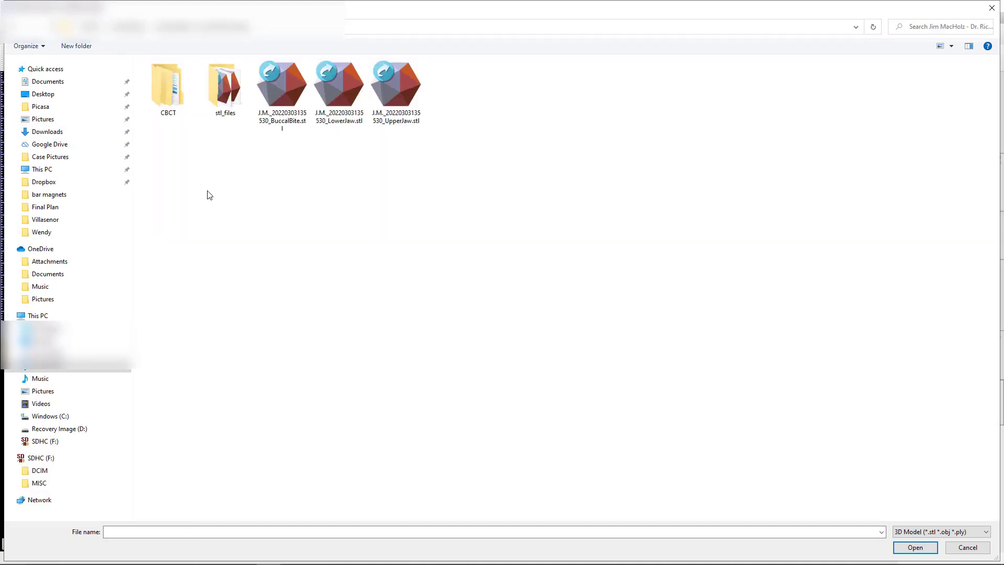
double_click(224, 120)
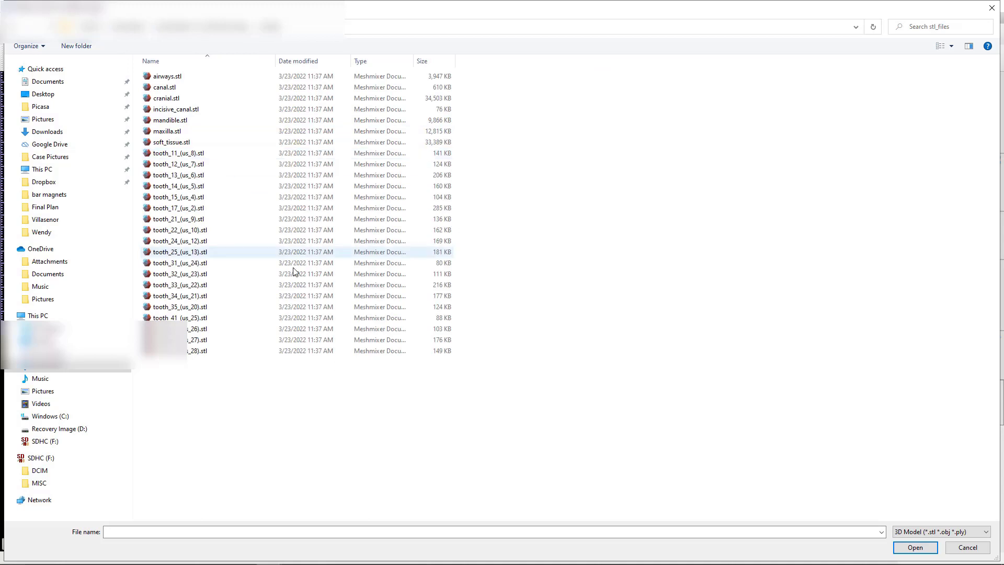
Step: Import mandible.stl as a Mandible model and dismiss the automatic alignment message
click(172, 120)
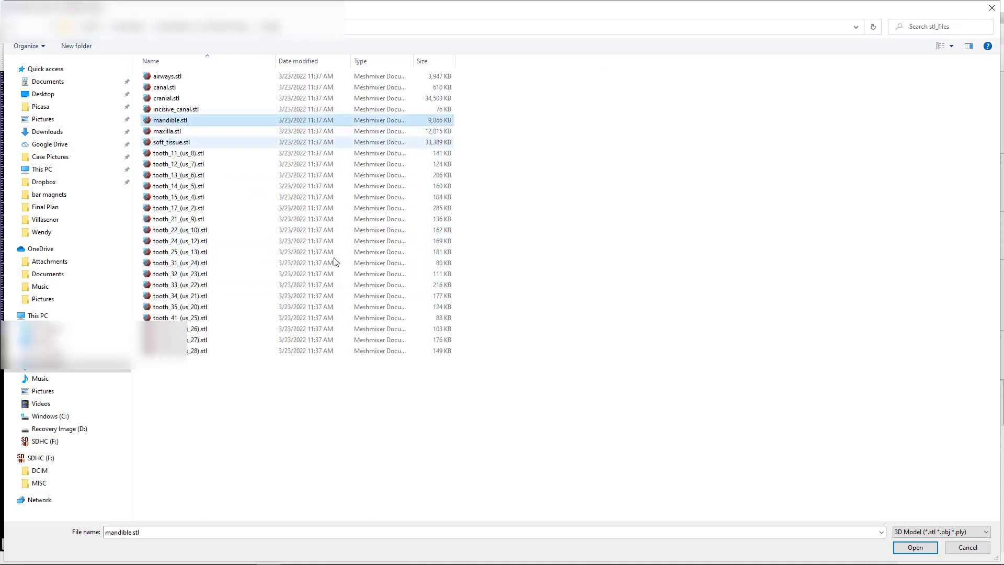
click(928, 549)
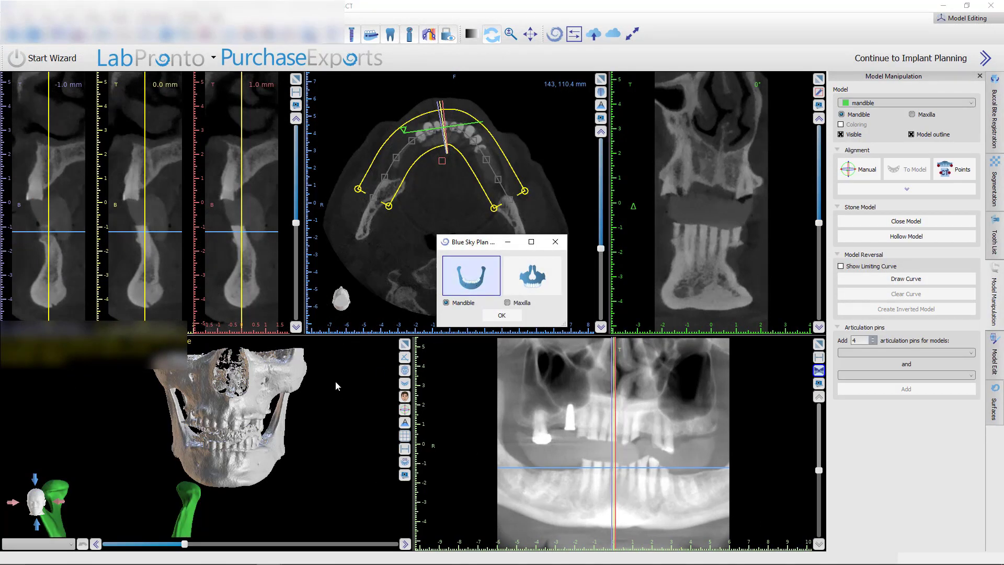
click(501, 316)
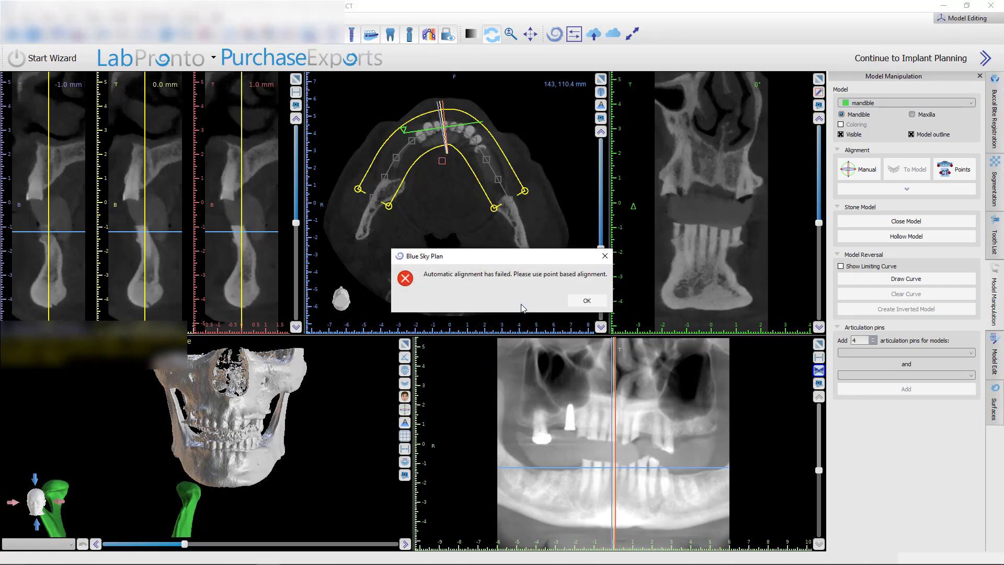
click(575, 301)
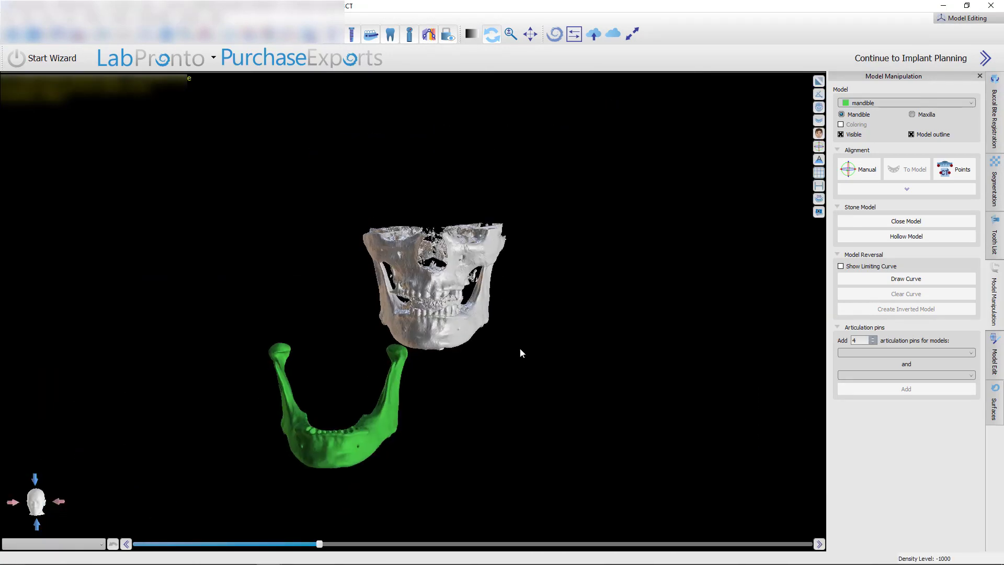
Step: Align the imported mandible model to the CT scan using the DICOM alignment option
drag(520, 353, 444, 410)
scroll(434, 424, up, 2)
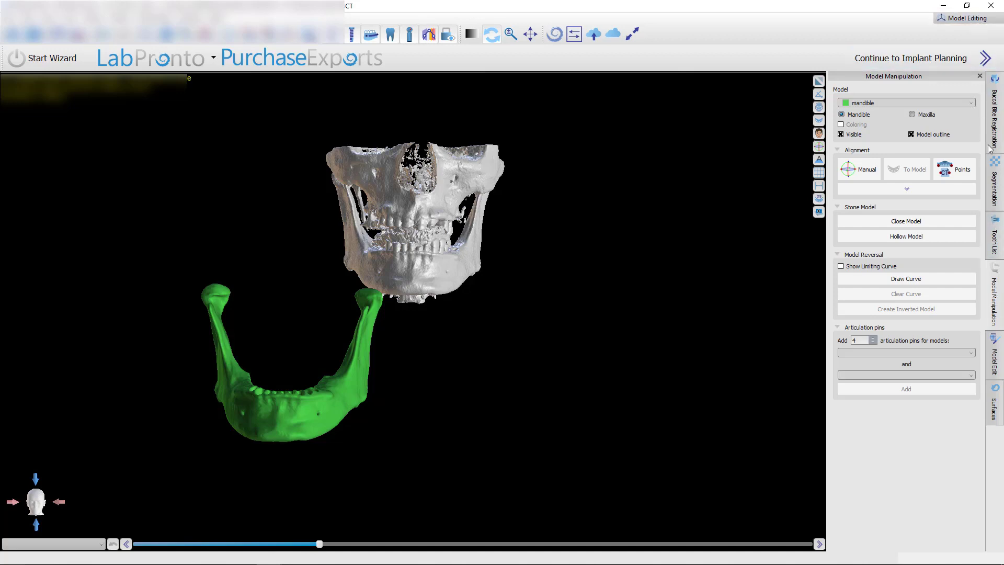
click(994, 185)
click(998, 306)
click(907, 192)
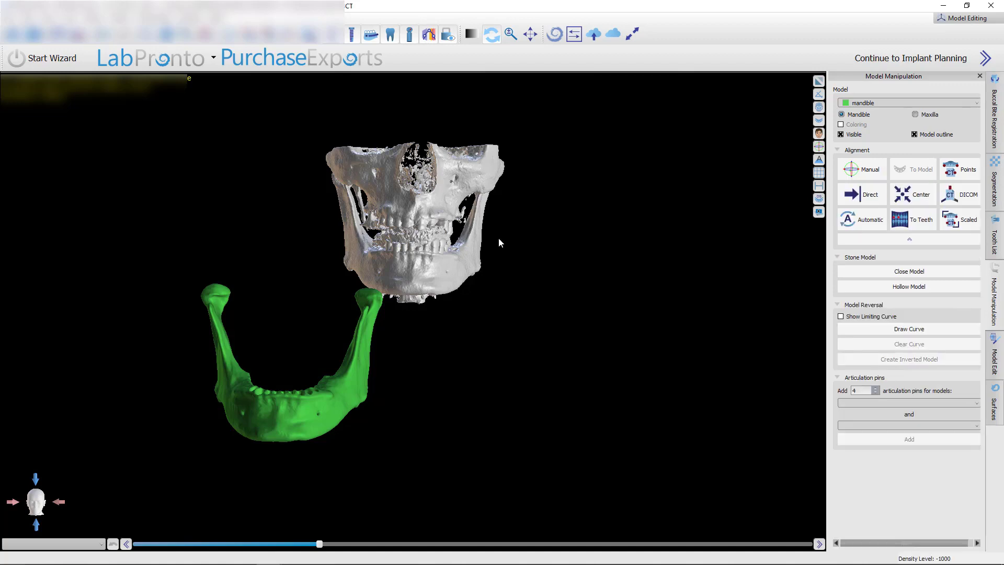
click(960, 198)
Step: Check the mandible's fit against the CT surface in 3D and in the enlarged axial view with the curve overlays hidden
drag(639, 359, 535, 374)
scroll(321, 361, up, 5)
drag(320, 361, 425, 367)
middle_drag(373, 319, 338, 386)
drag(337, 386, 406, 429)
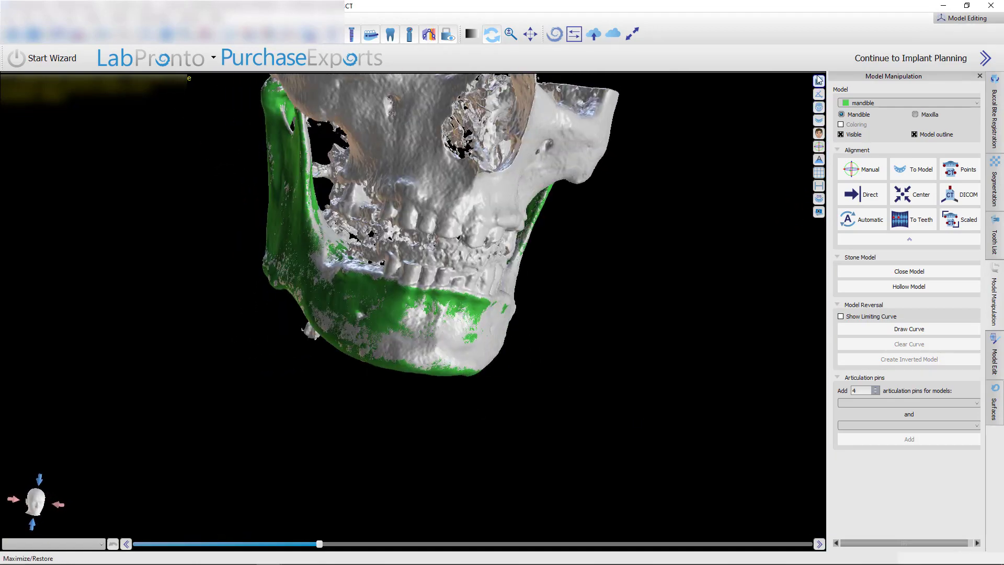
click(819, 81)
click(600, 92)
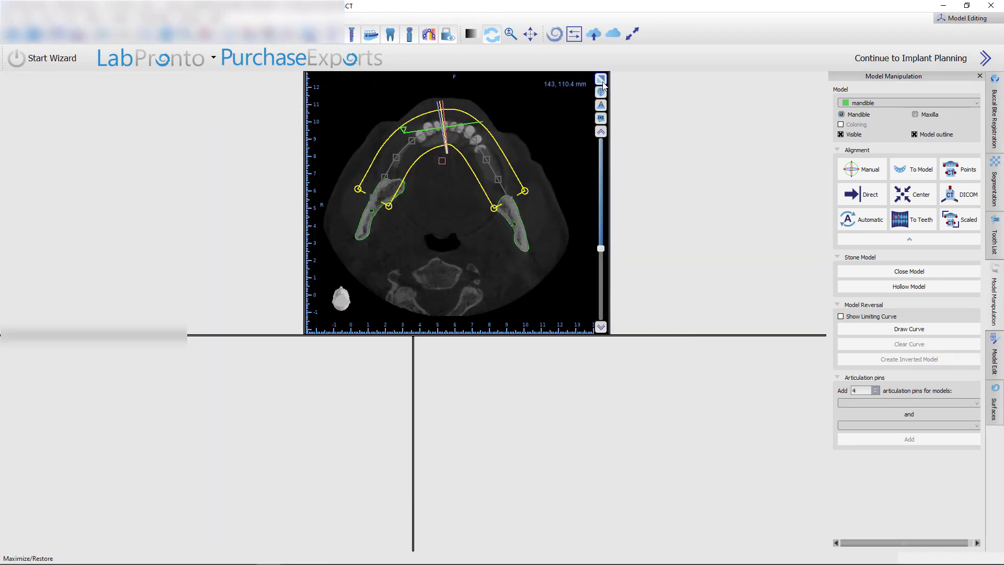
click(429, 33)
drag(817, 372, 840, 378)
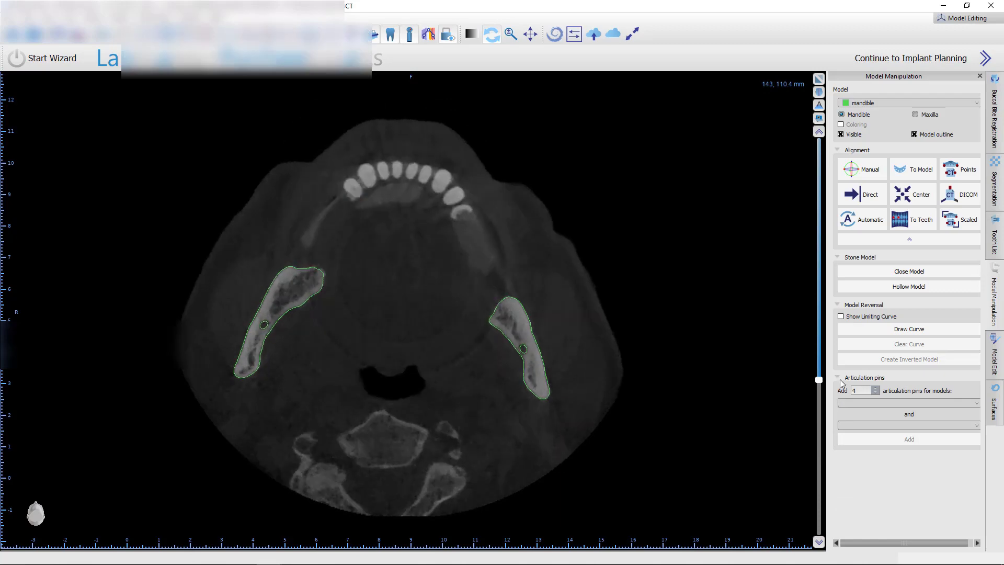
click(819, 79)
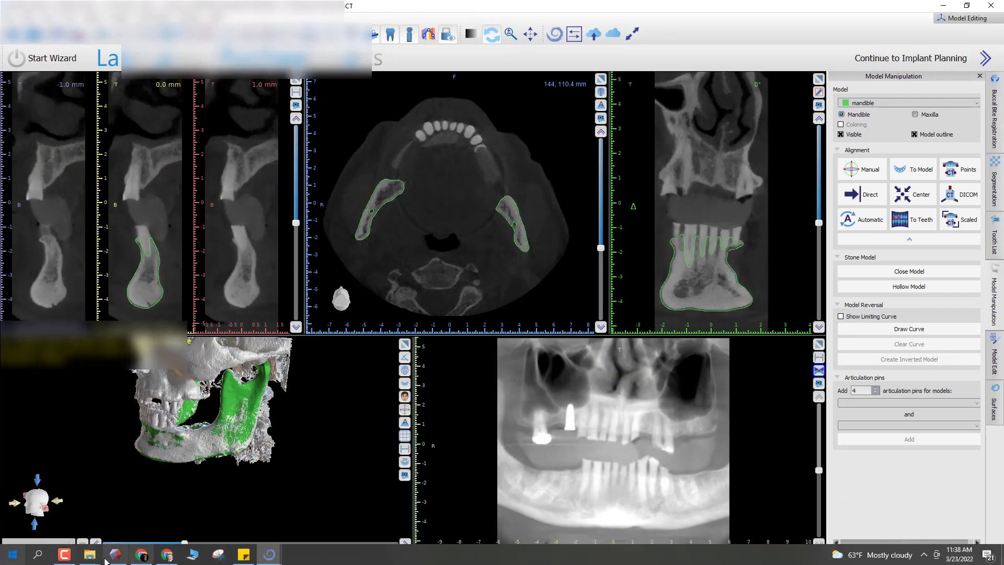
Step: Switch to the stl_files folder in File Explorer and open tooth_11_(us_8).stl in Meshmixer
mouse_move(103, 554)
click(118, 509)
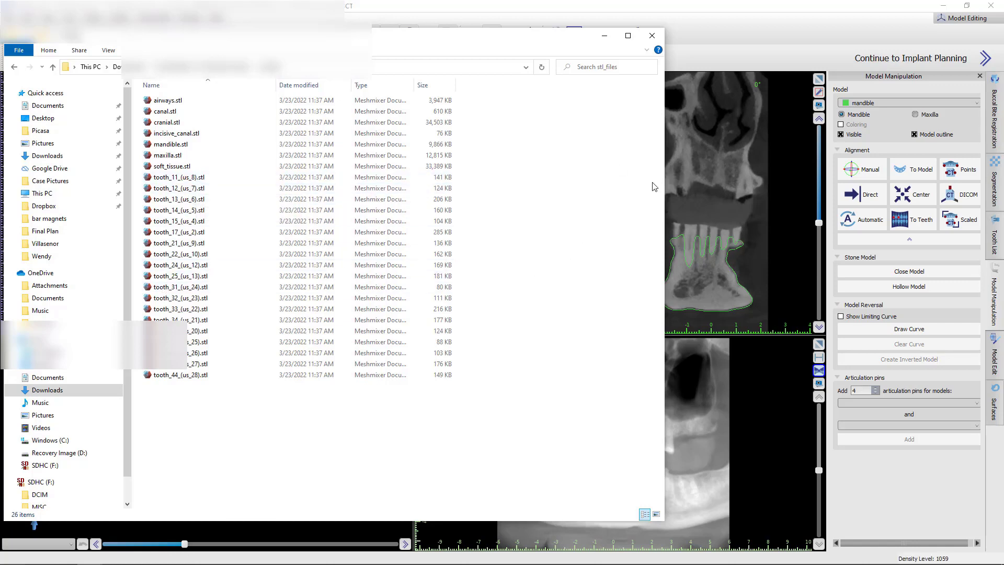
click(166, 178)
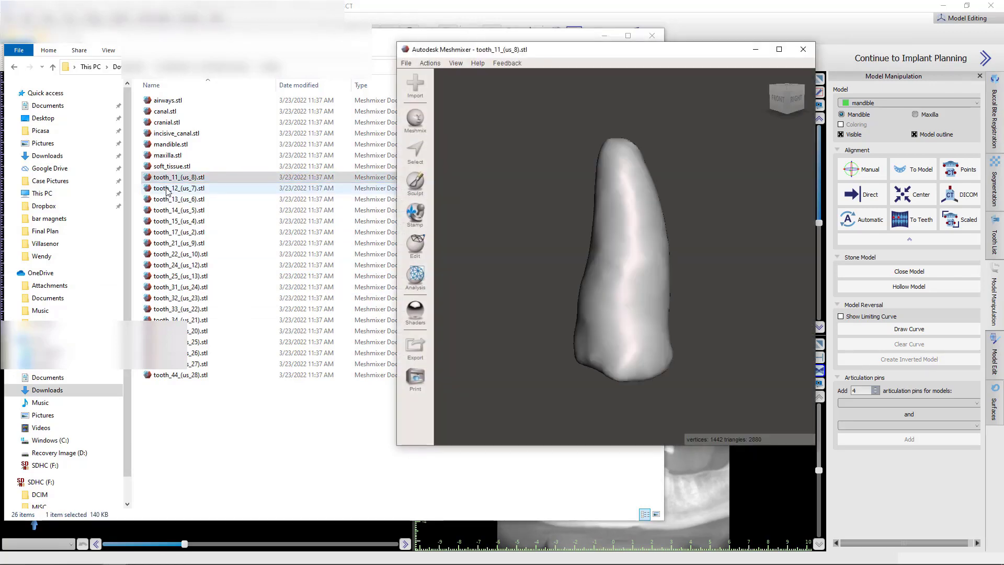
Step: Append all remaining tooth STL files, tooth_12_(us_7) through tooth_44_(us_28), to the Meshmixer scene, declining every automatic position shift
drag(210, 439, 199, 187)
drag(181, 243, 779, 219)
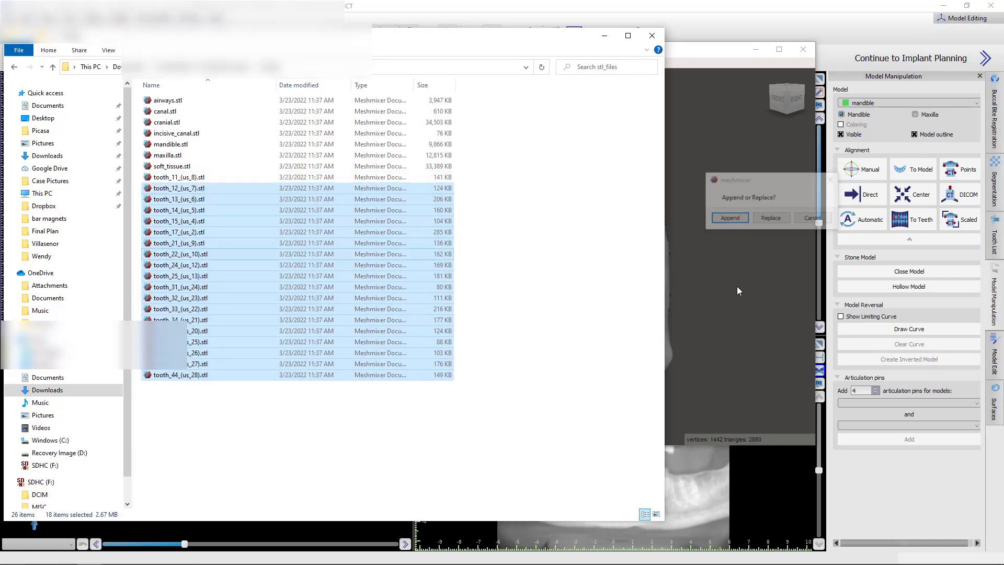
click(731, 219)
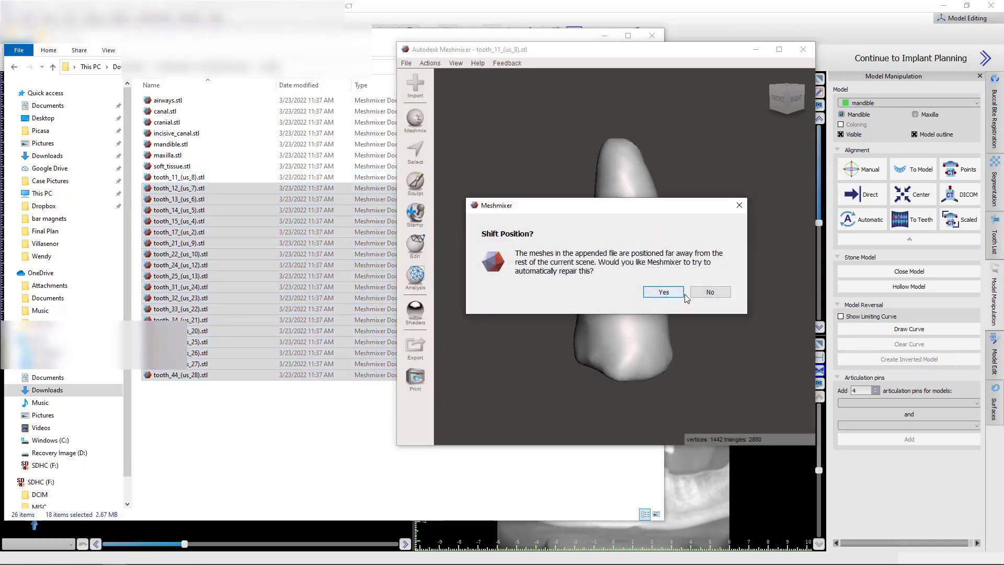
click(710, 292)
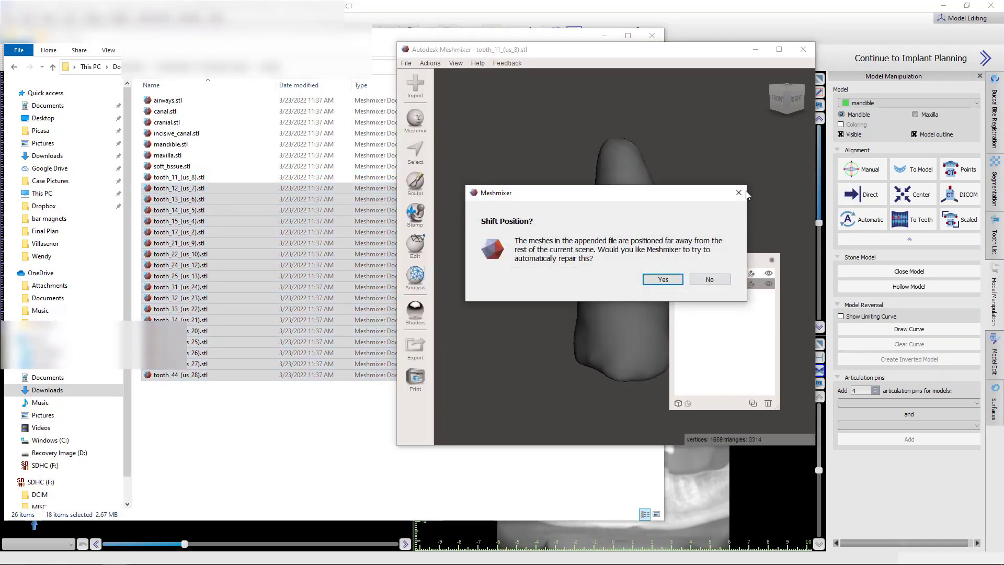
click(710, 279)
click(710, 280)
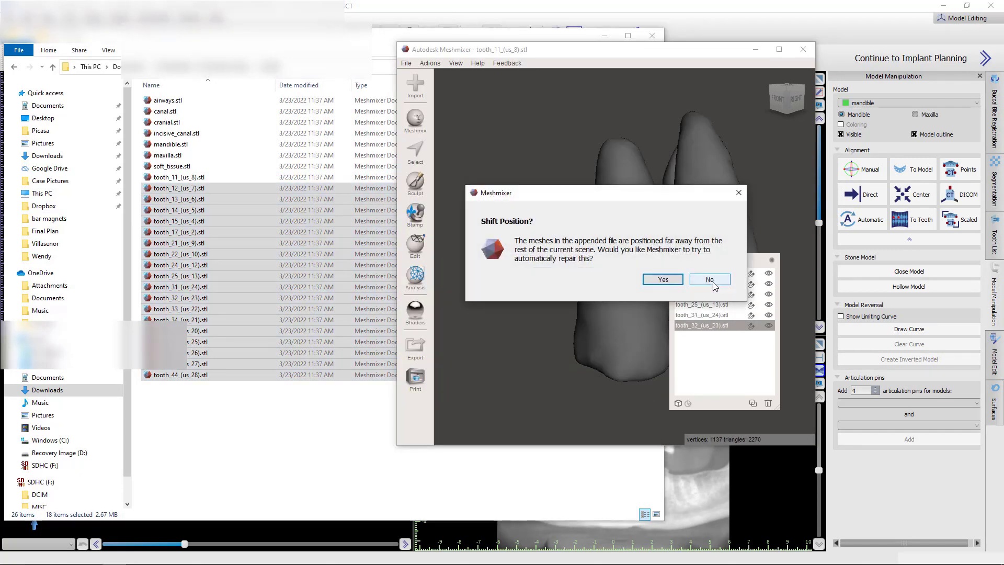
click(711, 281)
click(711, 280)
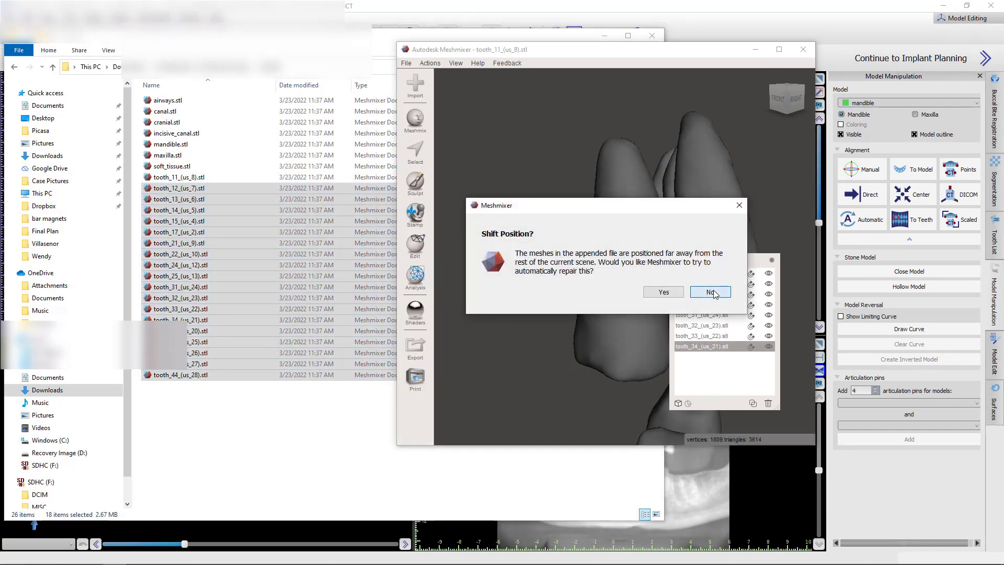
click(713, 292)
click(716, 280)
click(718, 280)
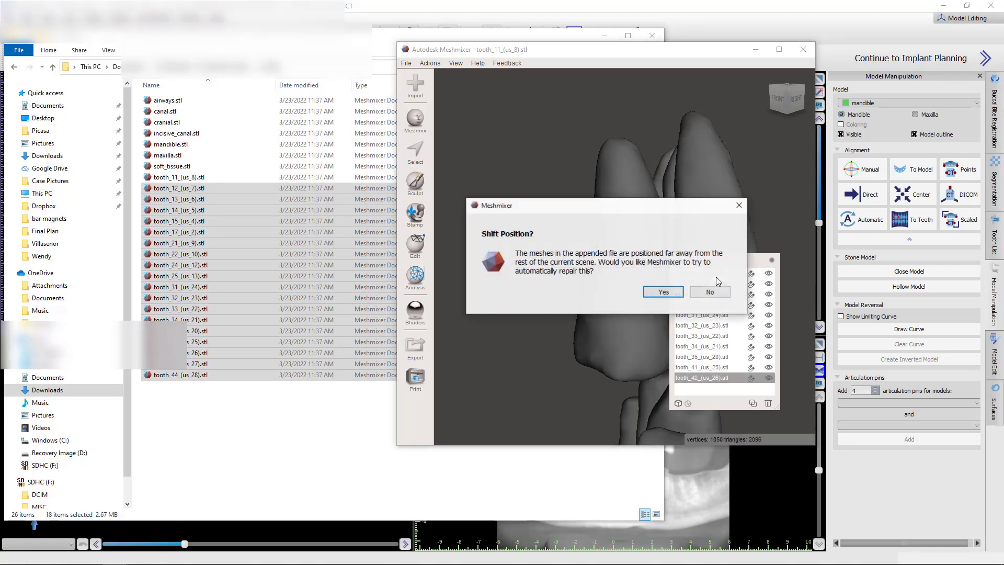
click(716, 292)
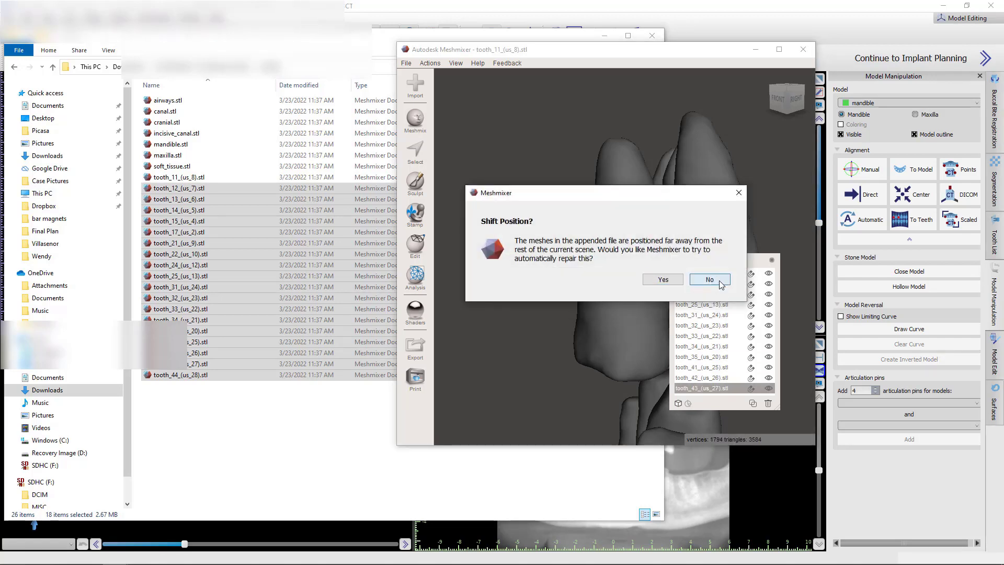
click(710, 279)
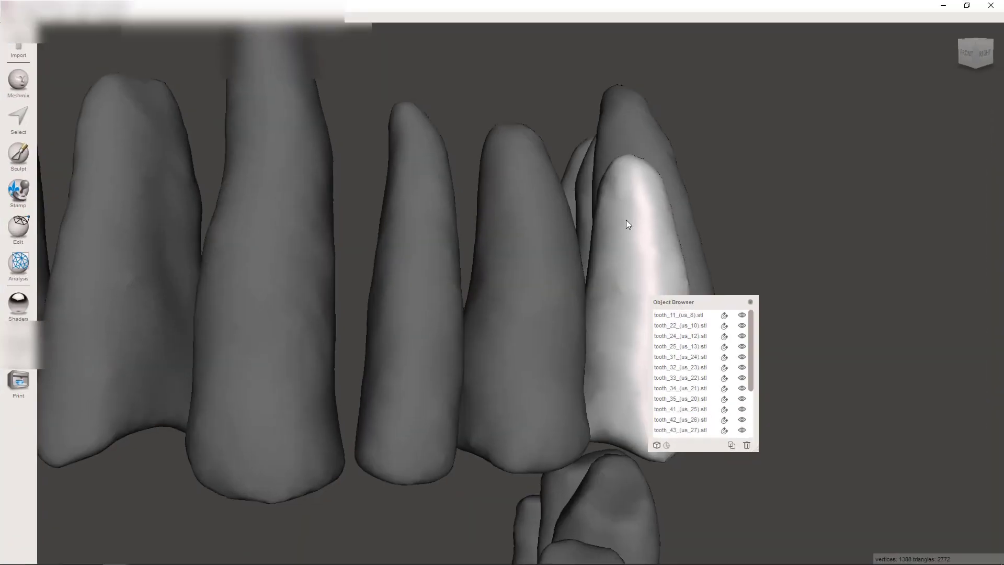
Step: Select all maxillary tooth models, numbers 11 to 17 and 21 to 25, and combine them into one object
right_drag(626, 220, 538, 264)
scroll(541, 293, down, 5)
right_drag(545, 334, 460, 356)
click(673, 315)
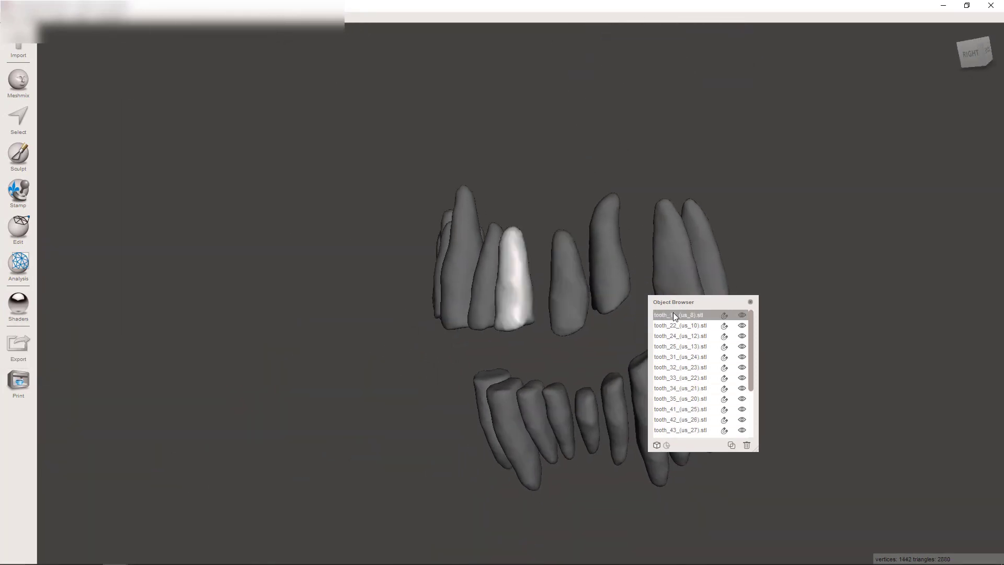
shift+click(670, 348)
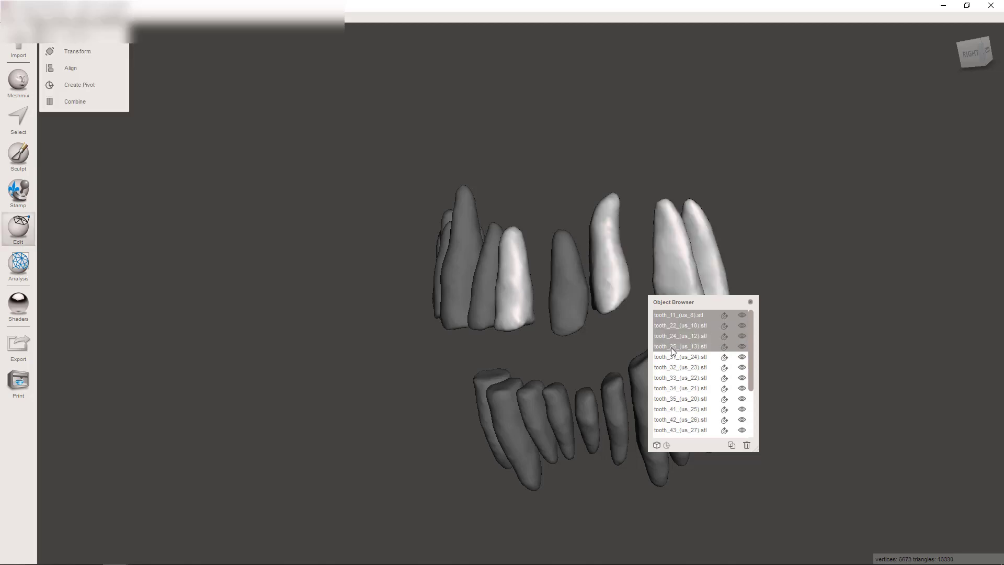
drag(751, 350, 745, 411)
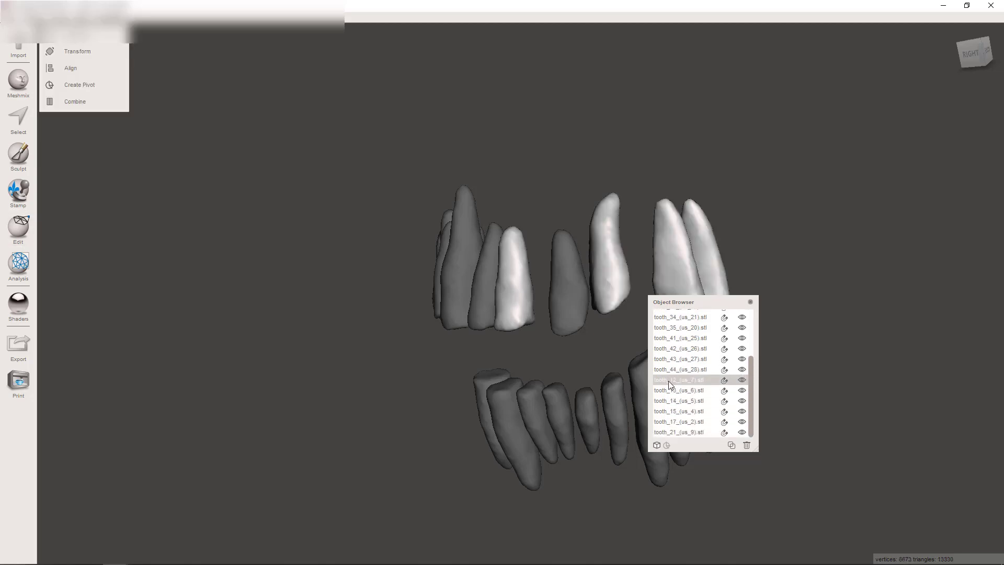
drag(668, 381, 659, 431)
right_drag(504, 392, 185, 189)
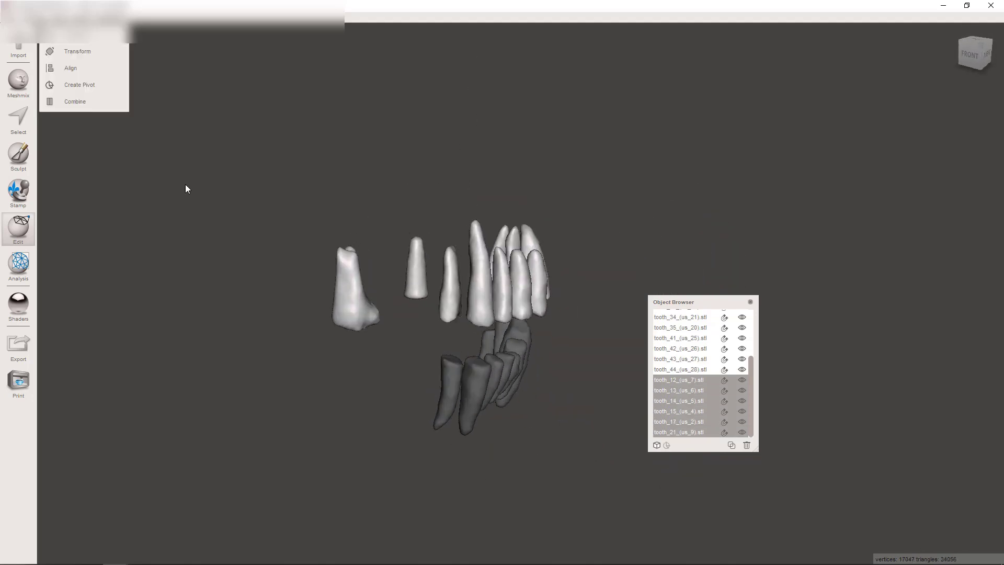
click(82, 105)
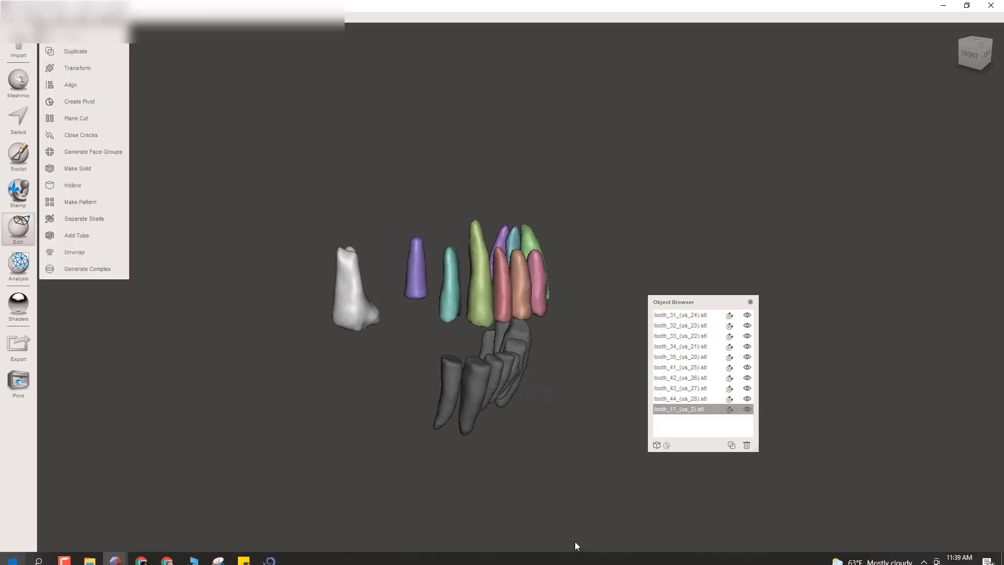
Step: Export the combined maxillary teeth to the stl_files folder in STL ASCII format as "all maxillary roots"
click(24, 350)
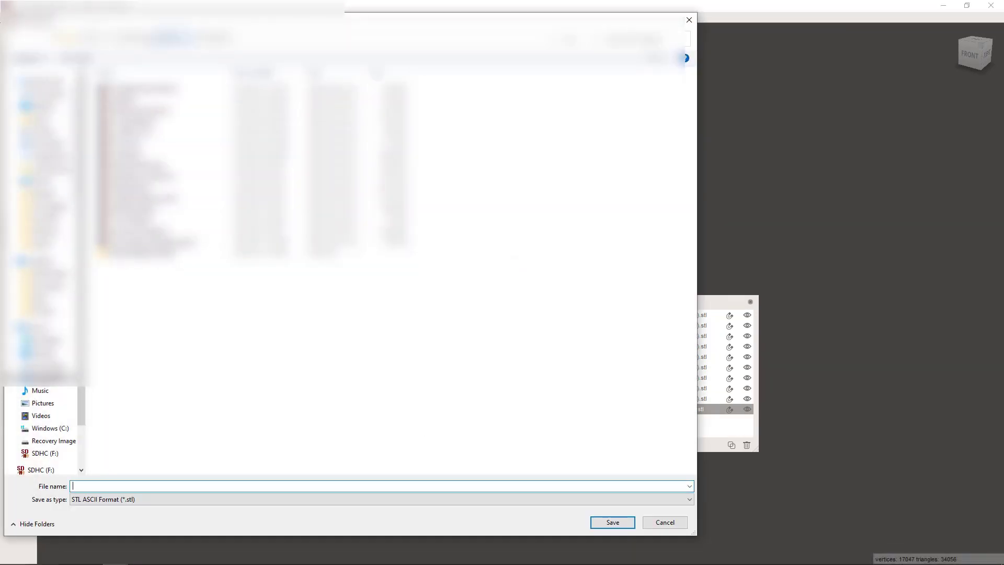
double_click(167, 157)
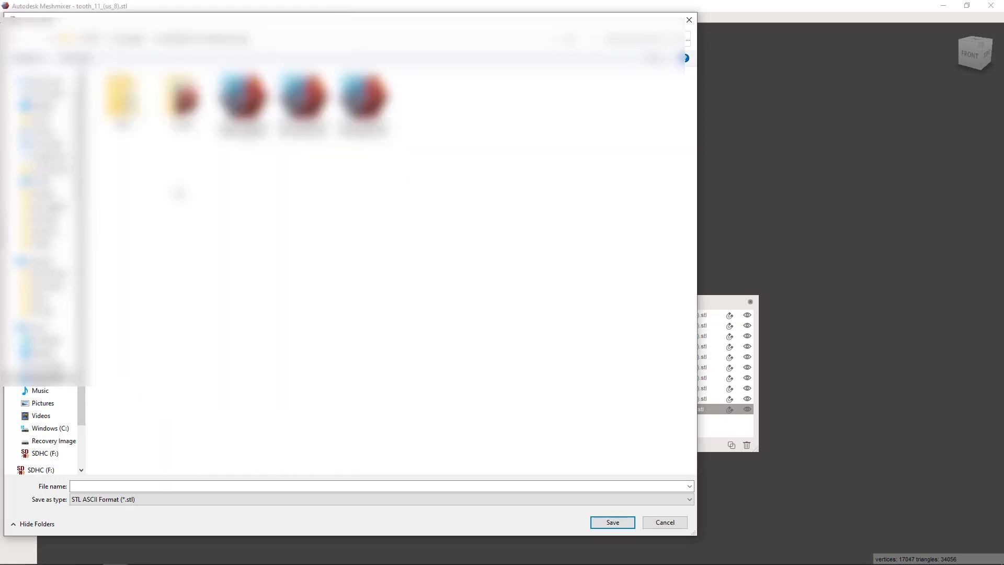
double_click(183, 100)
click(202, 486)
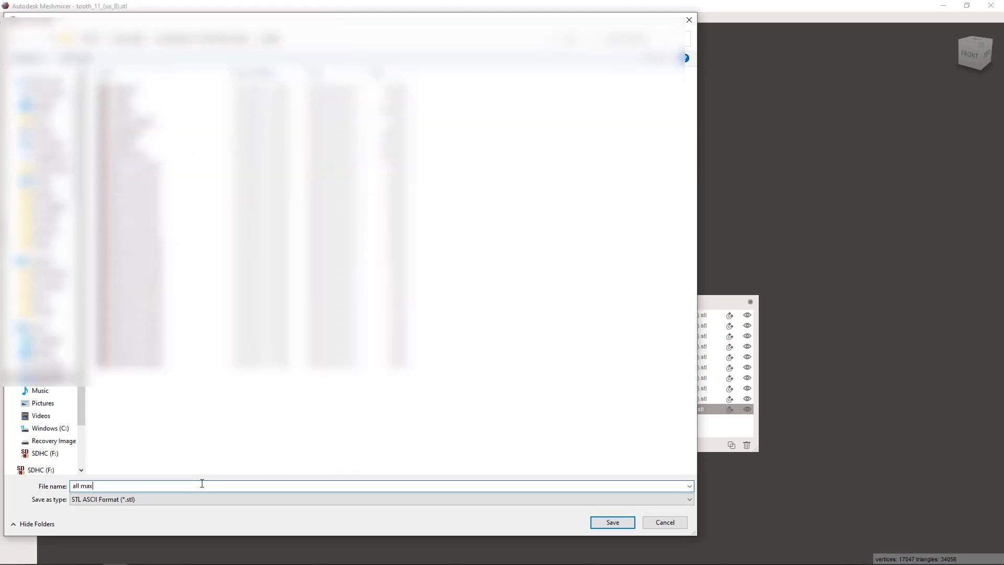
text(all maxillary roots)
key(Return)
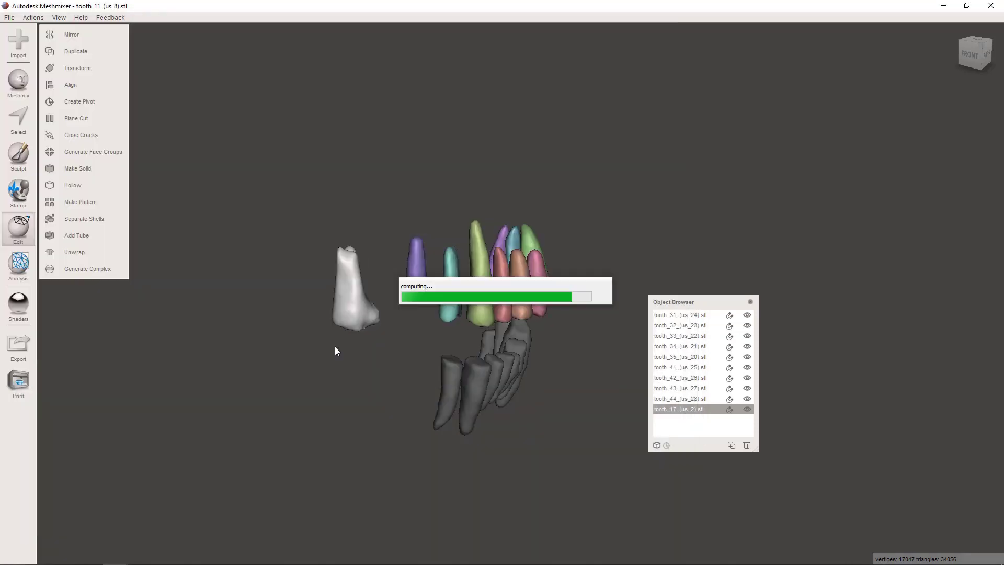
Step: Select all mandibular tooth models, tooth_31_(us_24) through tooth_44_(us_28), and combine them into one object
click(679, 402)
shift+click(685, 315)
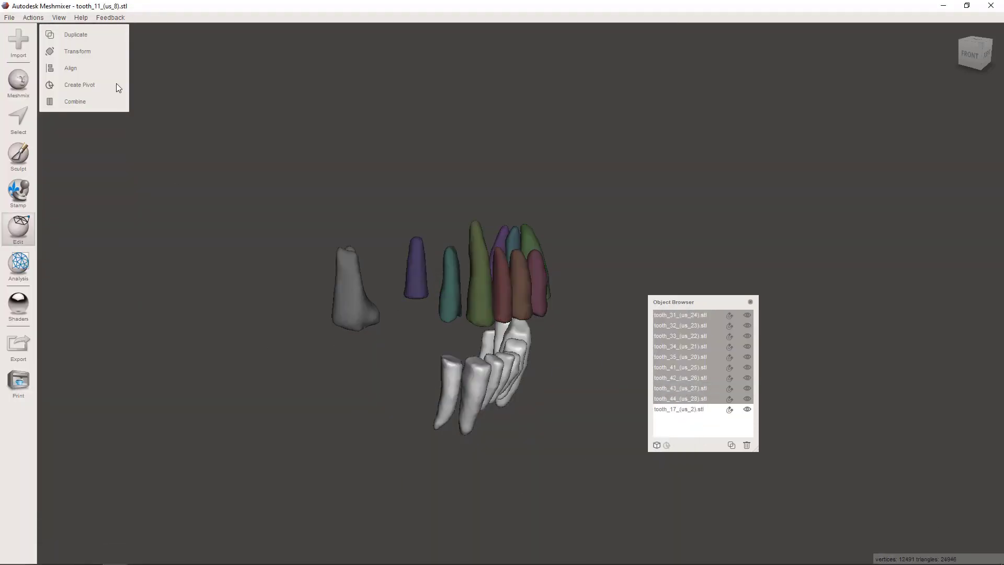
right_drag(425, 431, 366, 393)
click(363, 303)
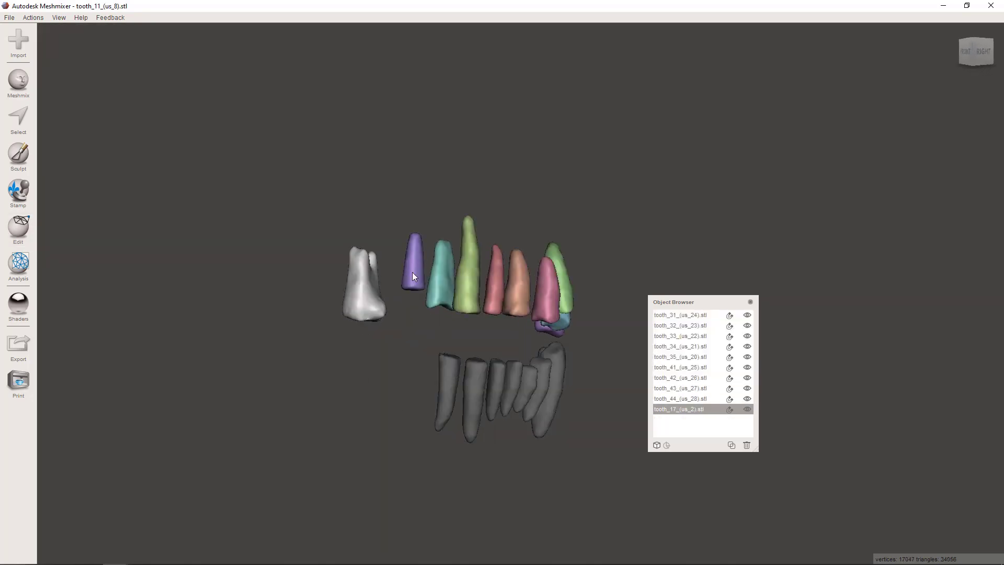
right_drag(435, 289, 502, 397)
click(679, 398)
shift+click(684, 316)
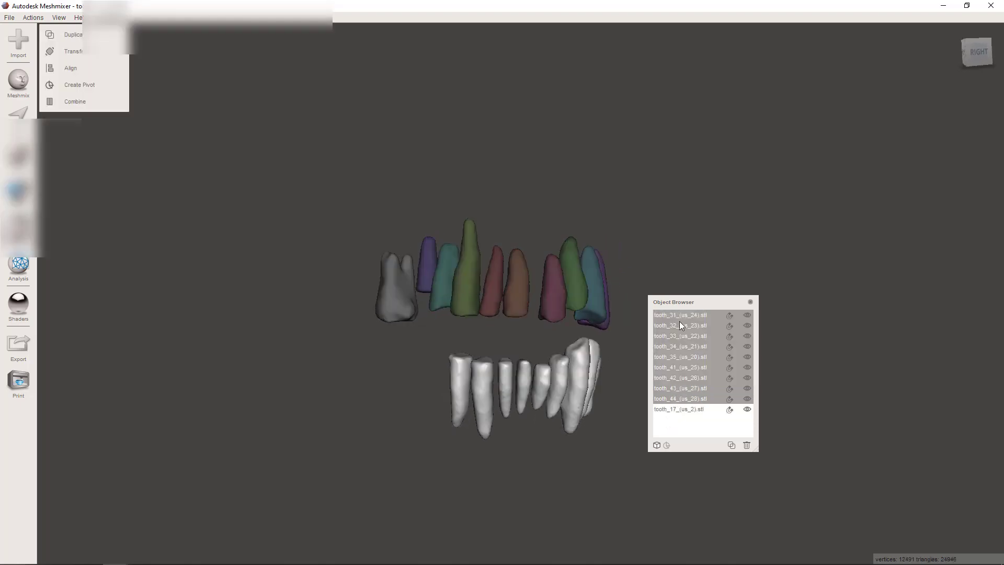
right_drag(411, 523, 353, 355)
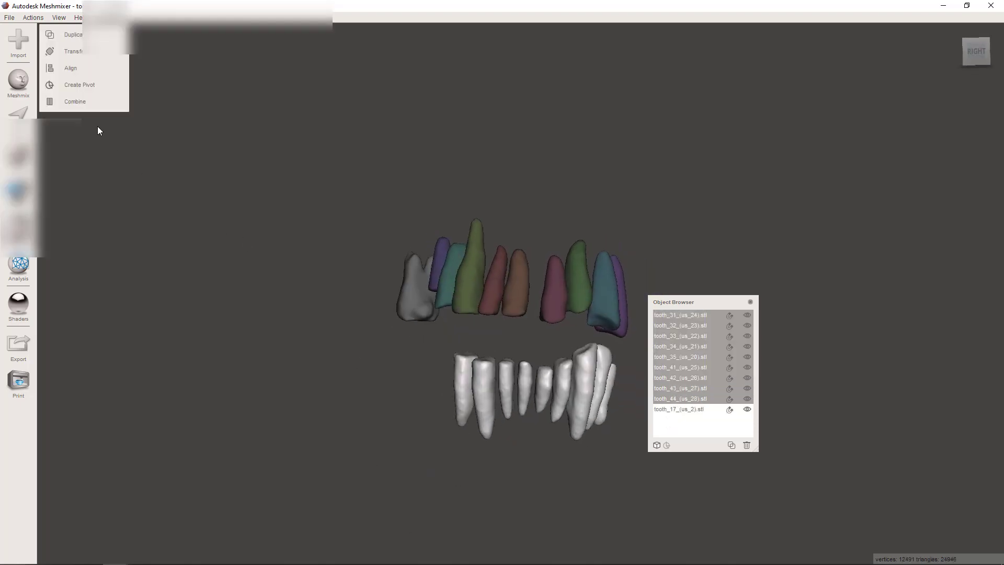
click(92, 102)
Step: Export the combined mandibular teeth to the stl_files folder in STL ASCII format as "all mandibular roots"
click(18, 347)
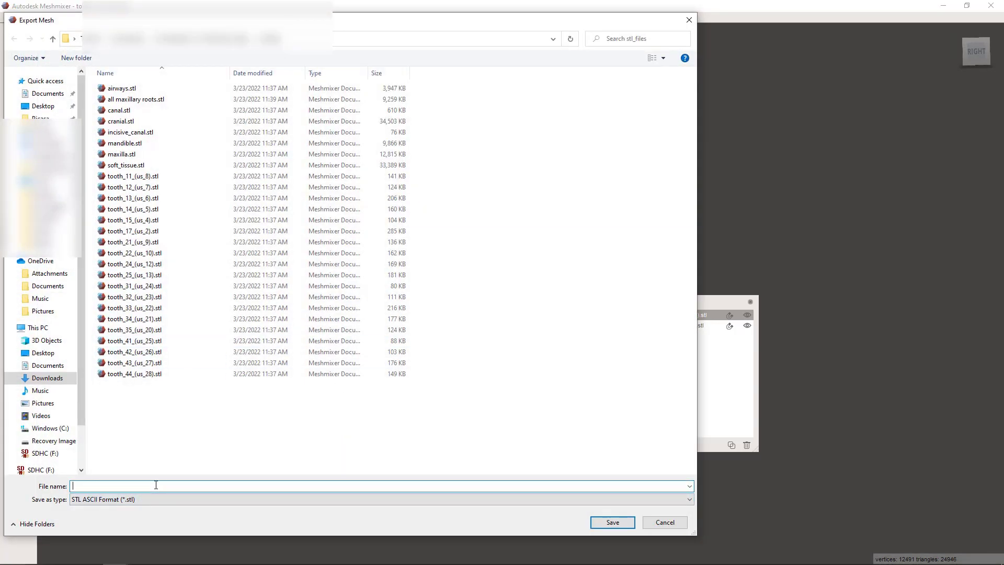
text(all )
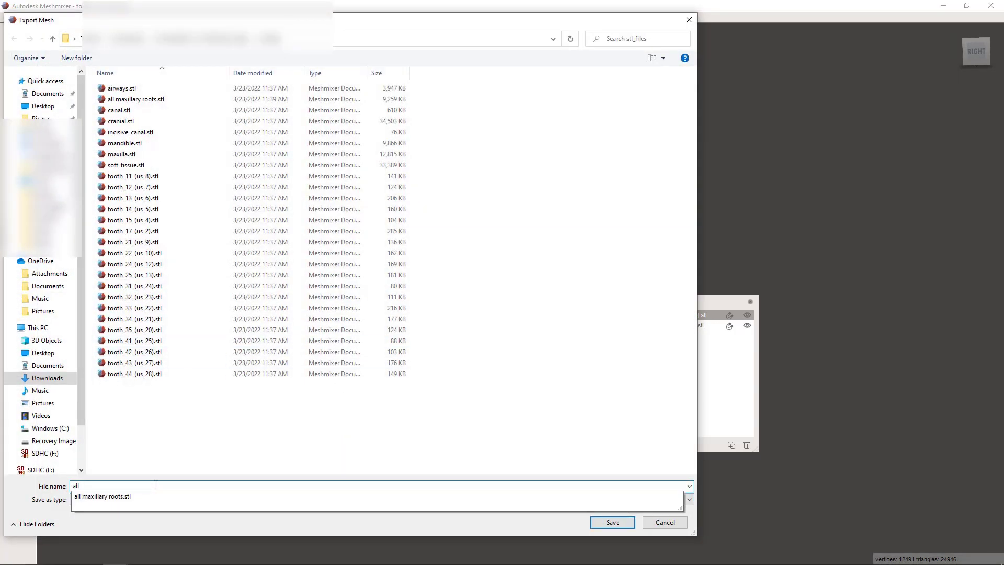
text(mandibular roots)
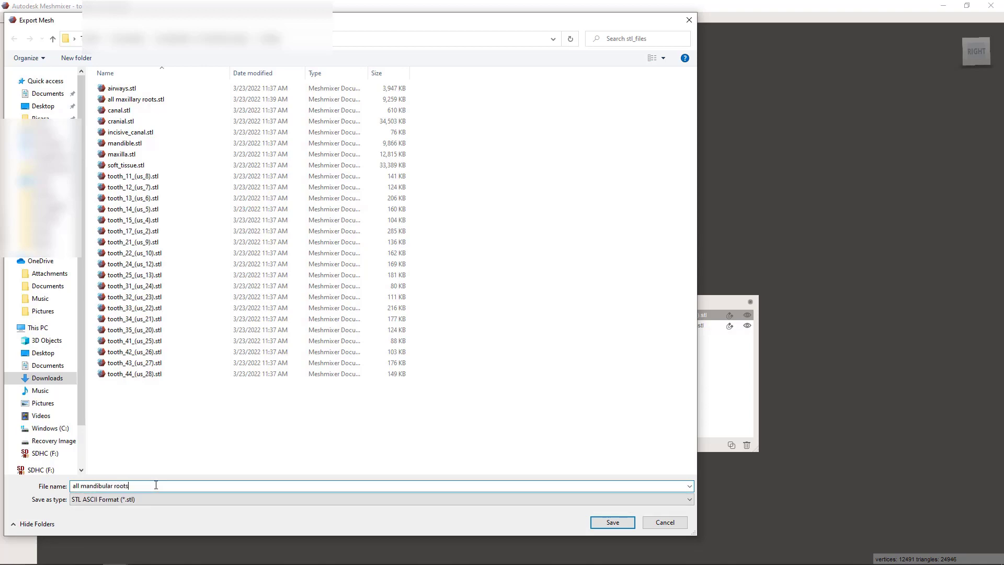
key(Return)
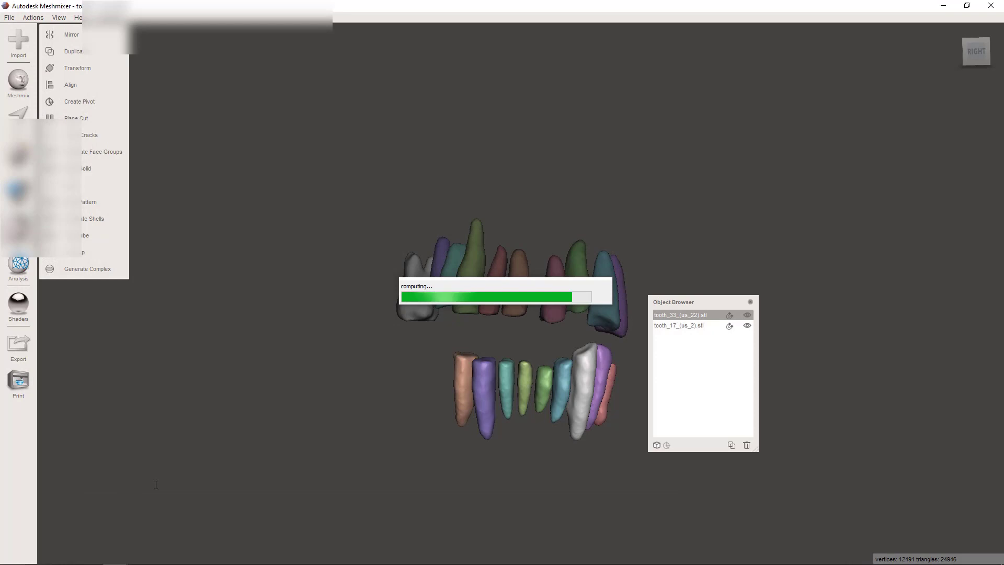
Step: Hide both combined tooth objects and append cranial.stl and maxilla.stl from the stl_files folder to the scene
click(746, 325)
click(747, 314)
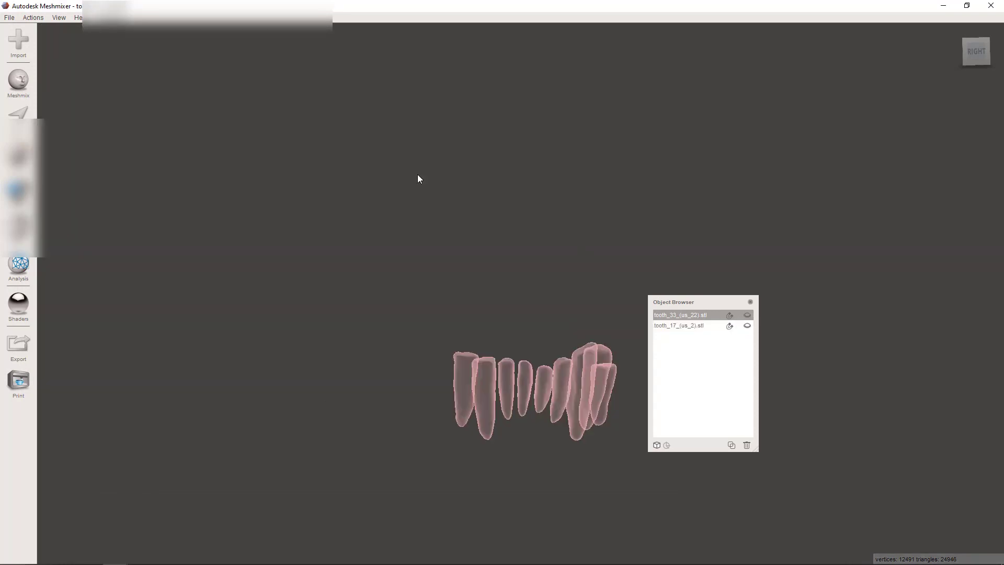
click(26, 58)
click(532, 297)
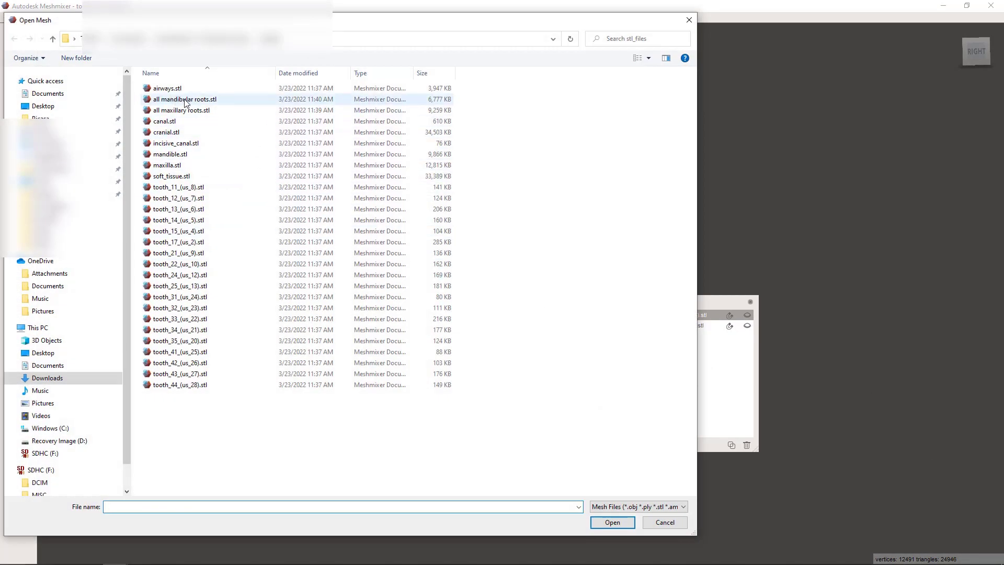
click(168, 133)
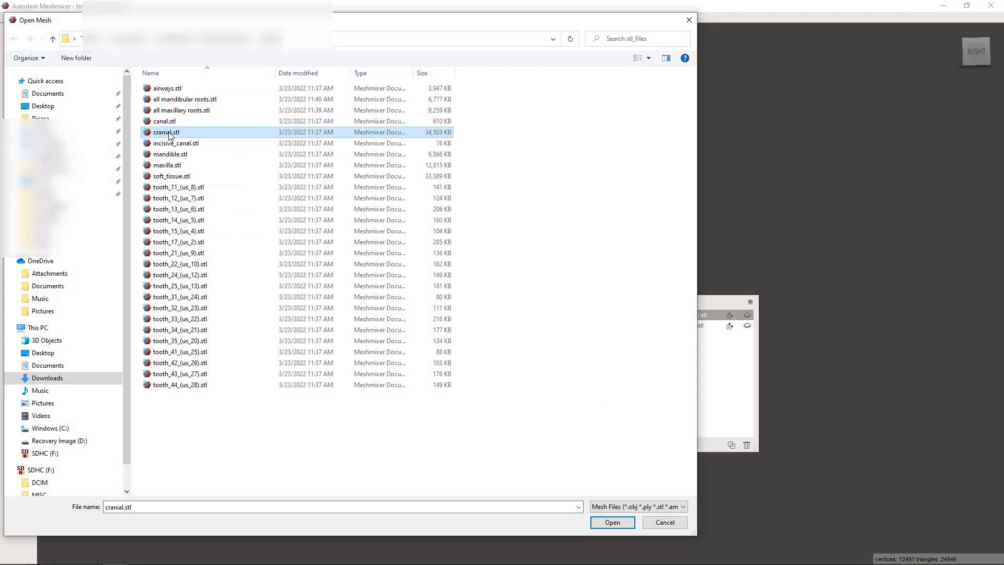
ctrl+click(171, 165)
click(609, 525)
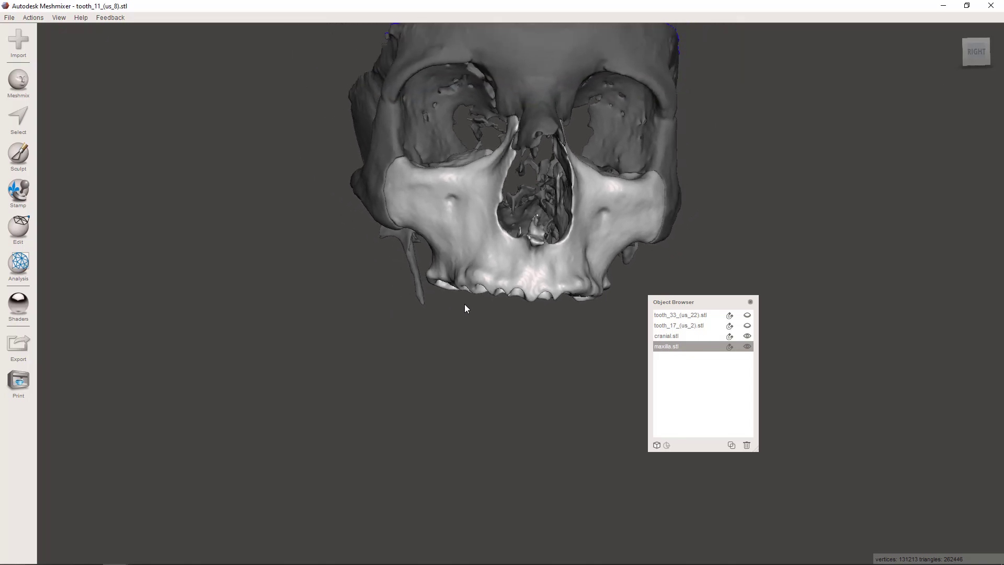
Step: Select the cranial and maxilla models together and combine them into one object
right_drag(450, 337, 430, 332)
drag(696, 299, 942, 35)
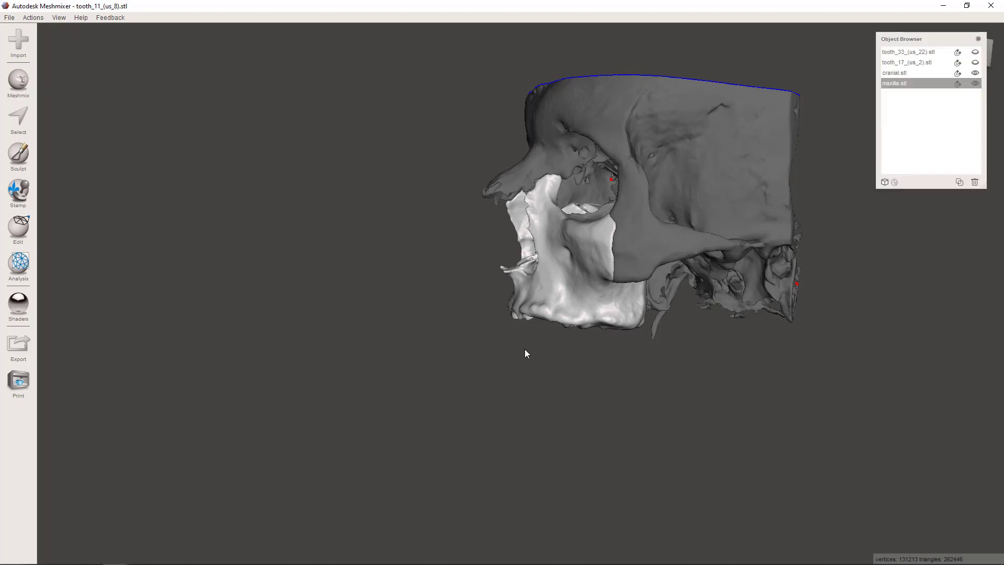
right_drag(525, 349, 805, 314)
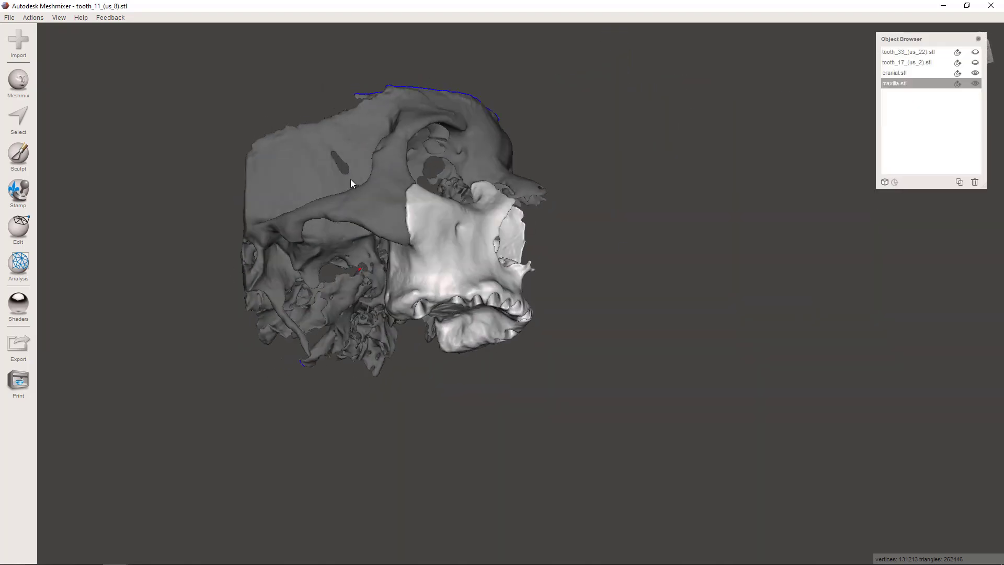
click(351, 180)
right_drag(538, 324, 460, 282)
shift+click(926, 84)
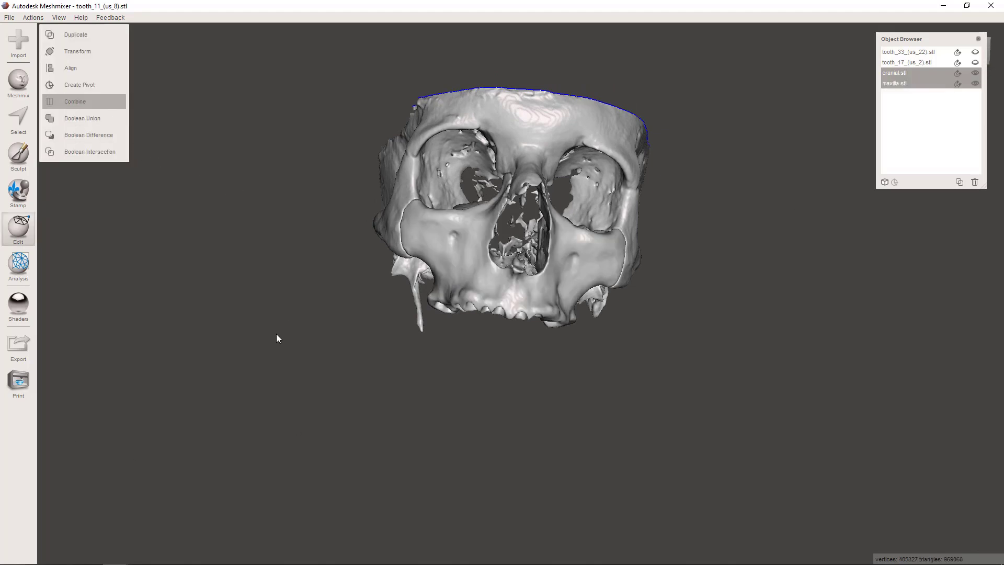
right_drag(632, 187, 663, 146)
right_drag(444, 263, 460, 209)
Step: Inspect the combined cranial and maxilla model and auto-repair all its mesh defects
click(21, 268)
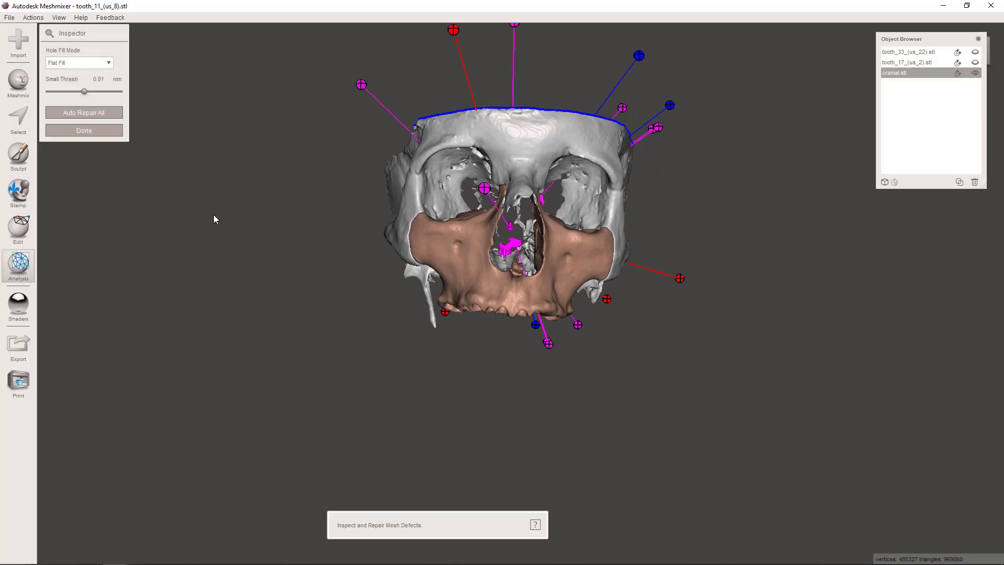
right_drag(292, 239, 404, 334)
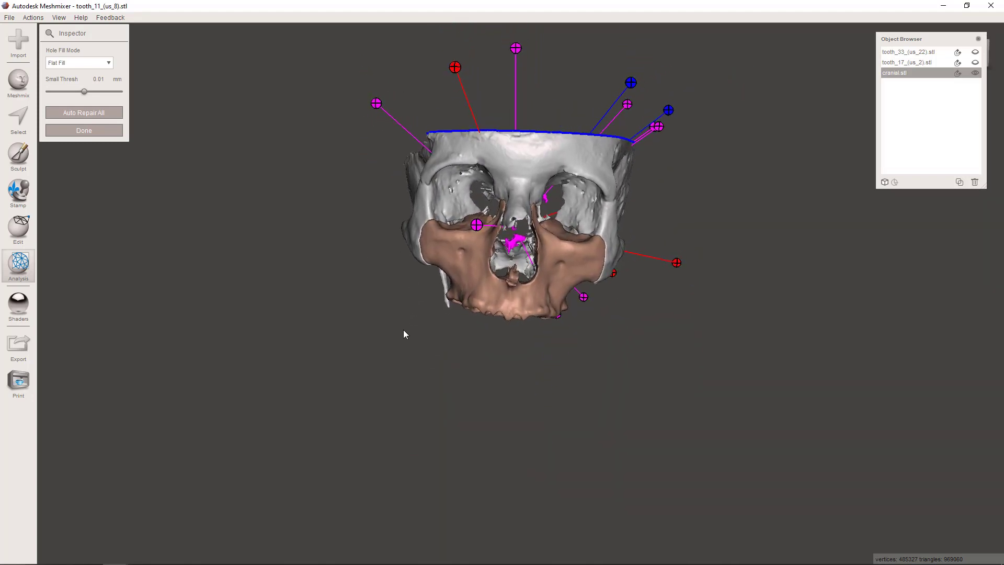
click(90, 118)
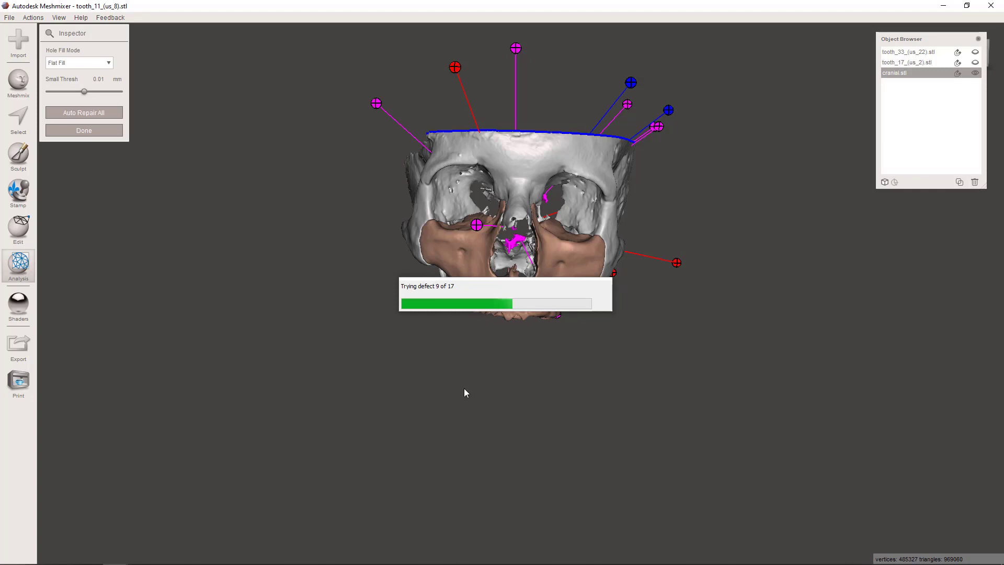
right_drag(460, 392, 515, 346)
right_drag(513, 368, 460, 351)
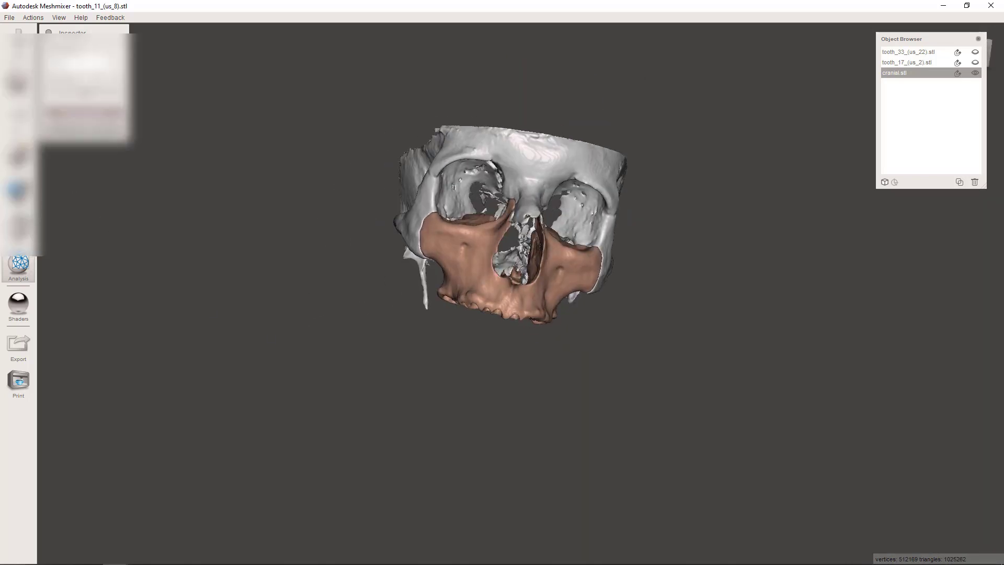
click(76, 130)
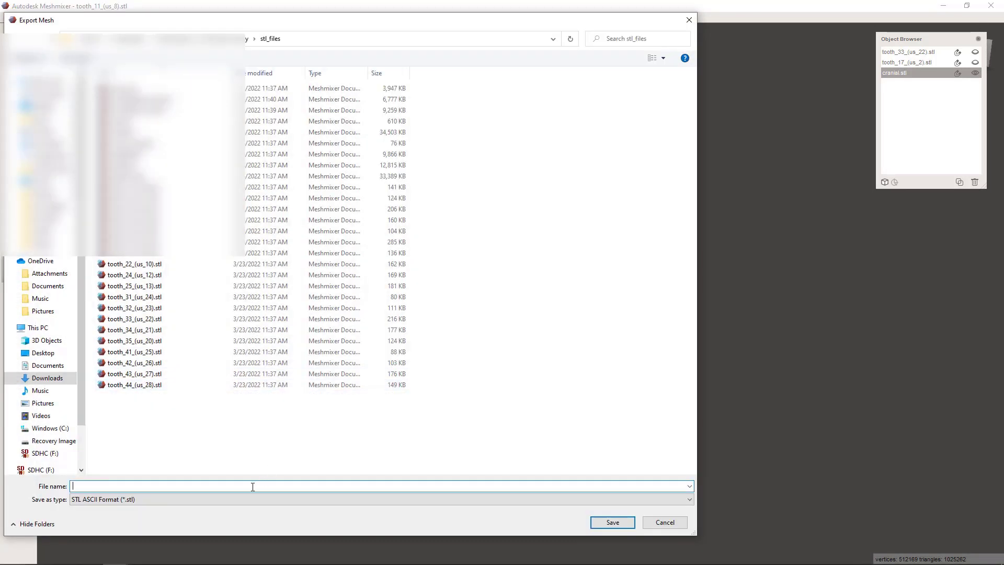
Step: Export the repaired skull model to the stl_files folder in STL ASCII format as "Maxilla and cranium"
text(Maxilla and cranium)
key(Return)
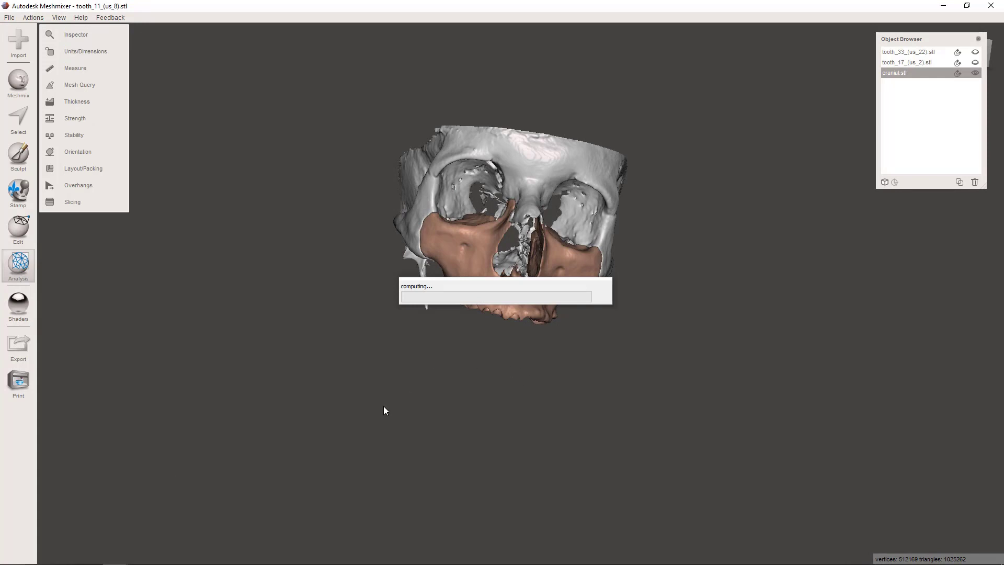
Step: Plane-cut the skull horizontally above the palate, discarding the upper cranium with Cut (Discard Half) and Remeshed Fill
right_drag(387, 414, 718, 406)
right_drag(523, 315, 470, 299)
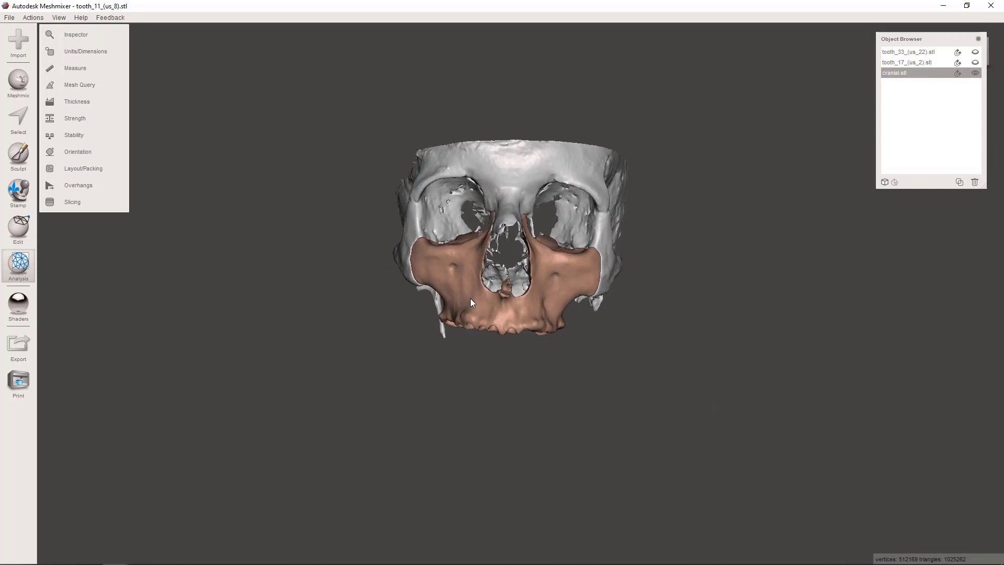
right_drag(468, 355, 515, 363)
scroll(472, 352, up, 5)
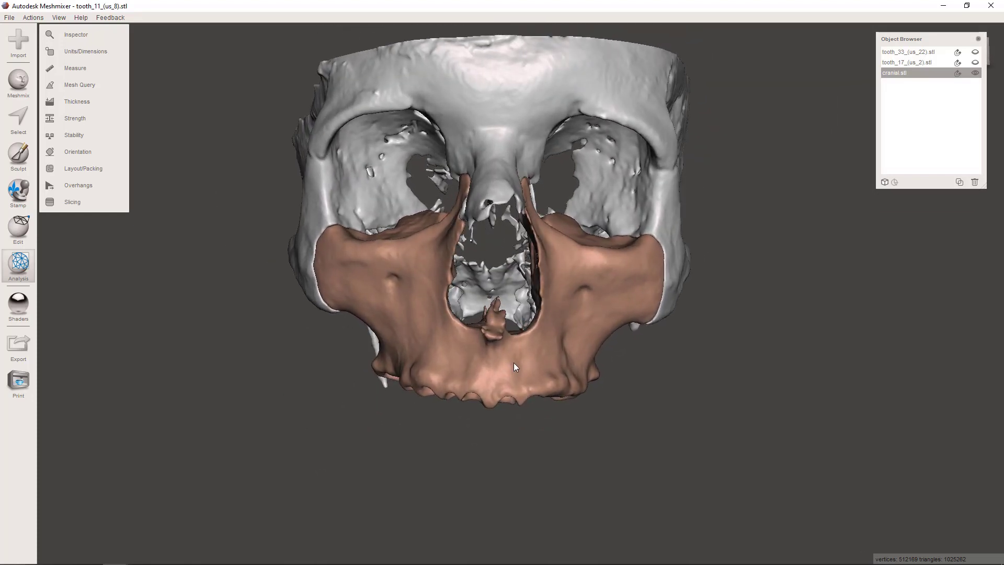
mouse_move(24, 225)
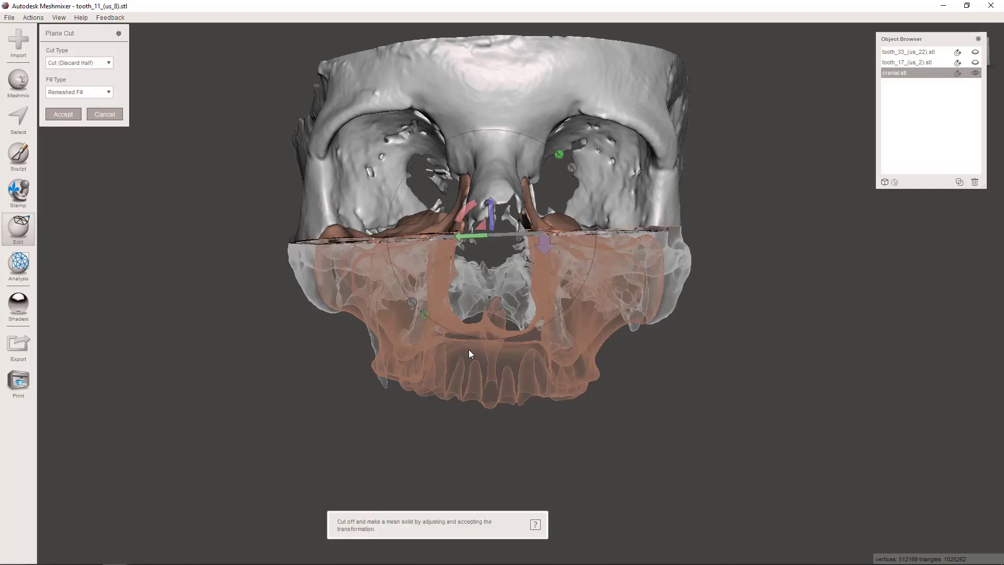
scroll(469, 349, down, 3)
right_drag(468, 349, 459, 343)
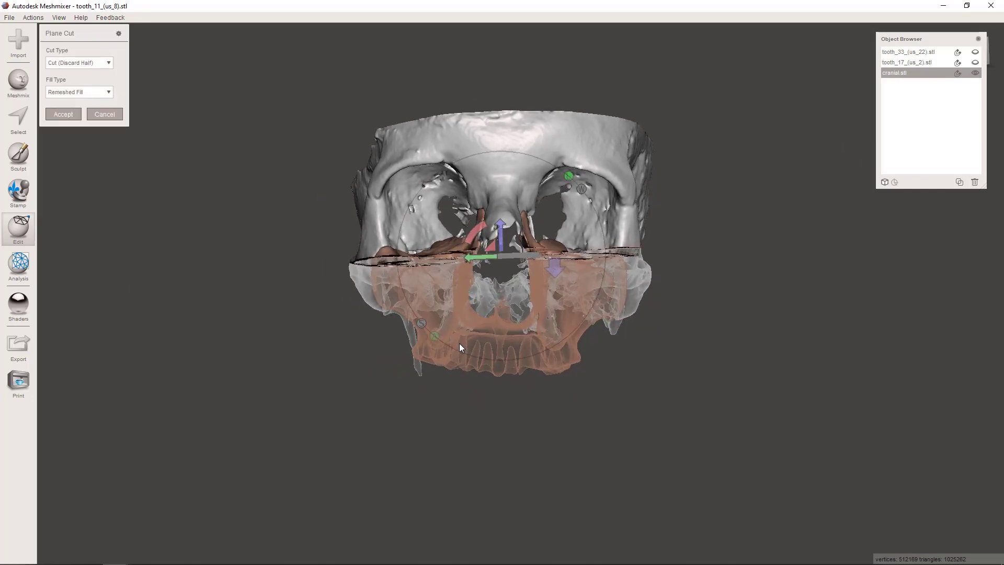
drag(347, 298, 741, 313)
right_drag(597, 341, 513, 314)
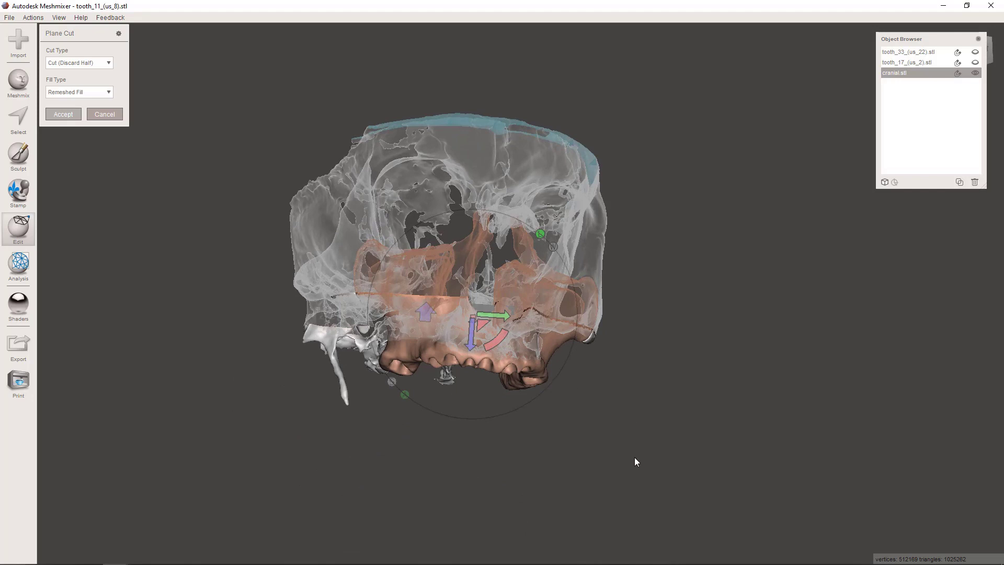
key(Return)
Step: Lasso the loose cranial fragments behind the maxilla and delete them
right_drag(627, 417, 420, 516)
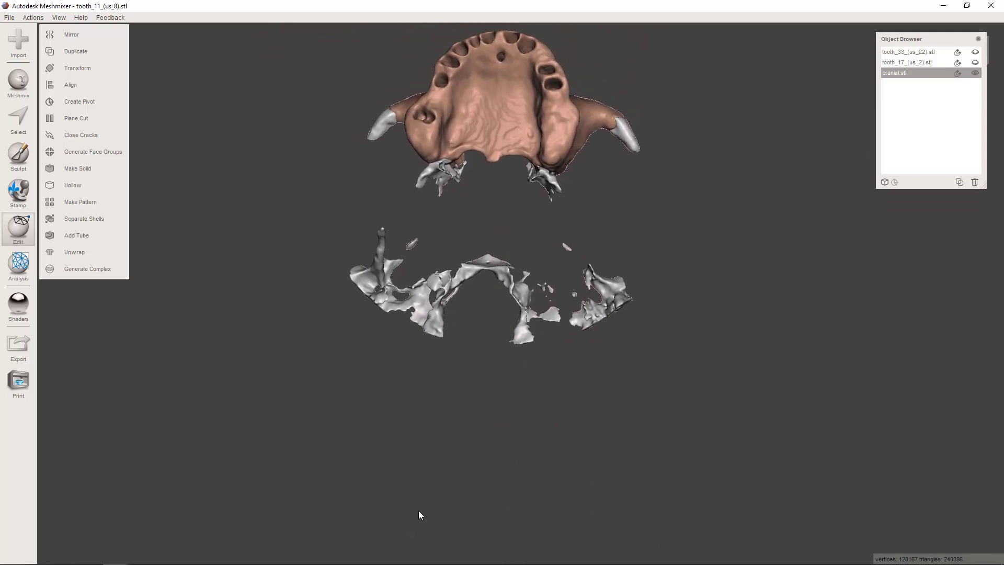
click(9, 115)
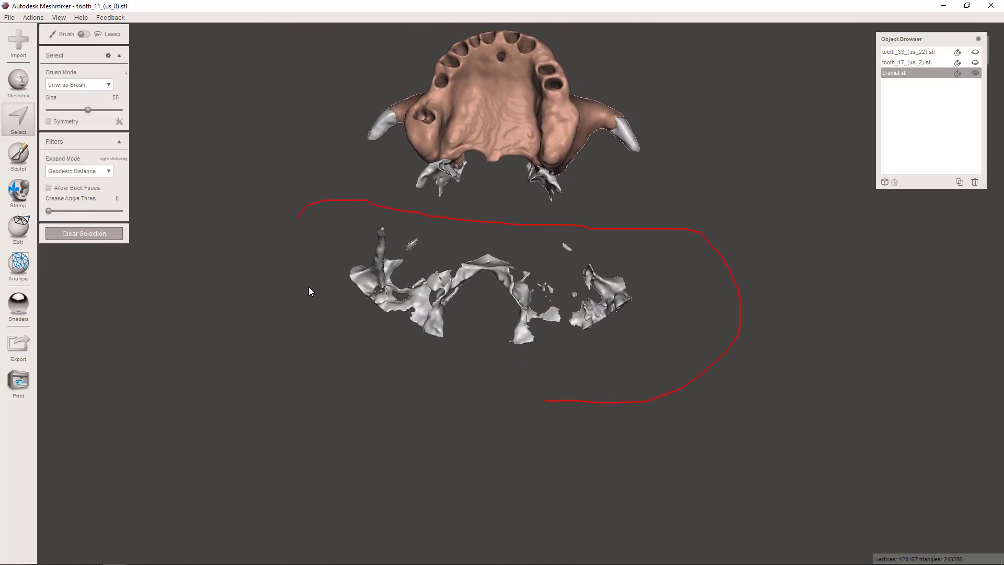
drag(547, 402, 547, 401)
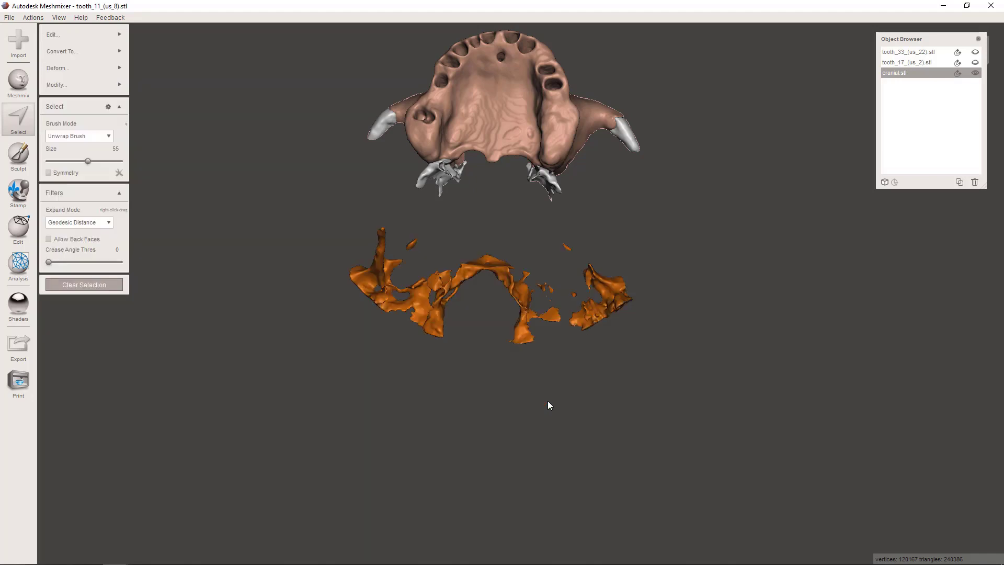
key(Delete)
Step: Export the trimmed maxilla to the stl_files folder in STL ASCII format as "segmented maxilla"
right_drag(534, 329, 155, 321)
click(13, 357)
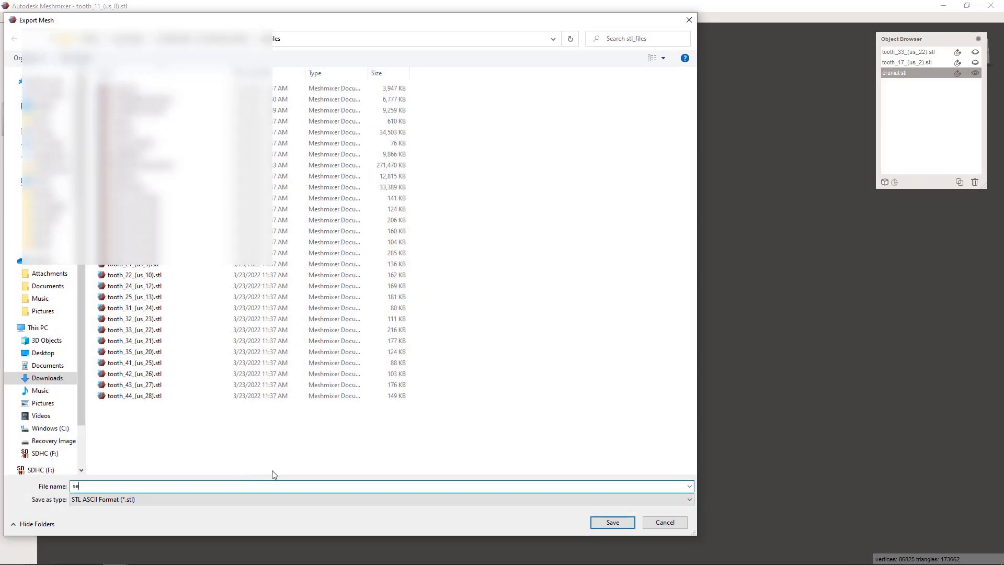
text(segmented mesh)
key(Return)
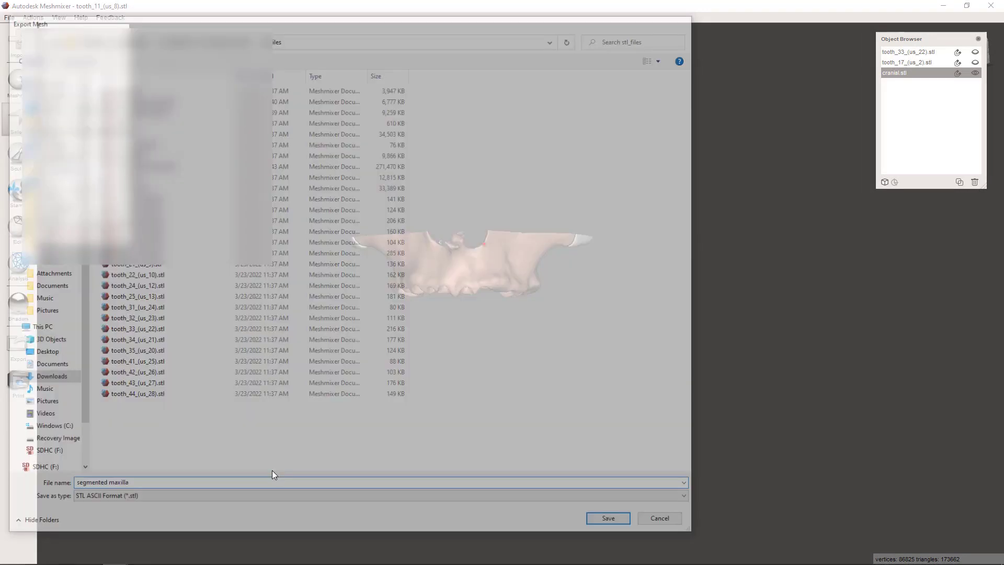
Step: Switch to the CBCT case in Blue Sky Plan and start opening model files
mouse_move(225, 559)
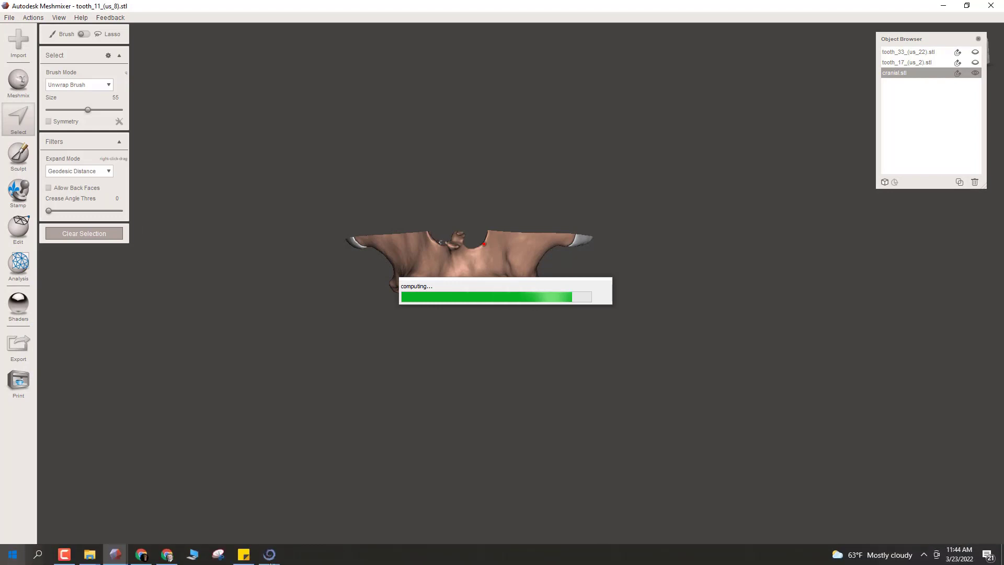
click(314, 499)
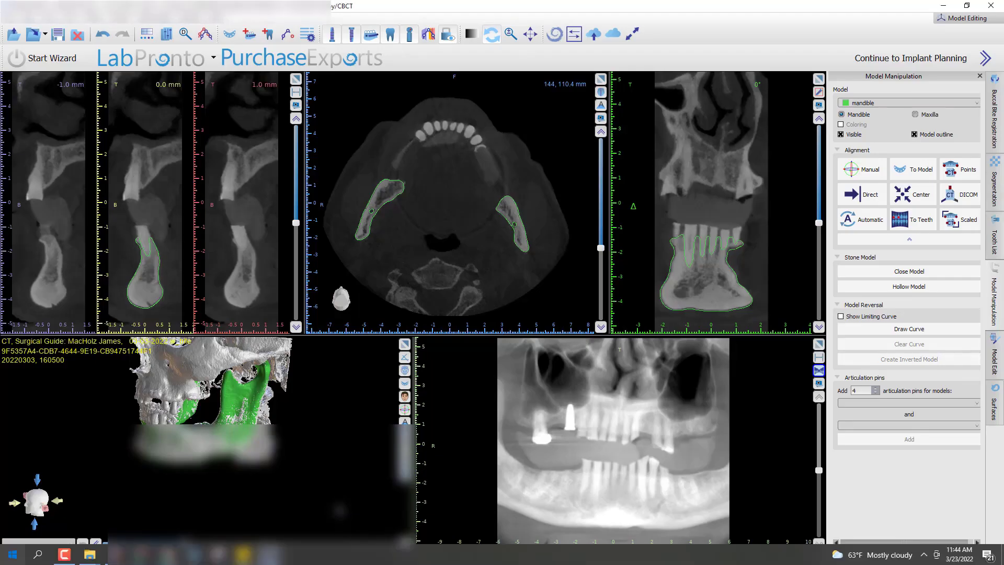
drag(220, 489, 194, 497)
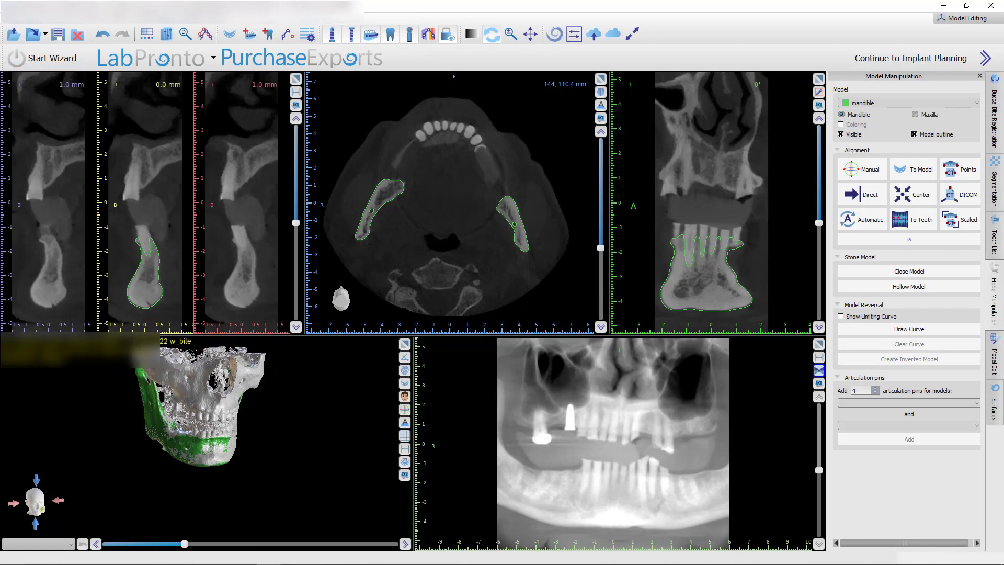
click(13, 34)
click(32, 141)
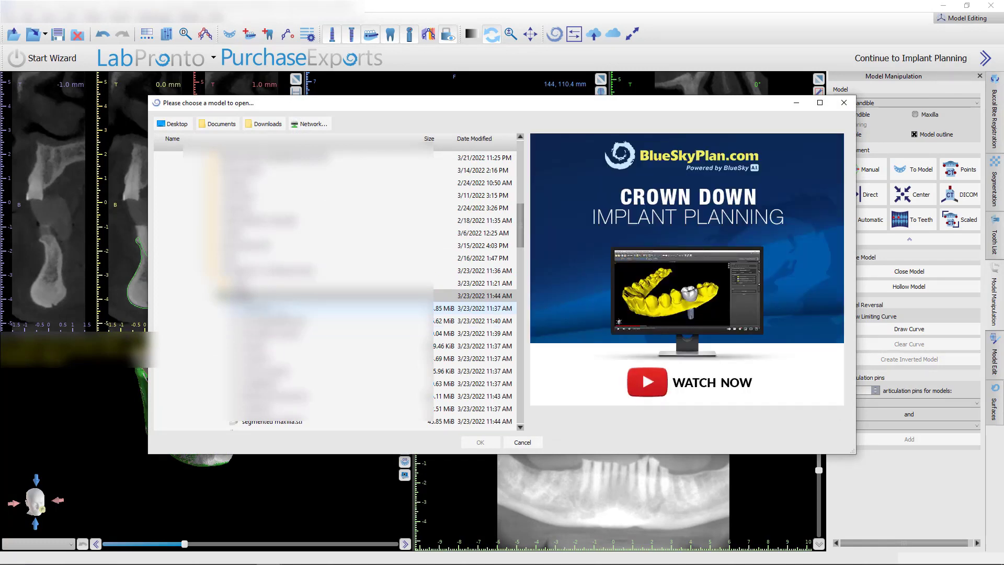
Step: Import the airways, all mandibular roots, all maxillary roots, canal, incisive_canal, segmented maxilla and soft_tissue models together, and dismiss the jaw choice
click(261, 308)
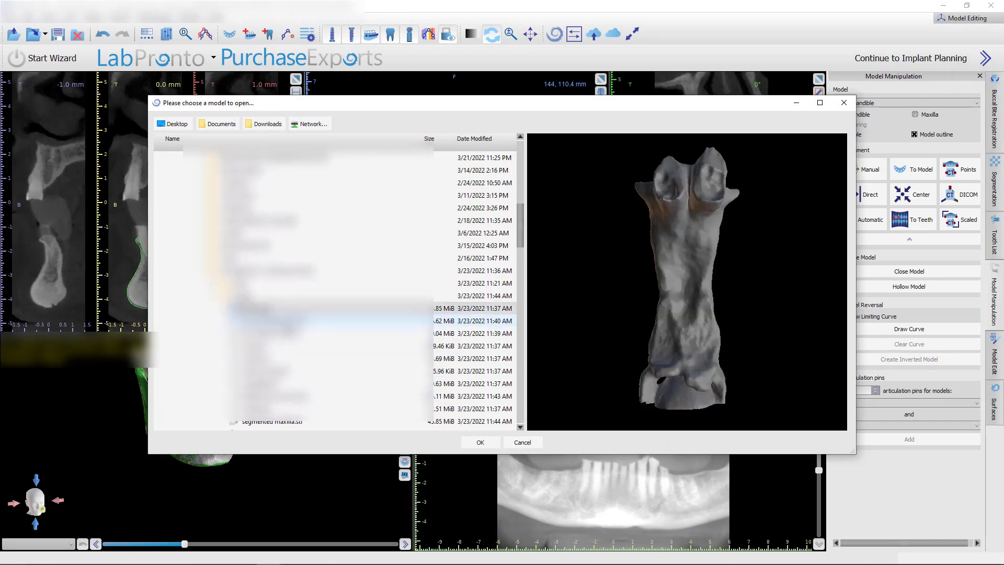
ctrl+click(272, 321)
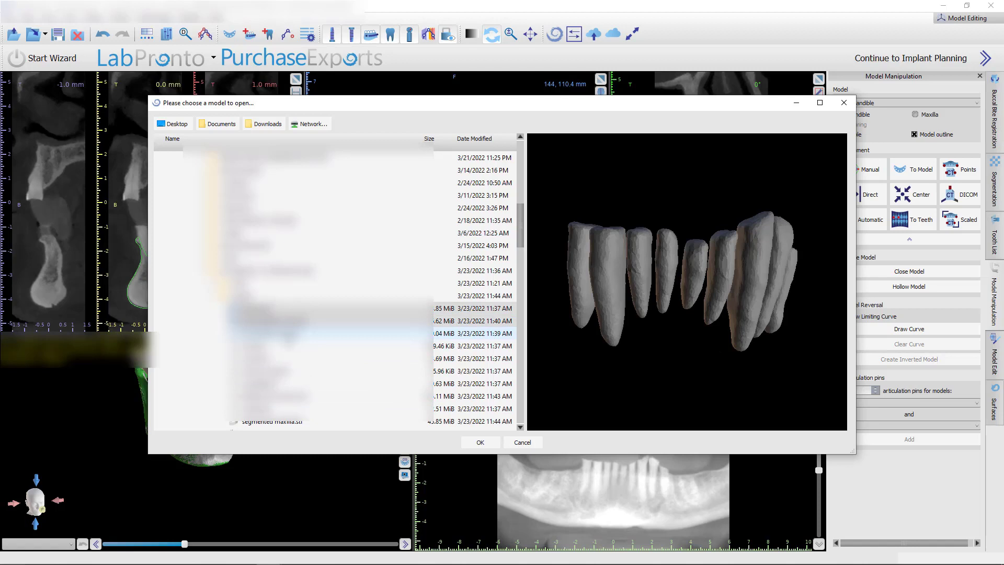
ctrl+click(285, 334)
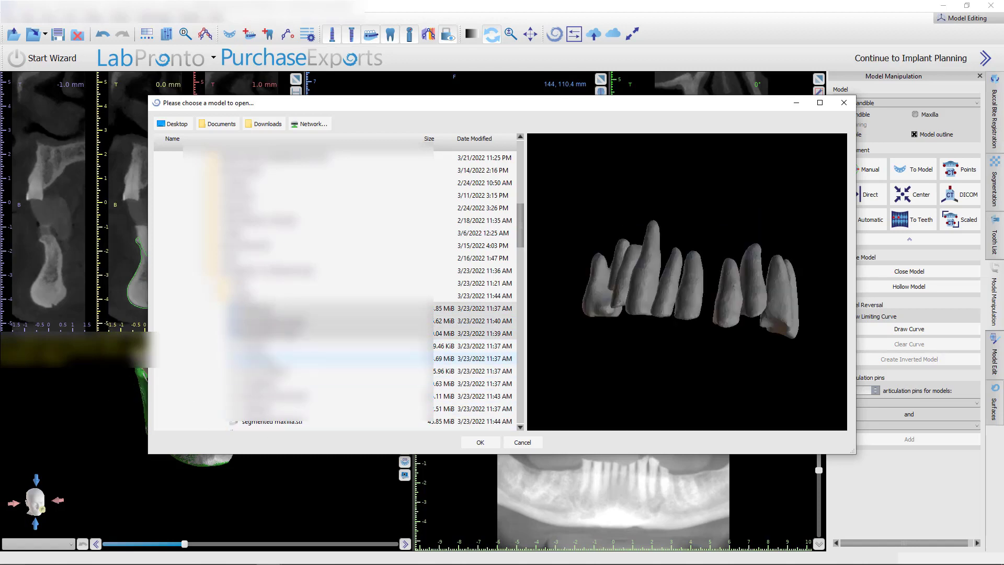
ctrl+click(264, 346)
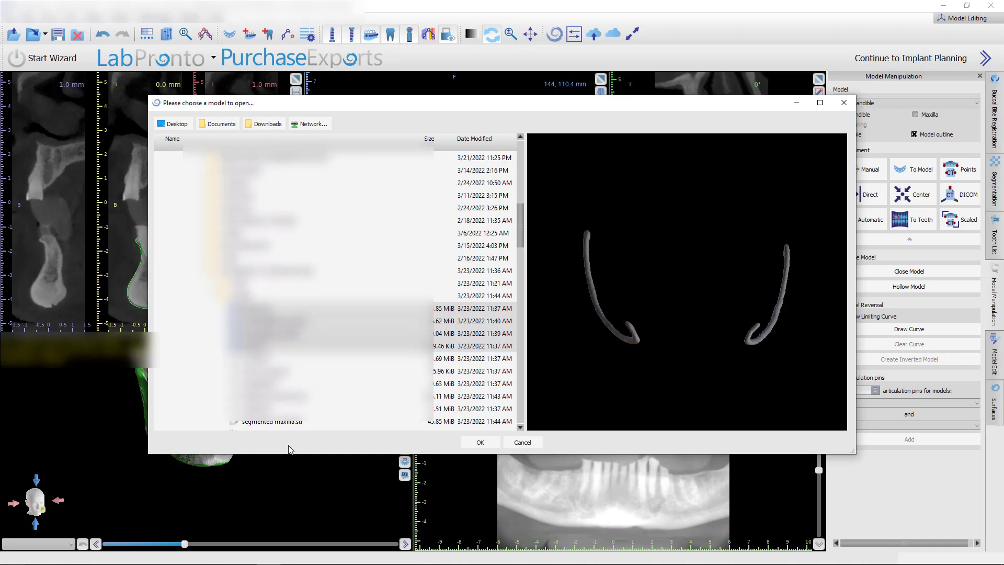
ctrl+click(264, 370)
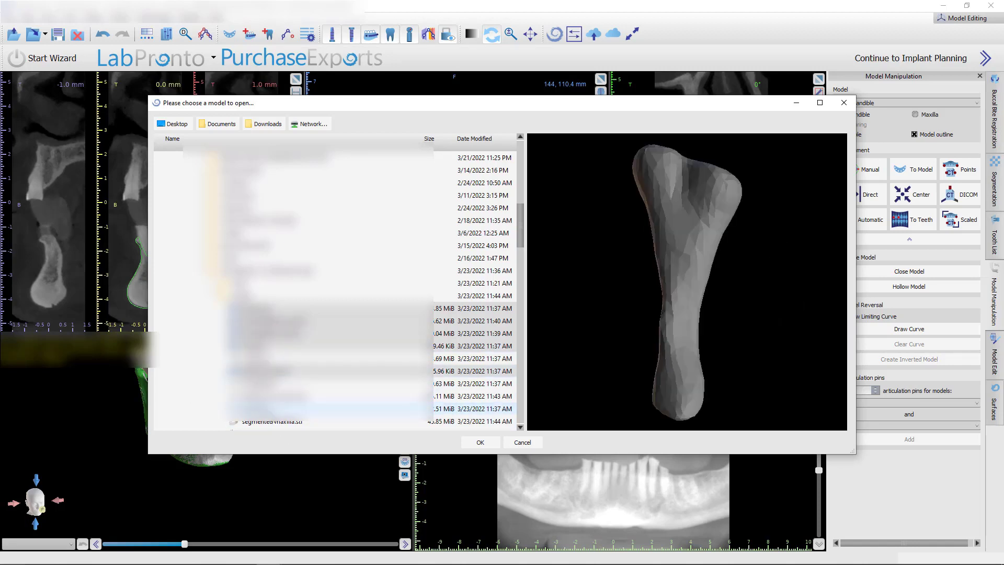
ctrl+click(273, 422)
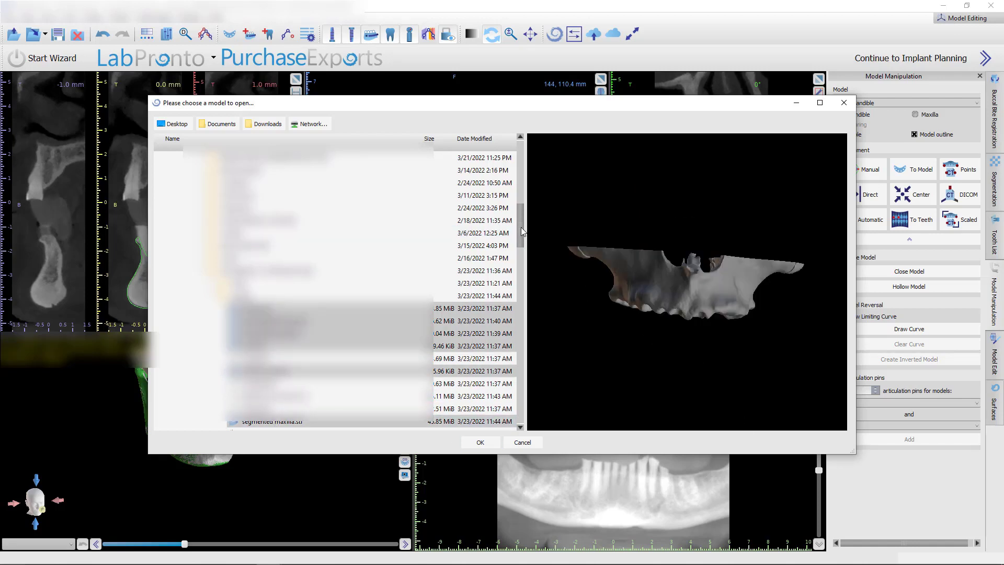
drag(521, 227, 521, 262)
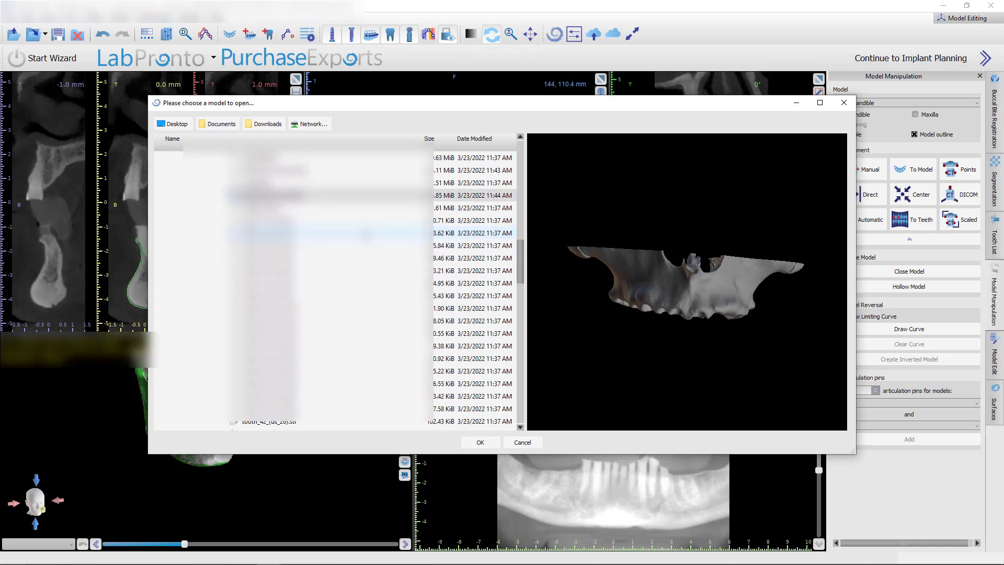
ctrl+click(293, 208)
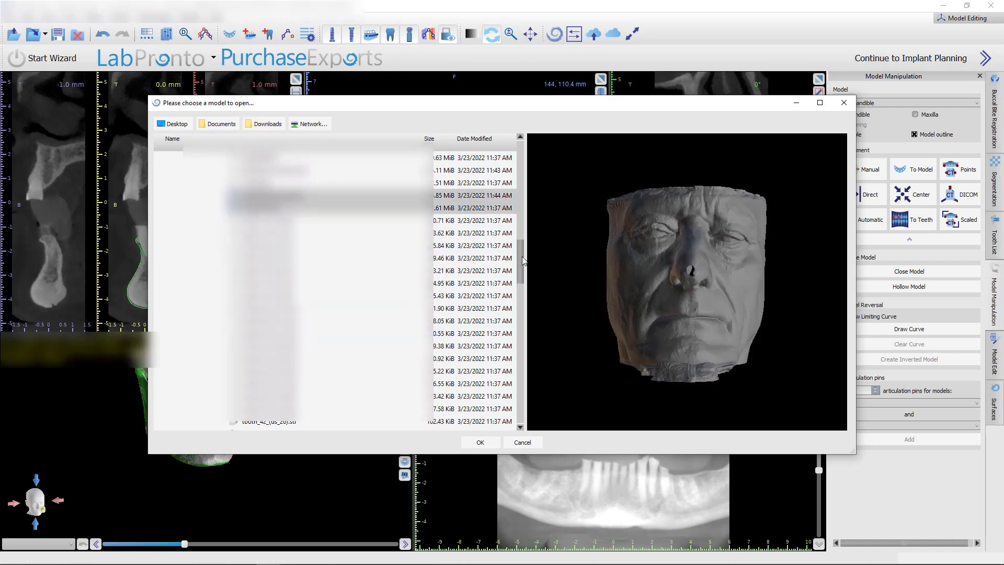
drag(523, 261, 516, 226)
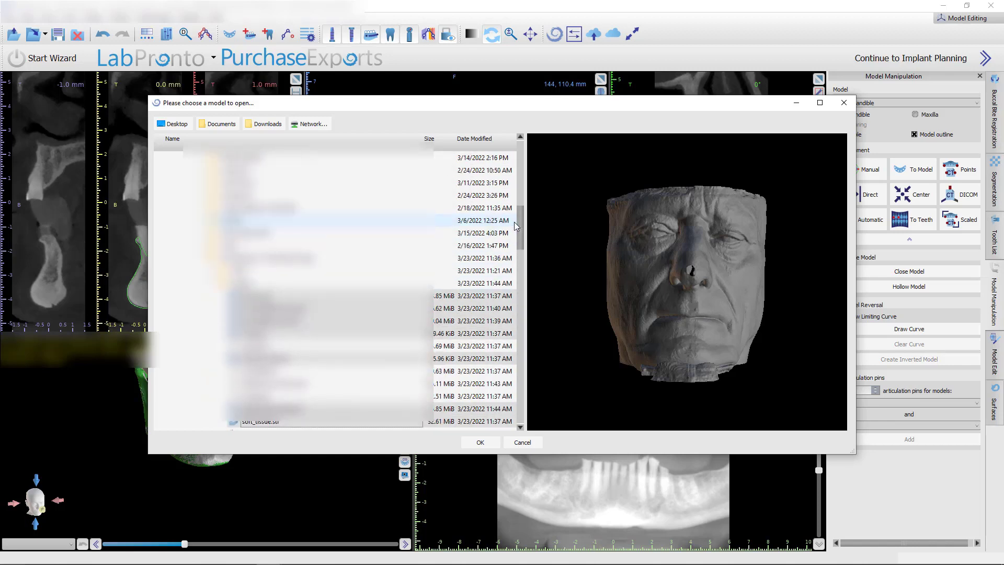
click(480, 440)
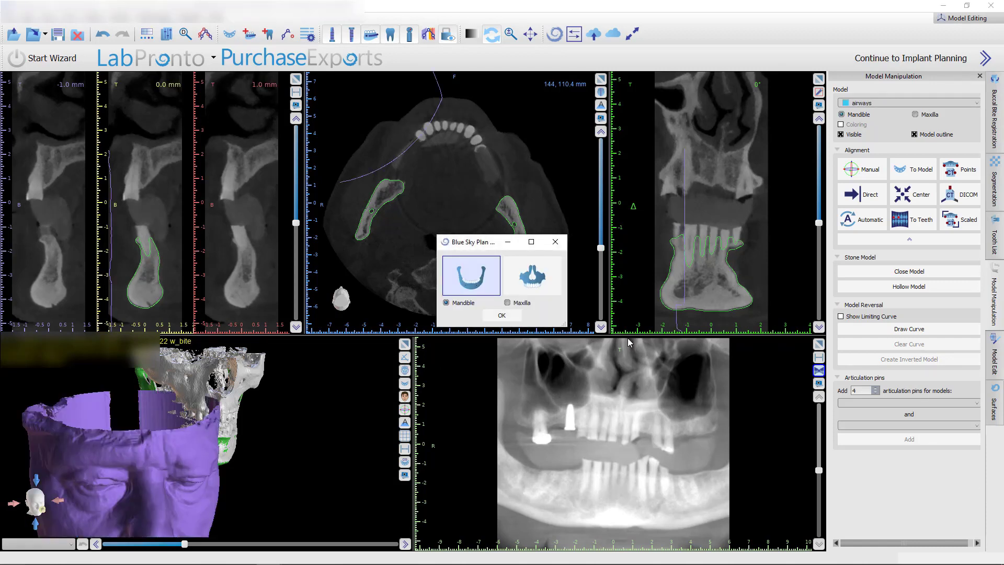
click(555, 241)
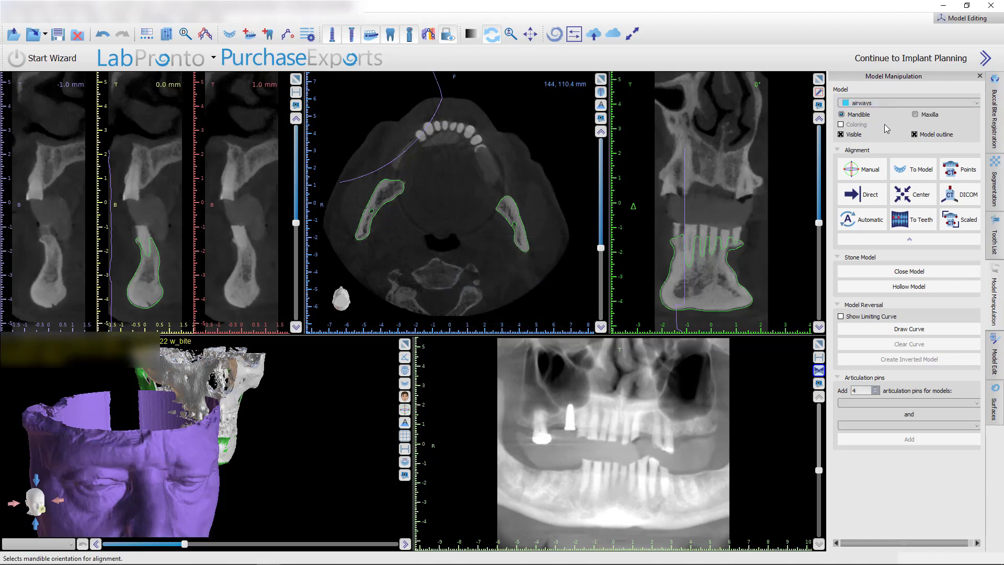
Step: Align the airways model to the CT scan using the DICOM alignment
drag(132, 470, 494, 446)
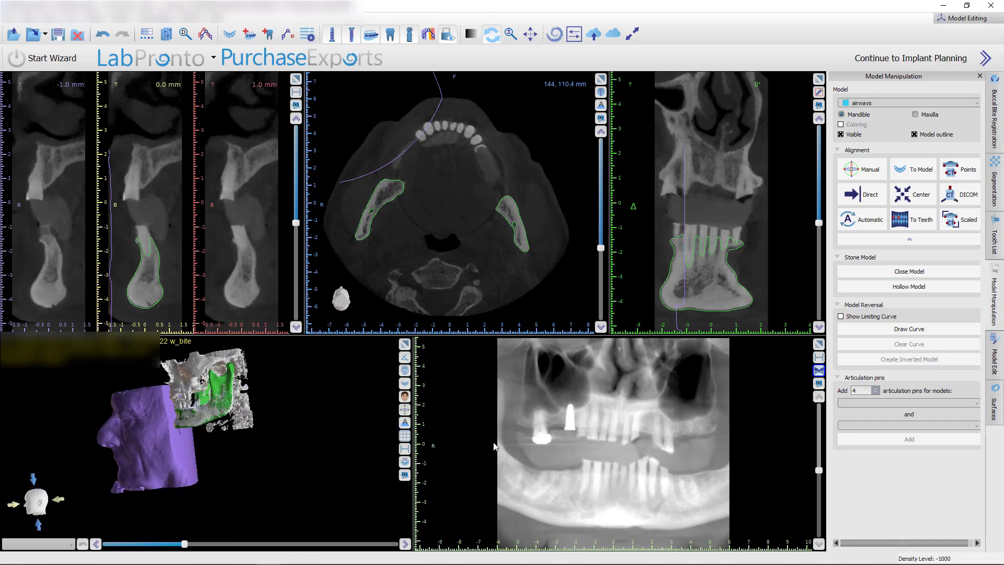
click(957, 196)
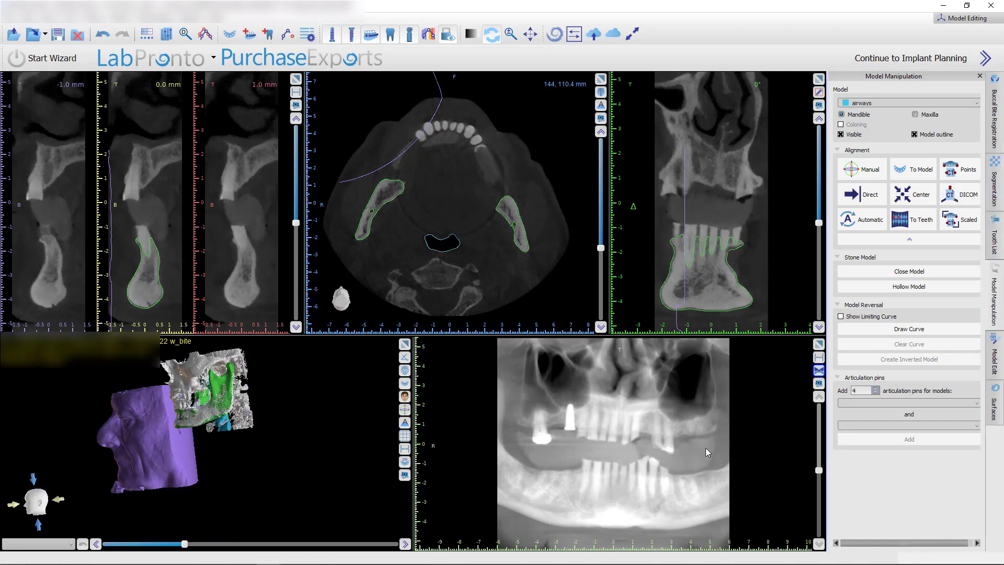
Step: Align the all mandibular roots and all maxillary roots models to the CT scan using the DICOM alignment
click(862, 103)
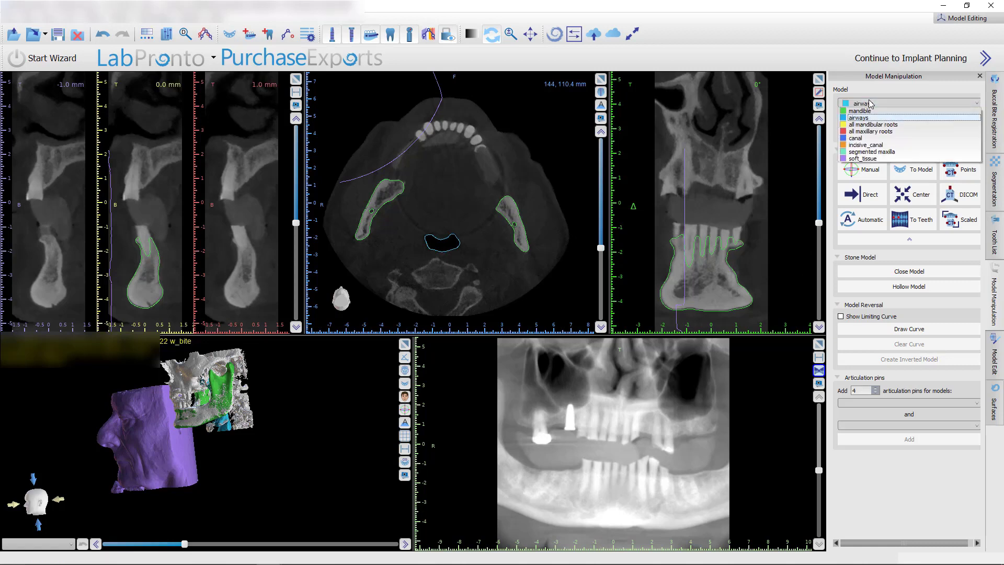
click(864, 125)
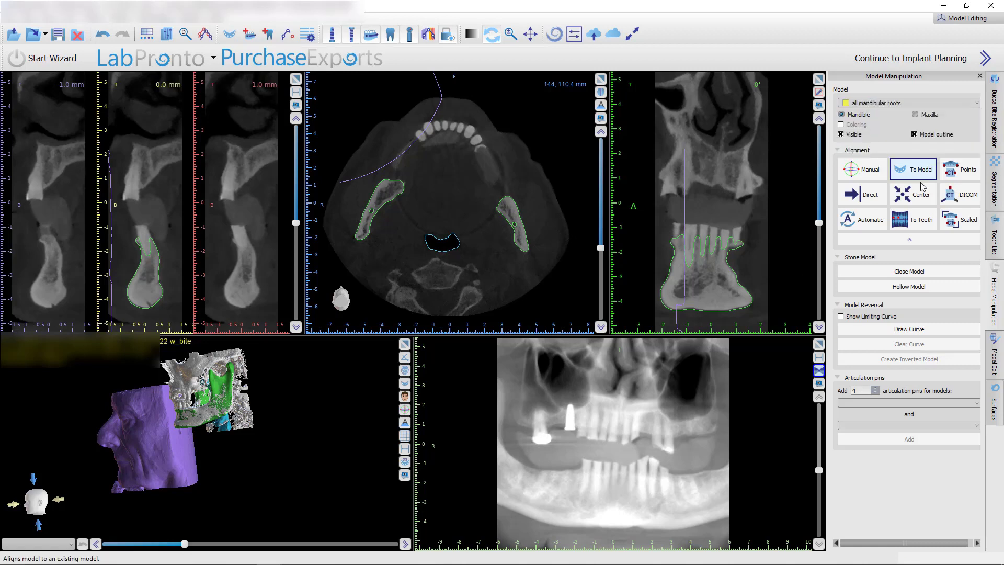
click(875, 104)
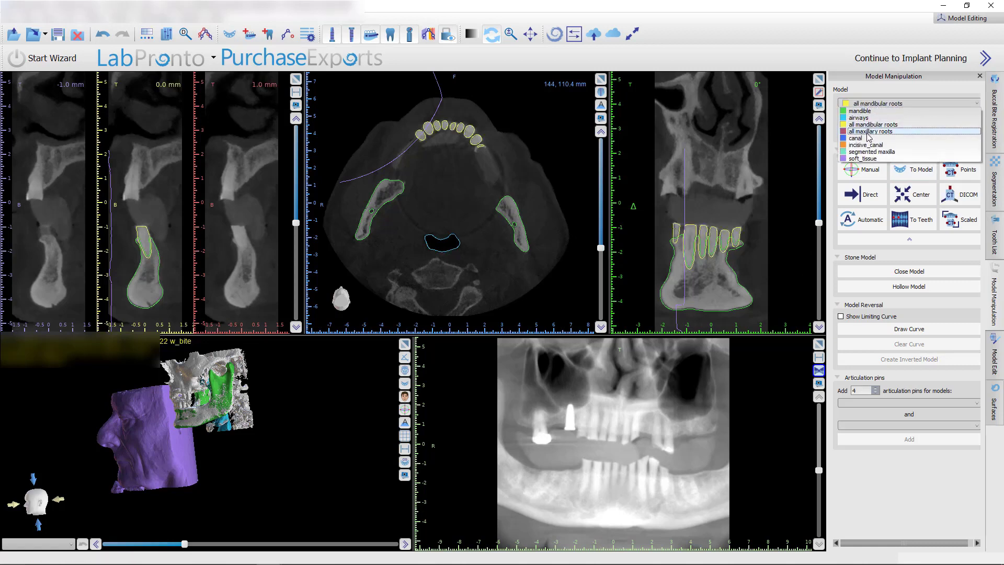
click(870, 132)
Step: Align the canal and incisive_canal models to the CT scan using their DICOM coordinates
click(899, 103)
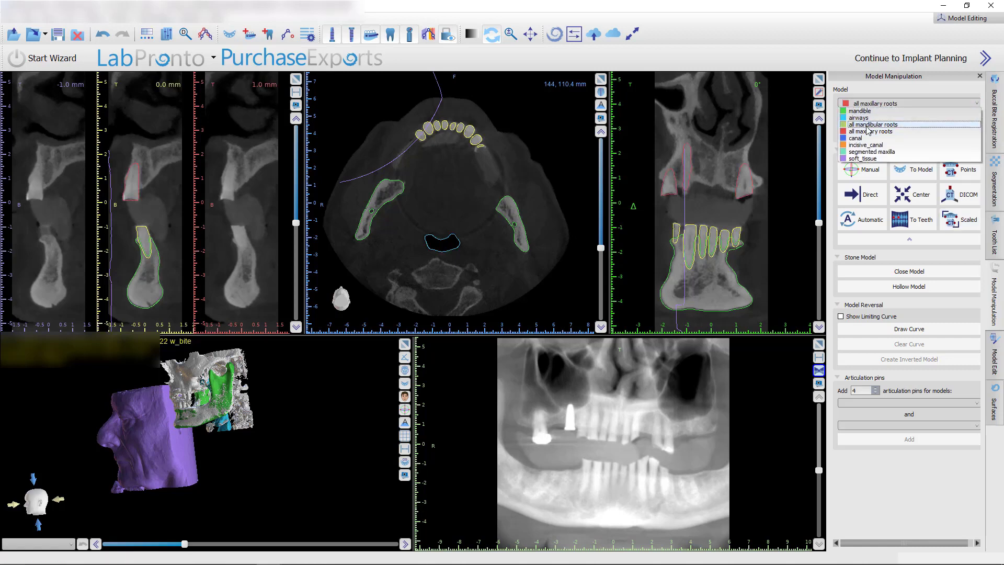
click(860, 144)
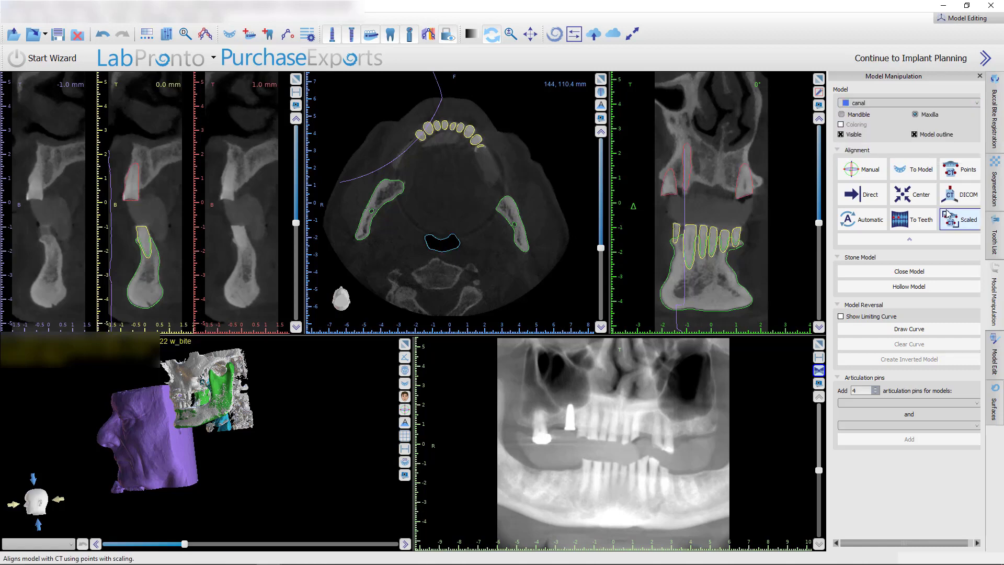
click(889, 103)
click(866, 149)
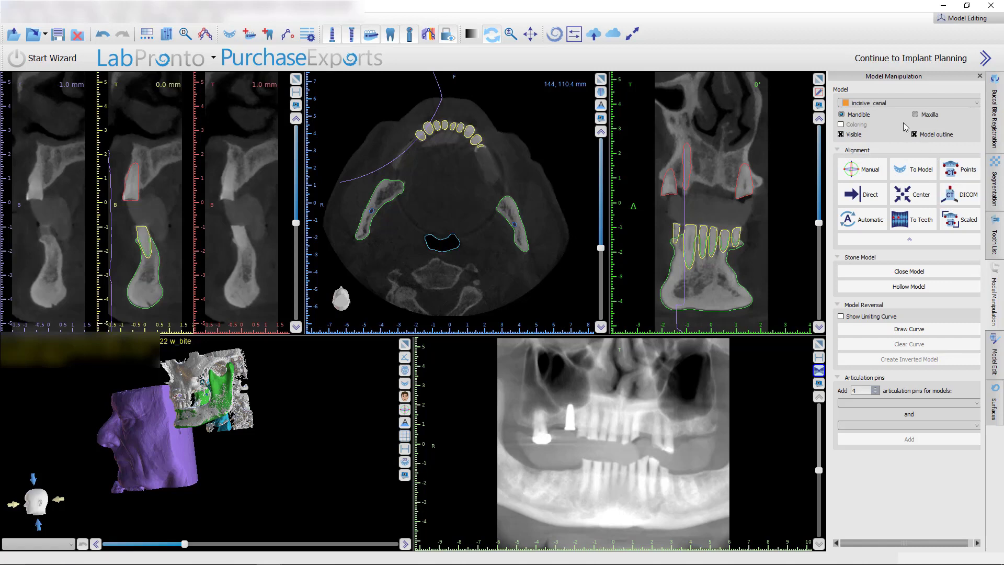
Step: Align the segmented maxilla and soft_tissue models to the CT scan by DICOM coordinates and check the face from the front
click(890, 103)
click(873, 157)
click(958, 194)
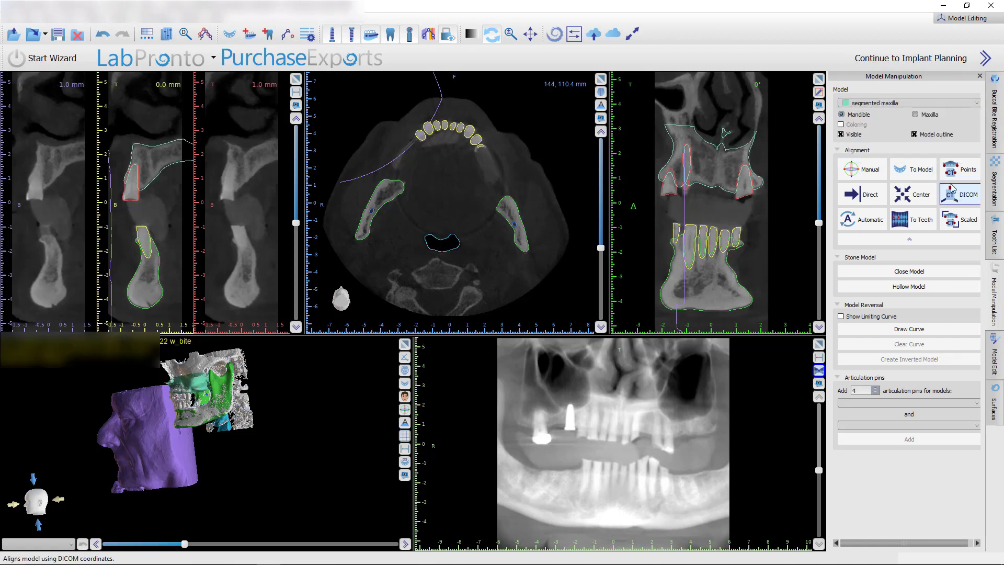
click(856, 104)
click(858, 159)
click(958, 195)
drag(293, 472, 208, 466)
scroll(232, 467, up, 5)
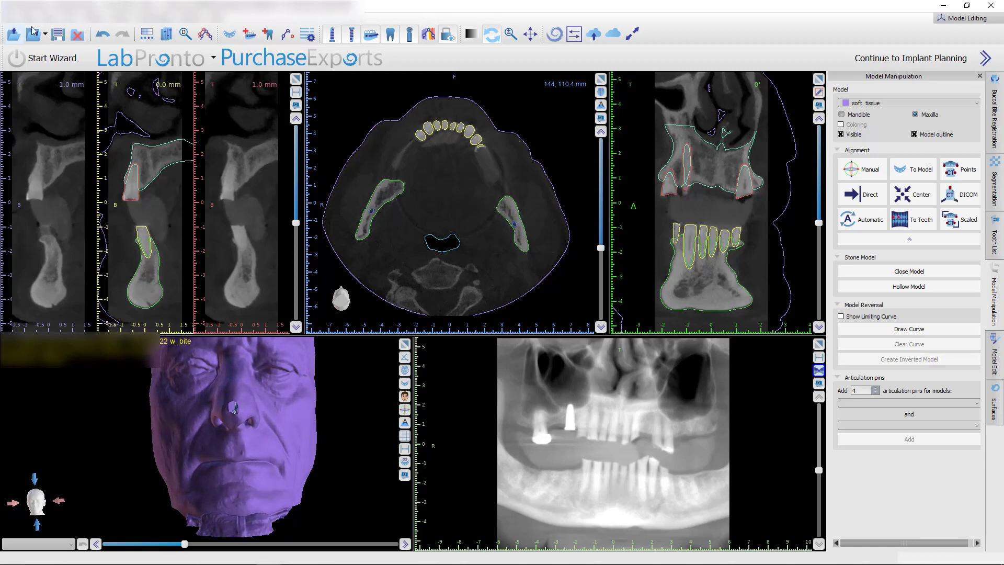
scroll(276, 429, down, 2)
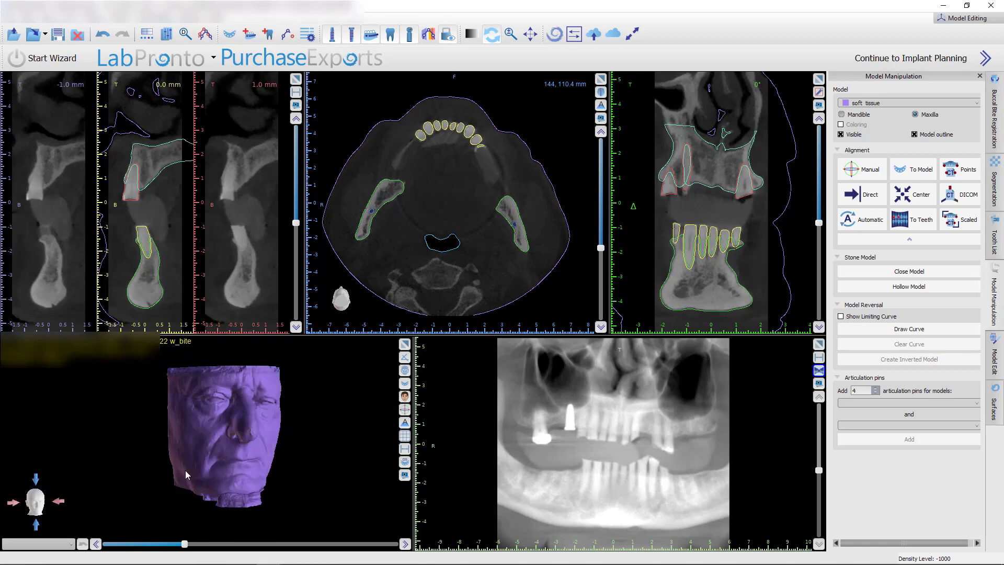
drag(186, 475, 218, 489)
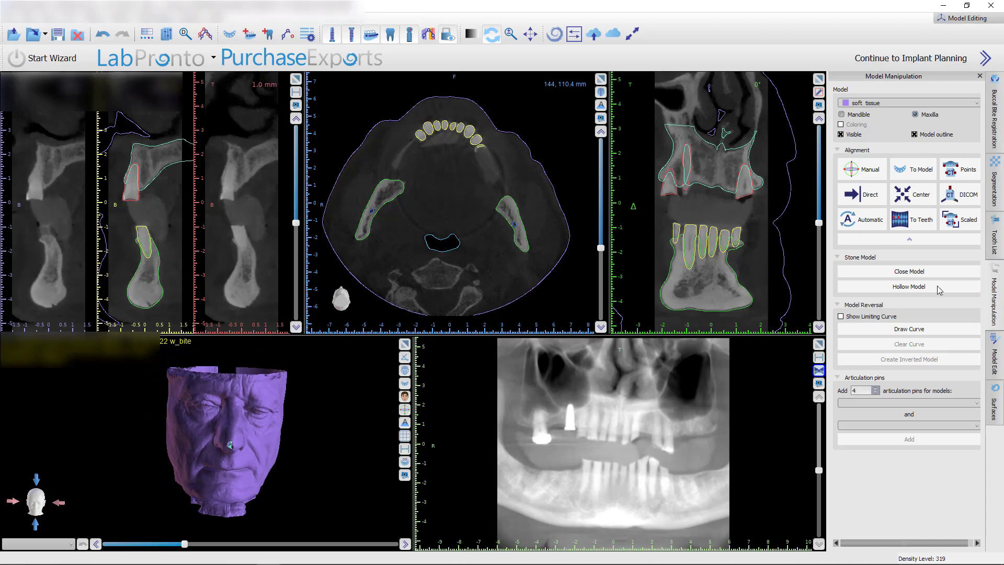
Step: Open the surface settings for the imported models and maximize the 3D view around the face
click(996, 398)
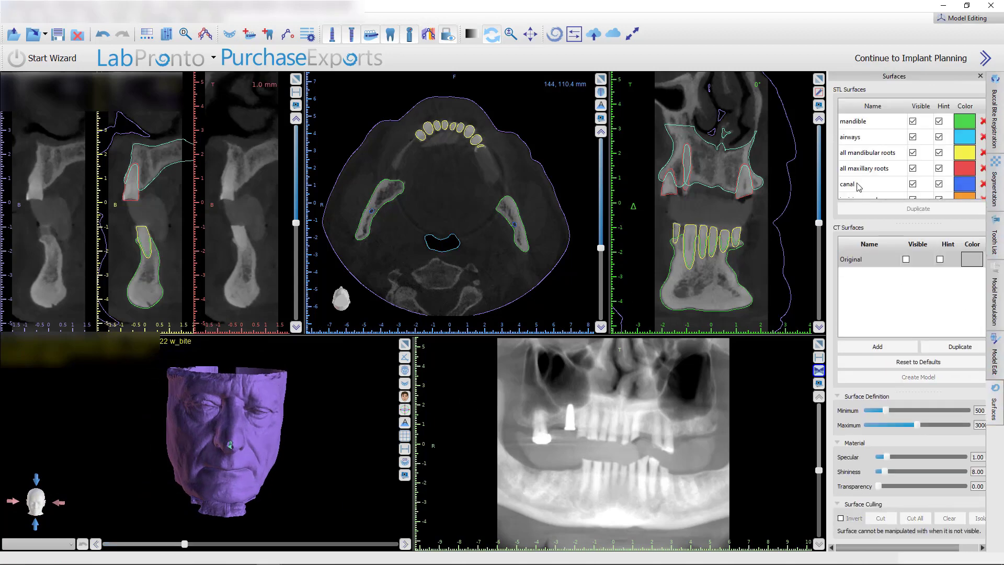
scroll(907, 167, down, 1)
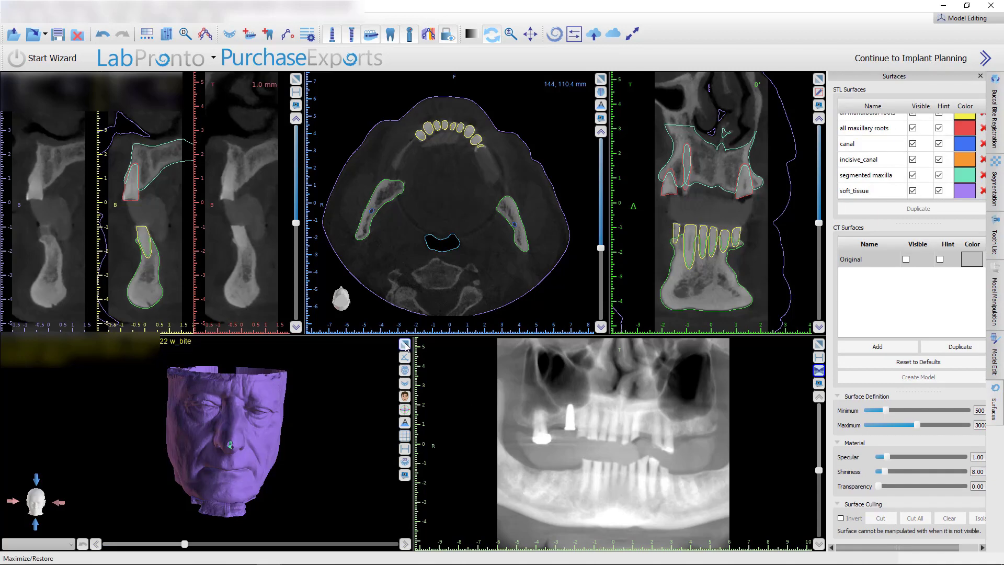
double_click(386, 362)
scroll(482, 487, up, 5)
scroll(480, 378, down, 5)
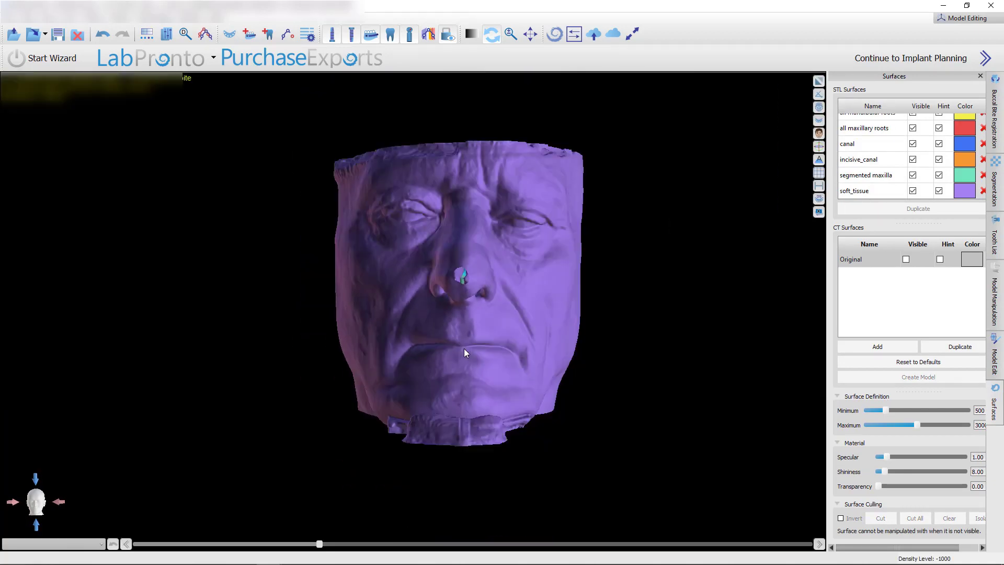
scroll(334, 347, up, 3)
drag(573, 321, 547, 335)
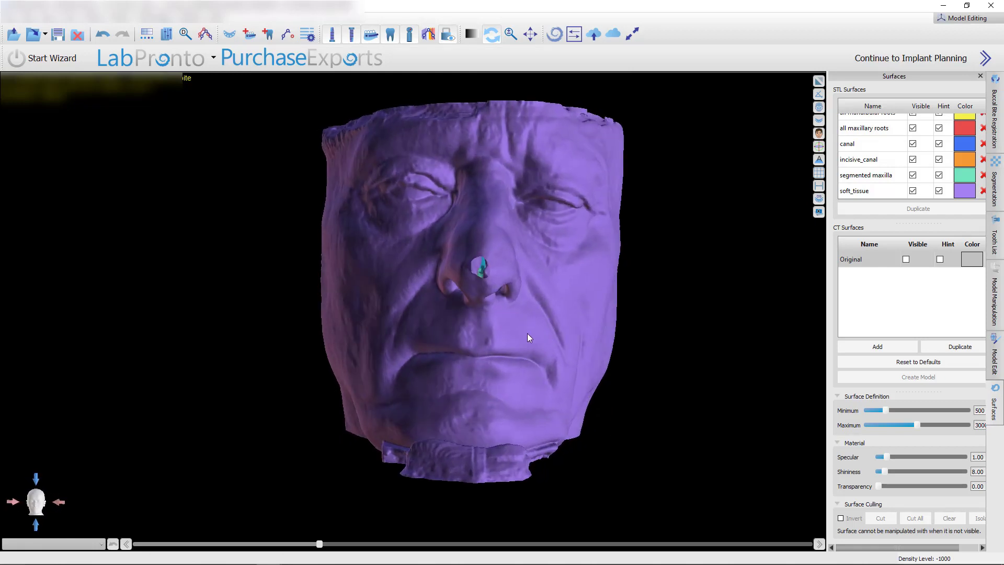
Step: Hide the soft_tissue surface briefly to view the models beneath it, and show it again
click(913, 190)
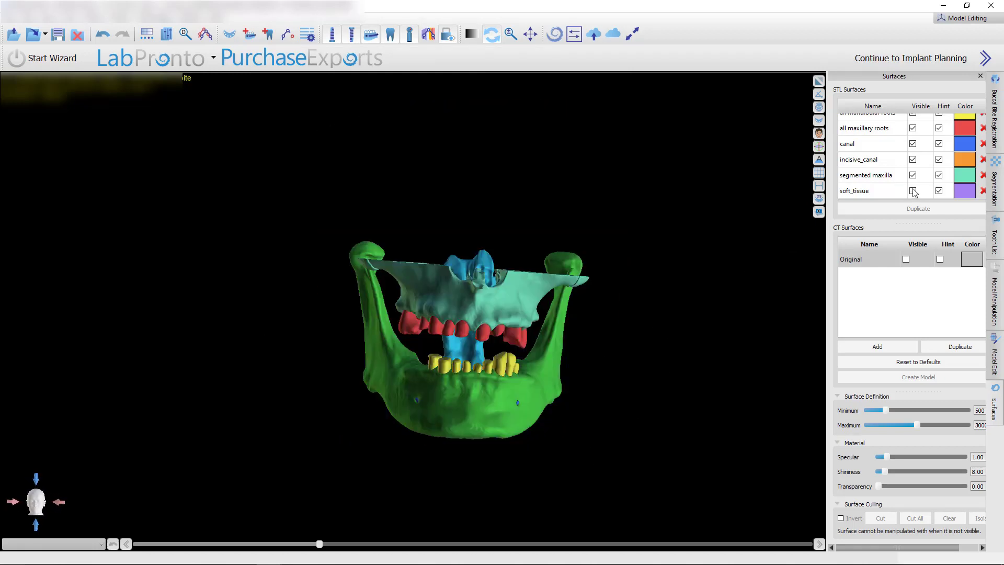
click(913, 191)
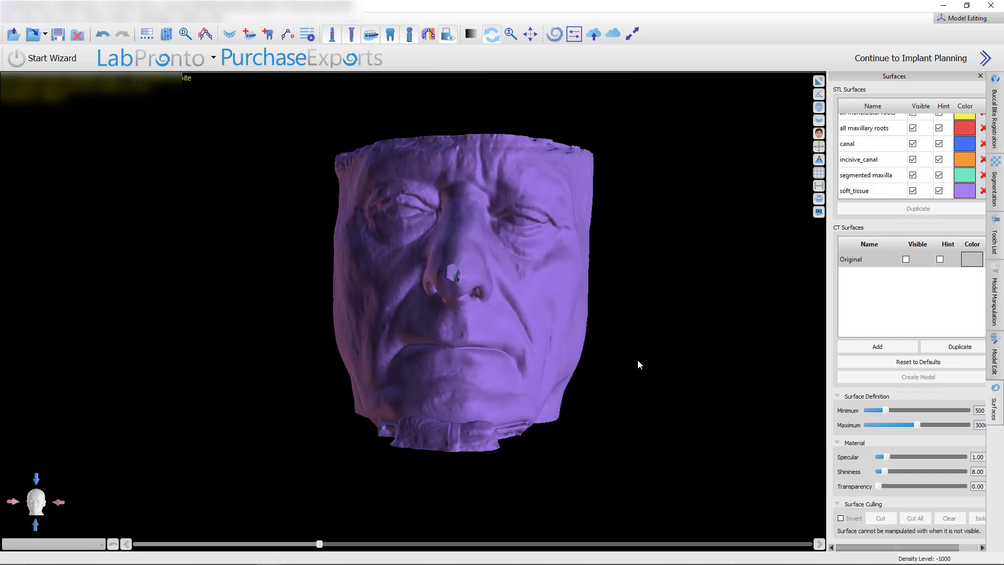
drag(638, 359, 589, 449)
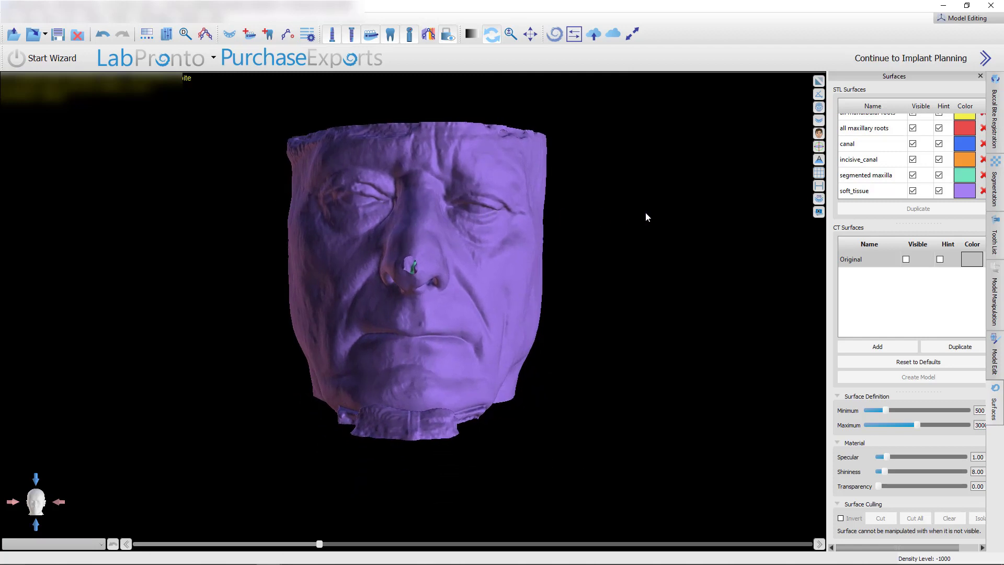
drag(497, 348, 508, 354)
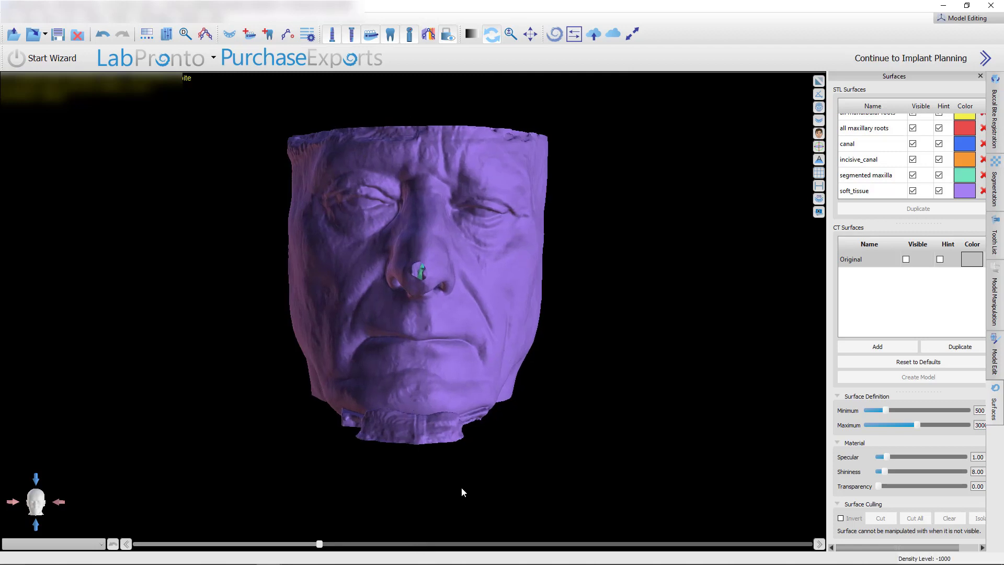
Step: Set the soft_tissue surface's transparency to 0.42
click(895, 193)
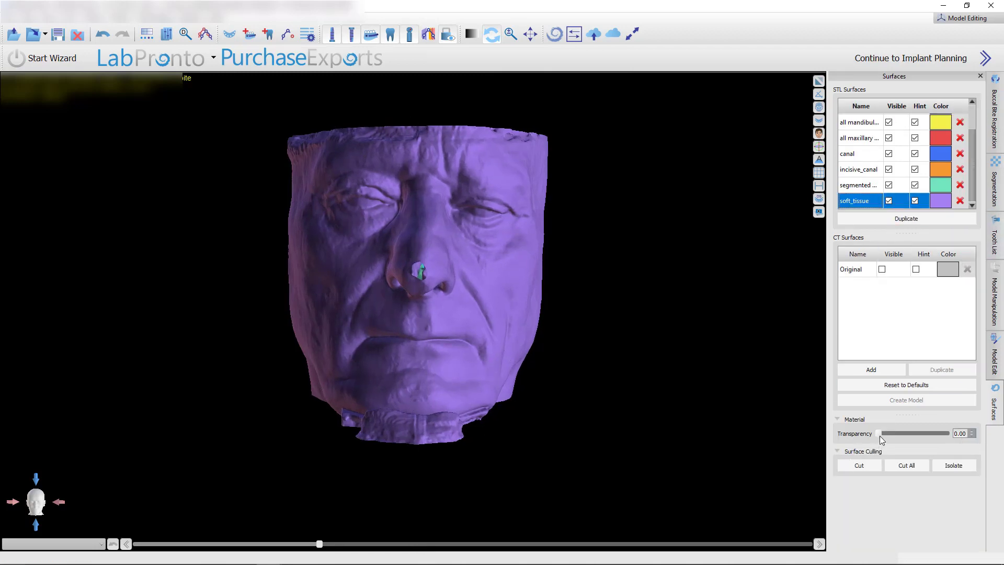
drag(880, 435, 910, 443)
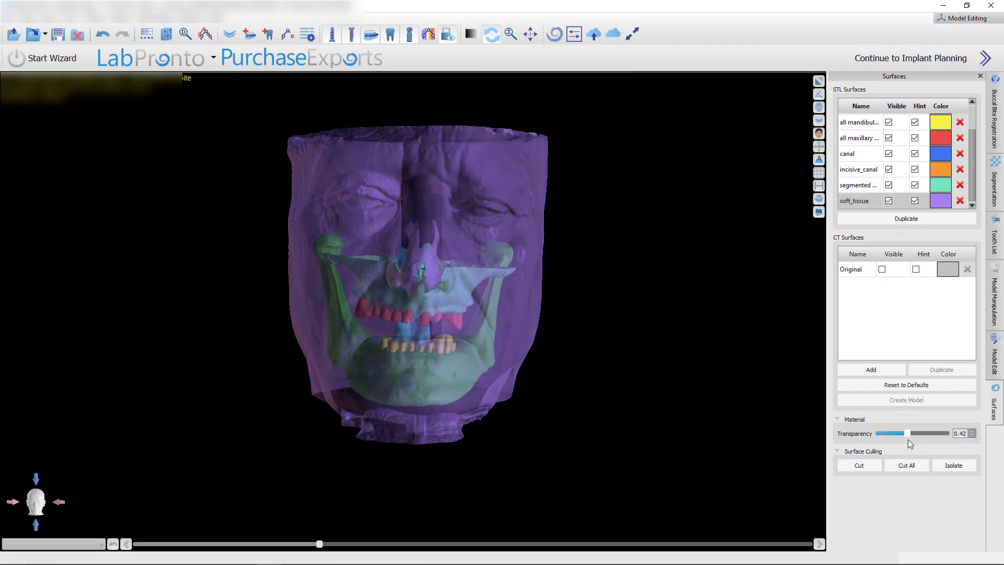
Step: Hide the soft_tissue and airways surfaces so only the jaws, roots and canals are displayed
click(888, 202)
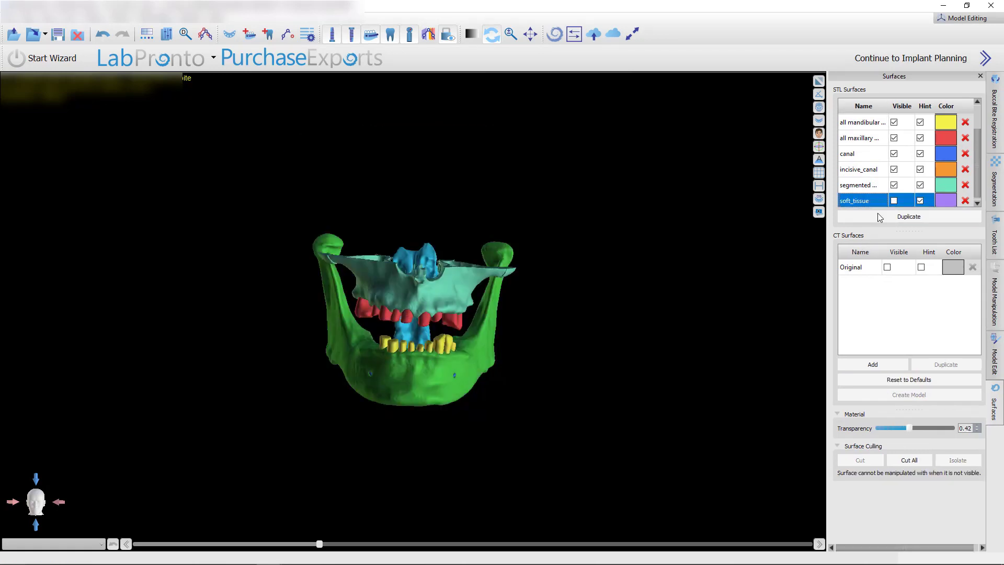
drag(622, 403, 426, 353)
scroll(497, 345, up, 4)
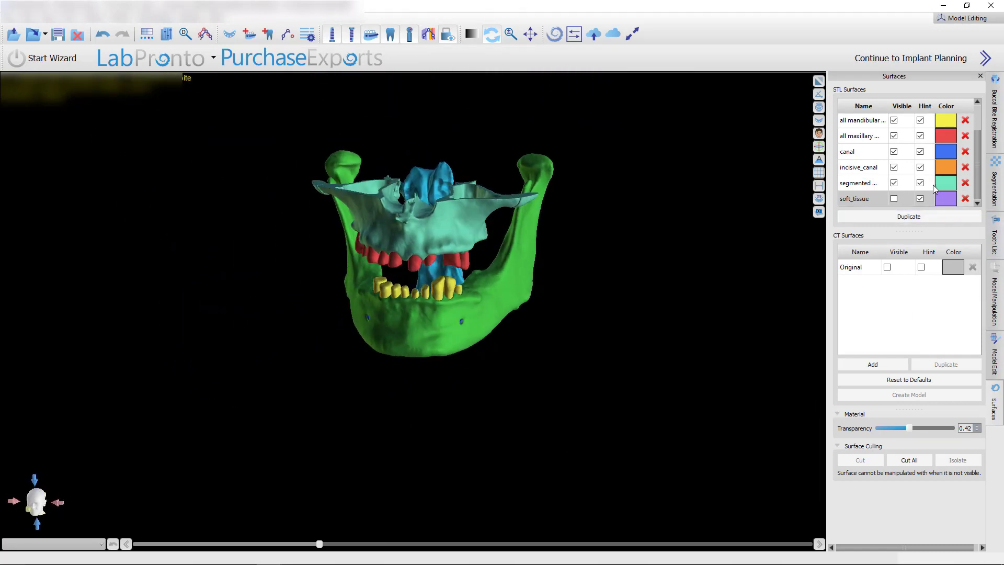
scroll(931, 187, up, 1)
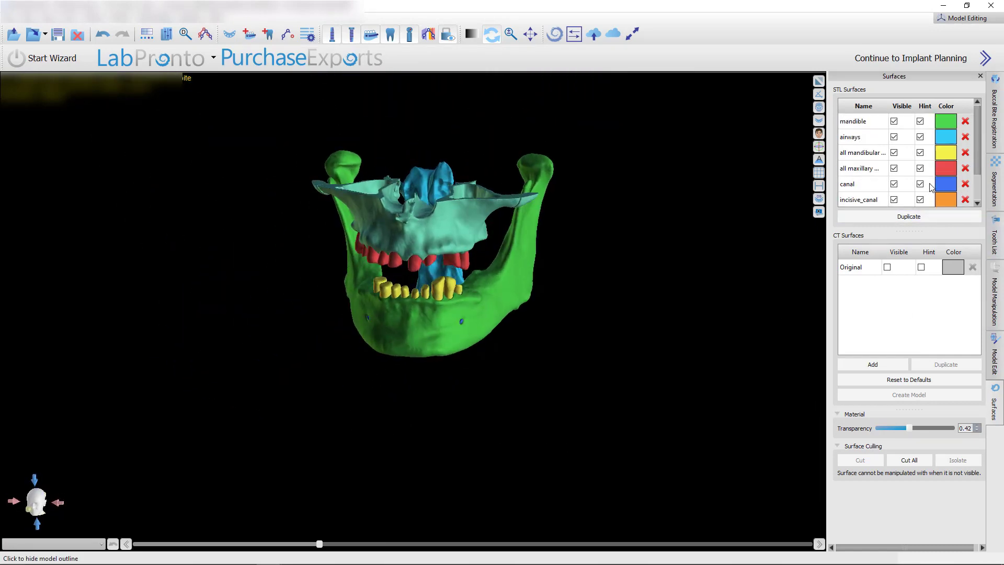
click(894, 137)
drag(724, 280, 380, 386)
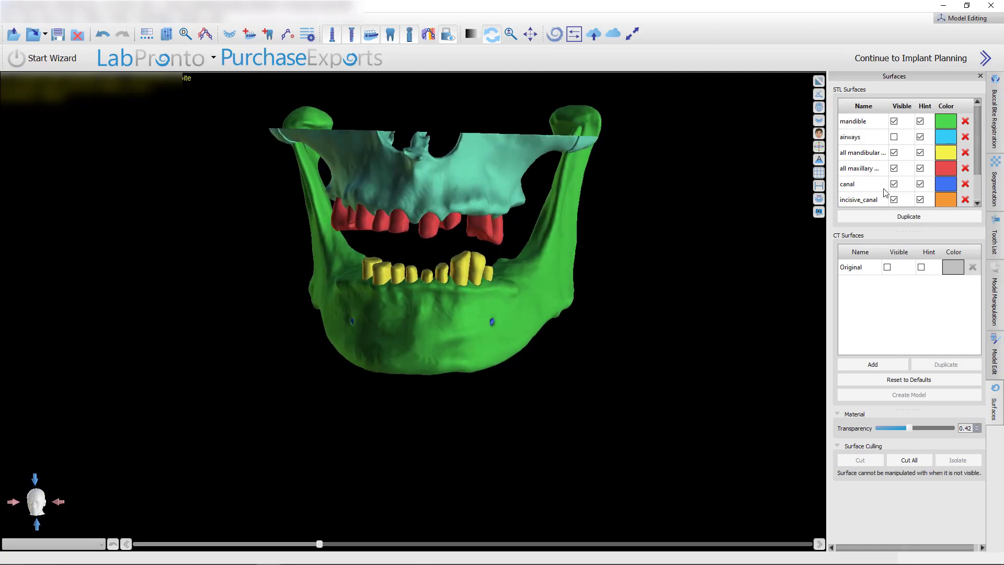
Step: Toggle the all mandibular roots surface off and on to compare the mandible with and without its teeth
click(895, 152)
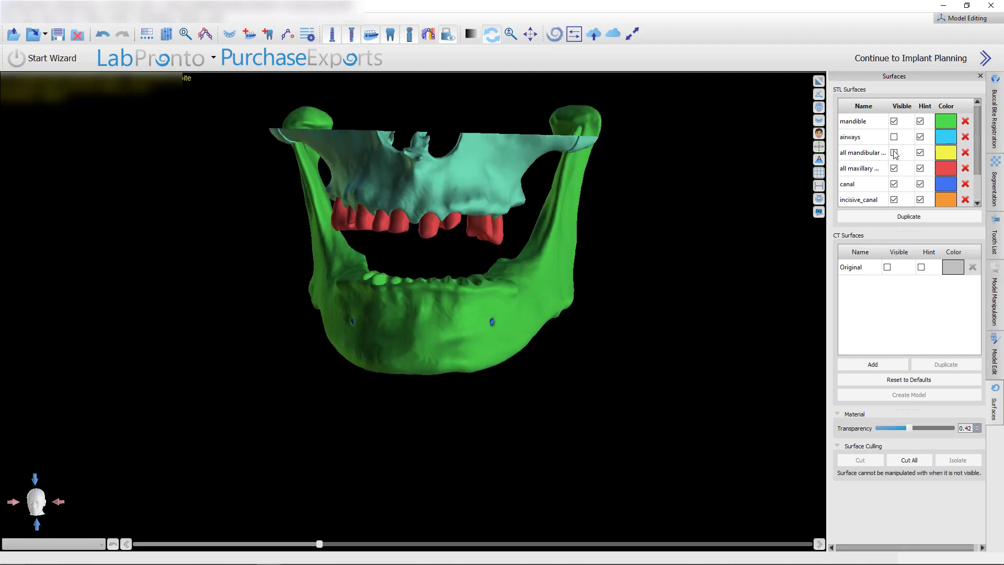
click(895, 154)
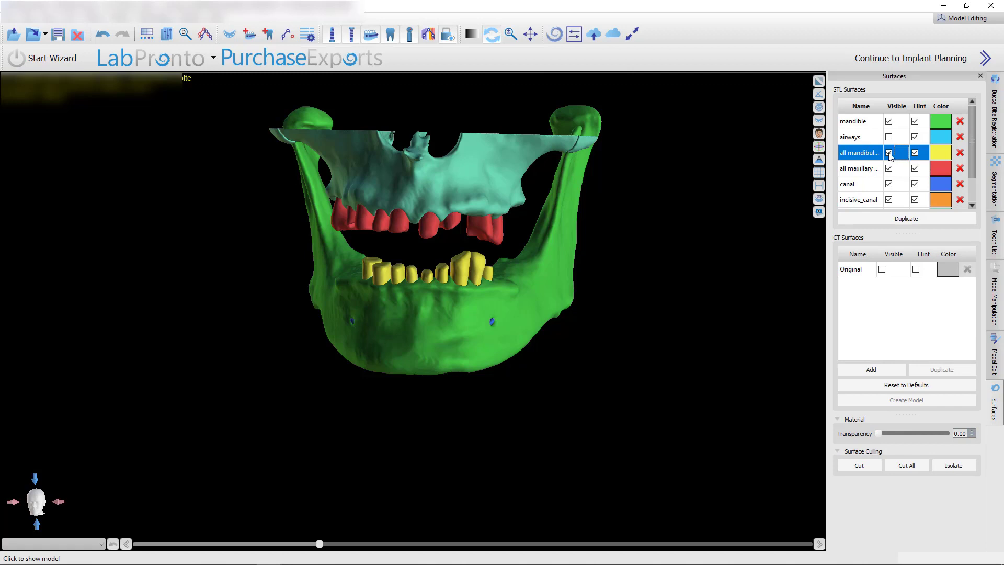
click(890, 153)
click(894, 153)
Step: Isolate the segmented maxilla by hiding the maxillary roots, canal, incisive_canal, mandible and mandibular roots surfaces
click(889, 169)
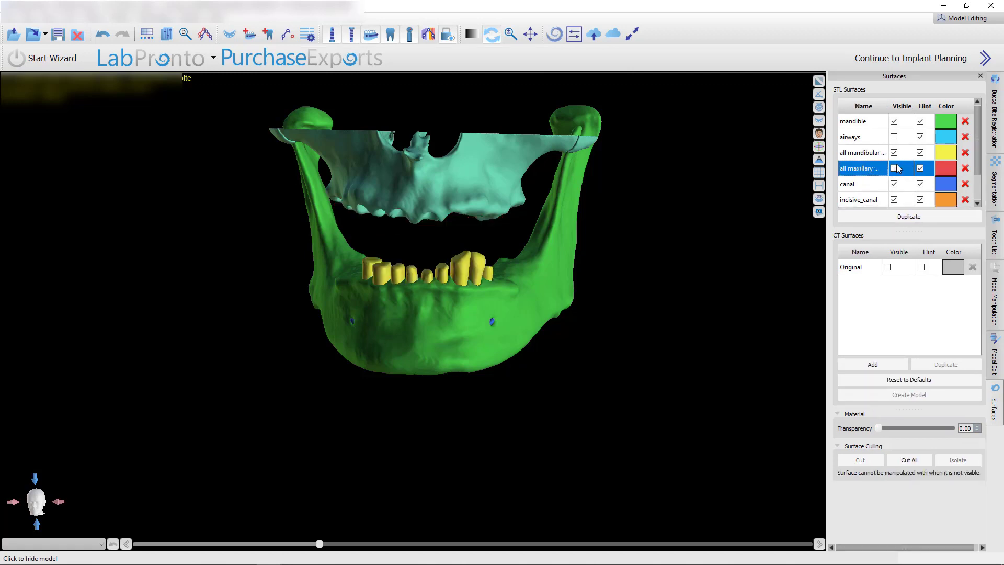
click(895, 185)
scroll(979, 188, down, 2)
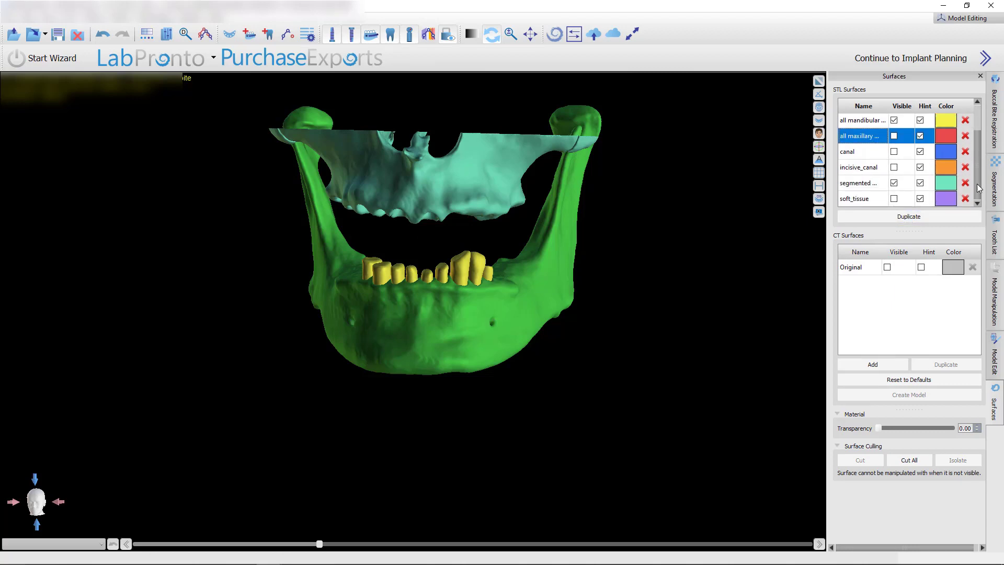
click(900, 126)
scroll(972, 166, up, 2)
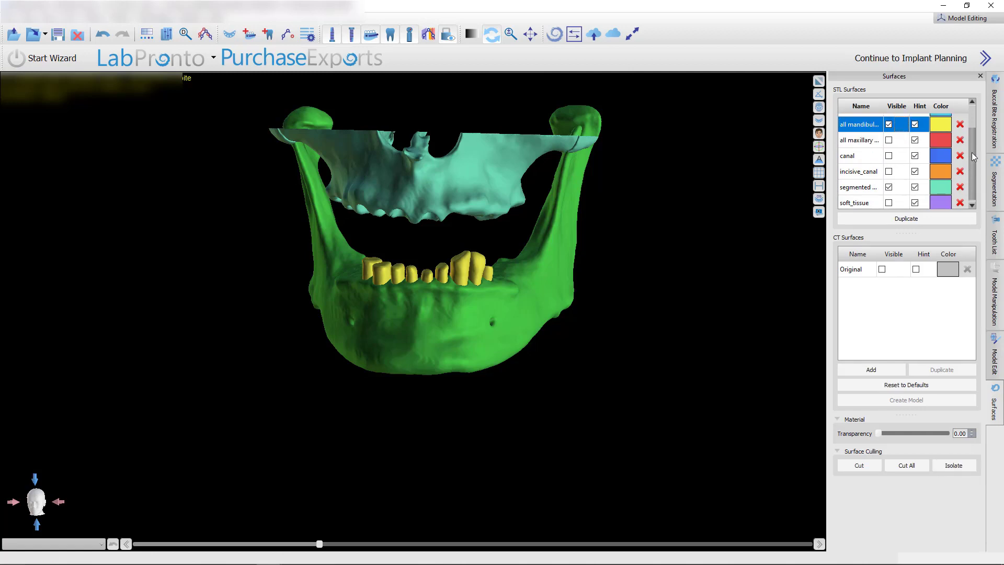
click(889, 122)
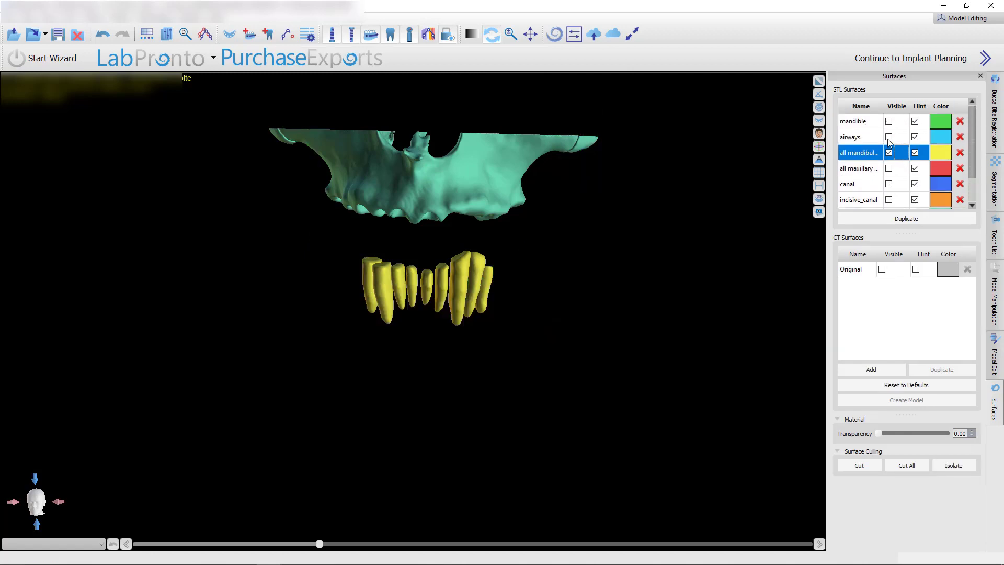
click(889, 152)
Step: Examine the segmented maxilla's tooth sockets and palate from below and its bone surface from the front
drag(429, 444, 327, 453)
scroll(475, 418, up, 3)
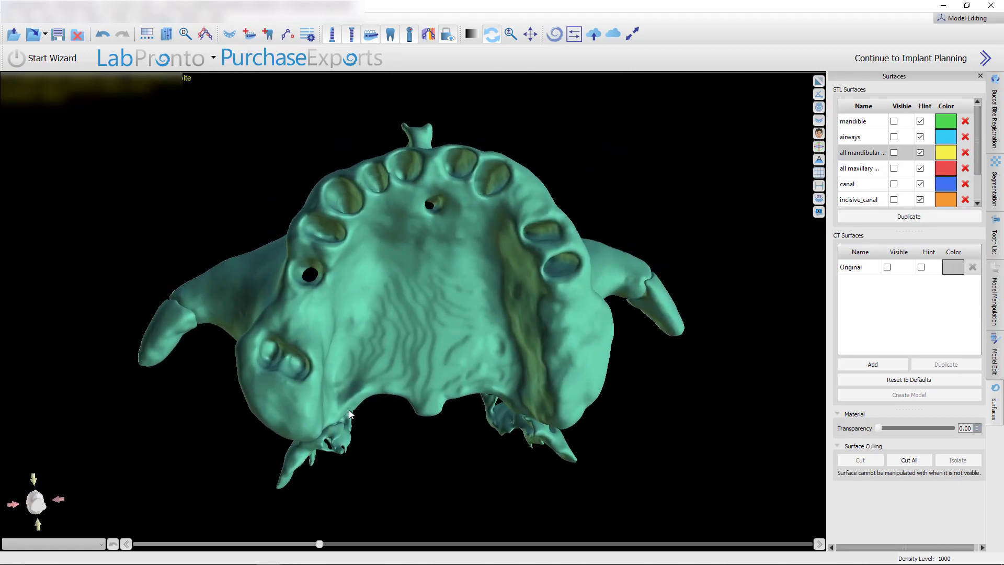
drag(350, 409, 541, 376)
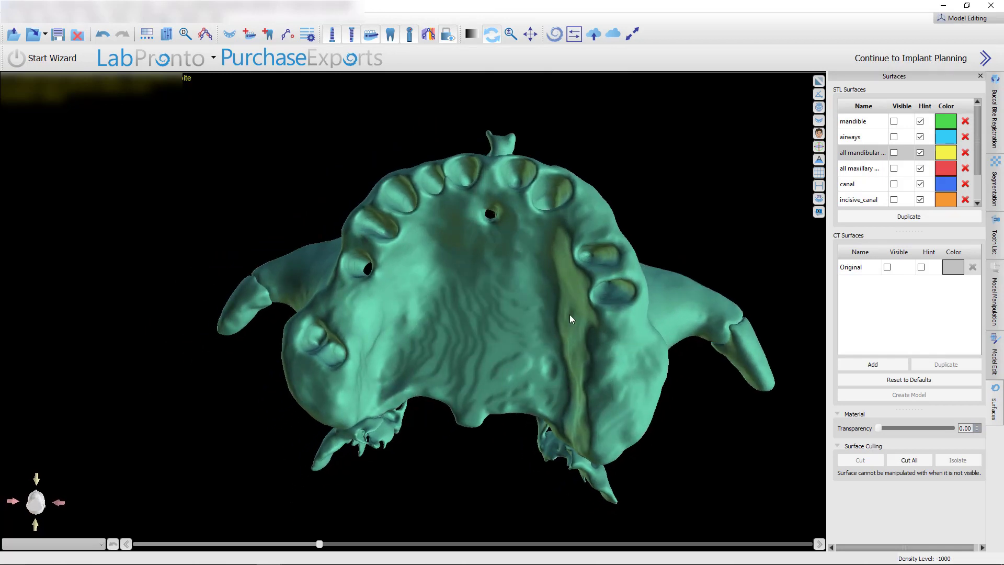
drag(570, 314, 452, 427)
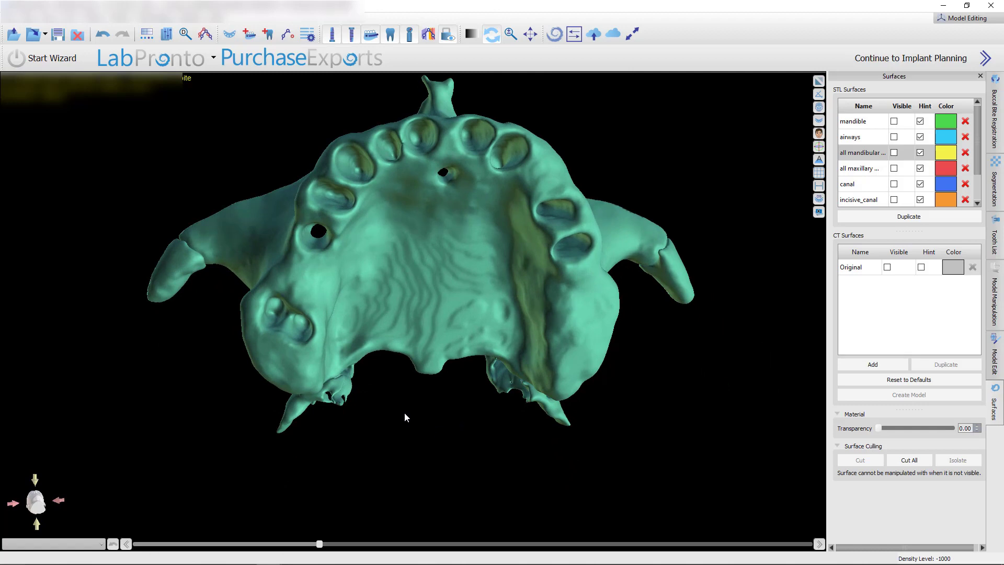
drag(405, 417, 421, 435)
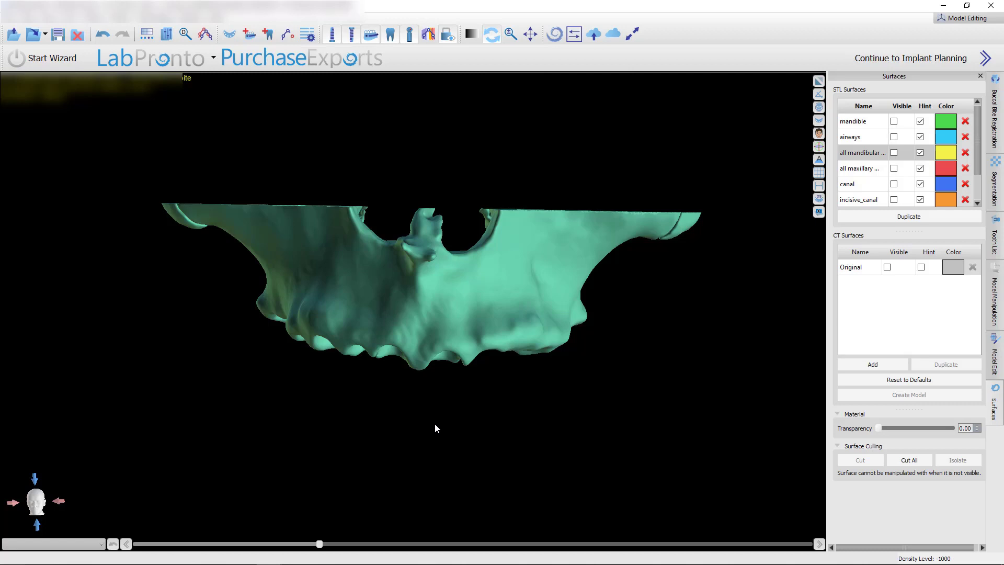
drag(410, 446, 474, 276)
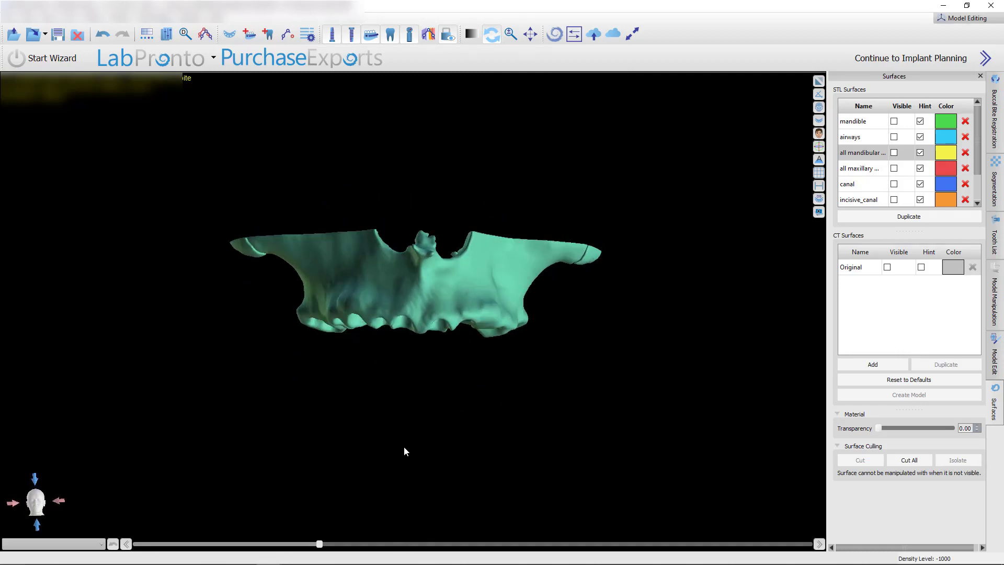
drag(405, 451, 381, 498)
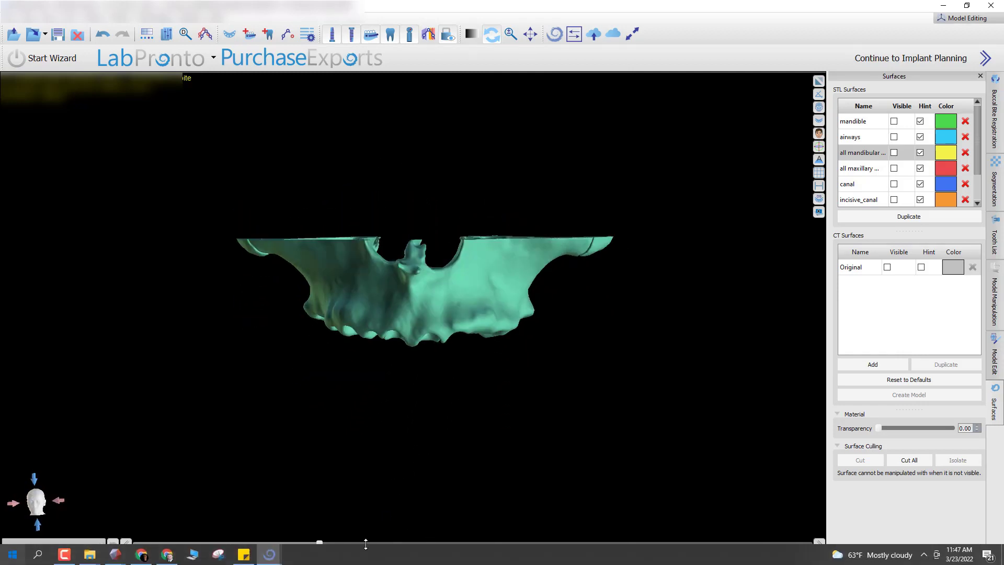